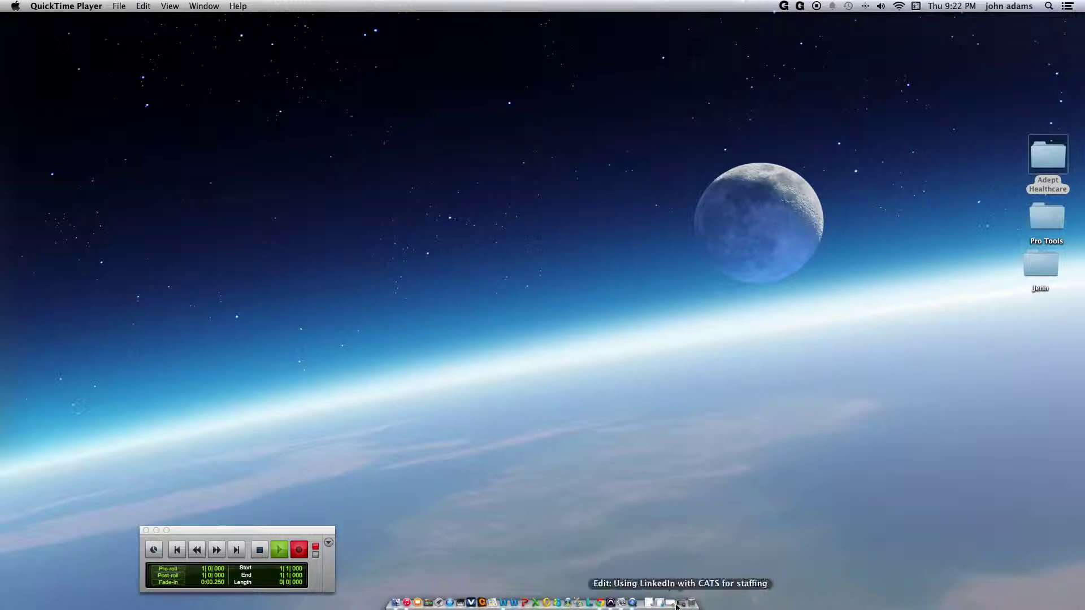
Step: Switch to the Chrome window and open the Jobs page on LinkedIn
left_click(673, 604)
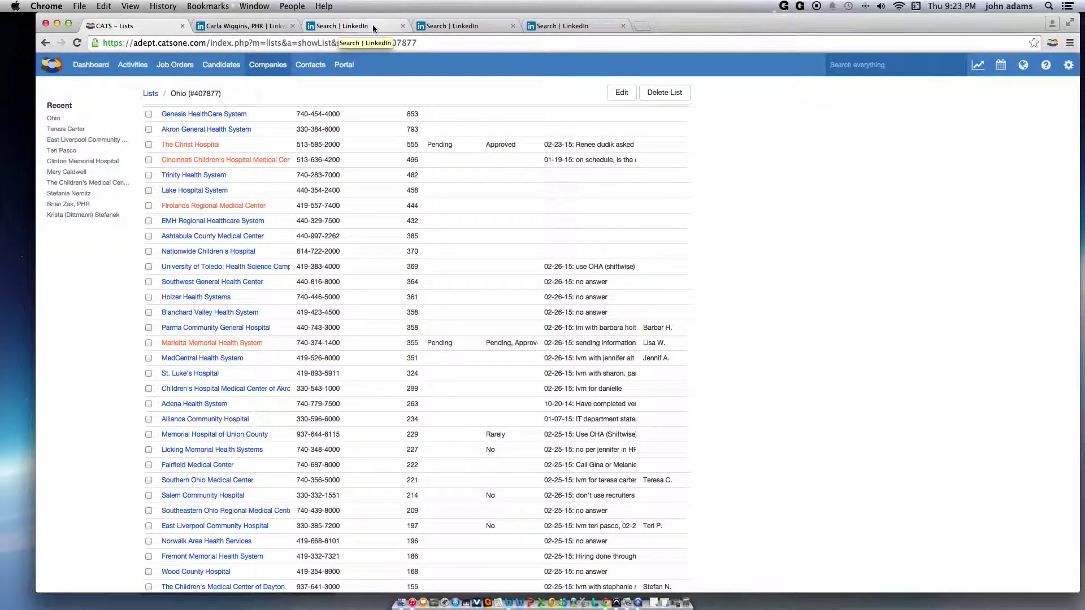
left_click(221, 30)
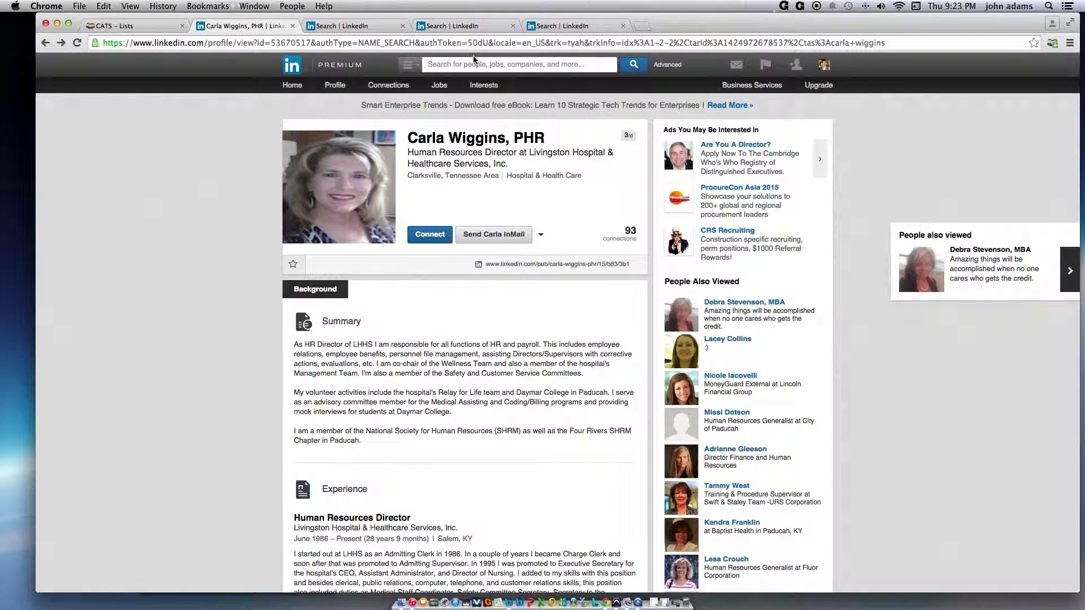
left_click(292, 86)
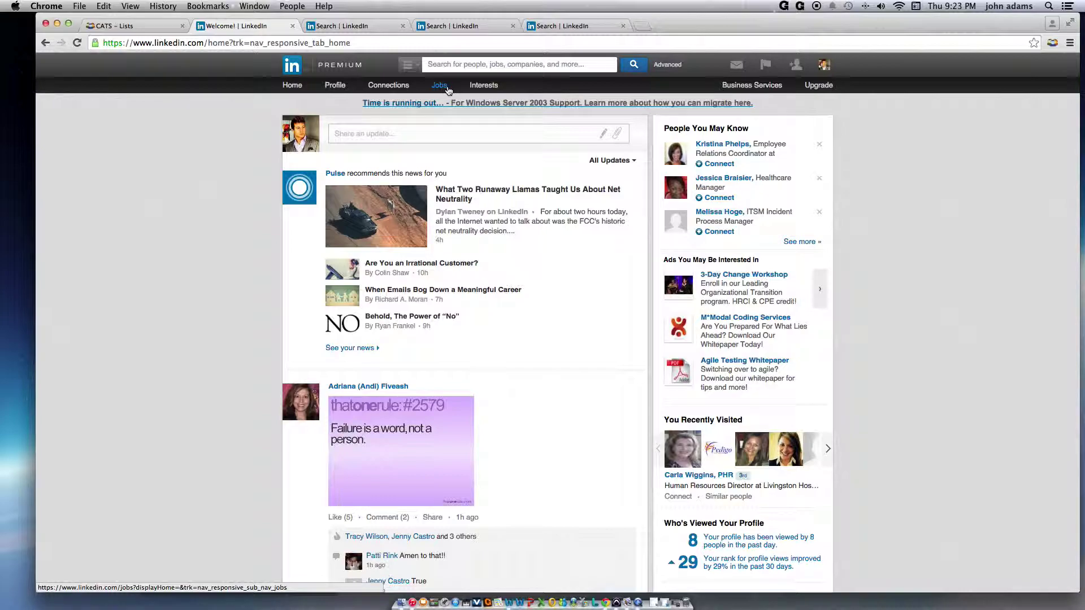
left_click(435, 89)
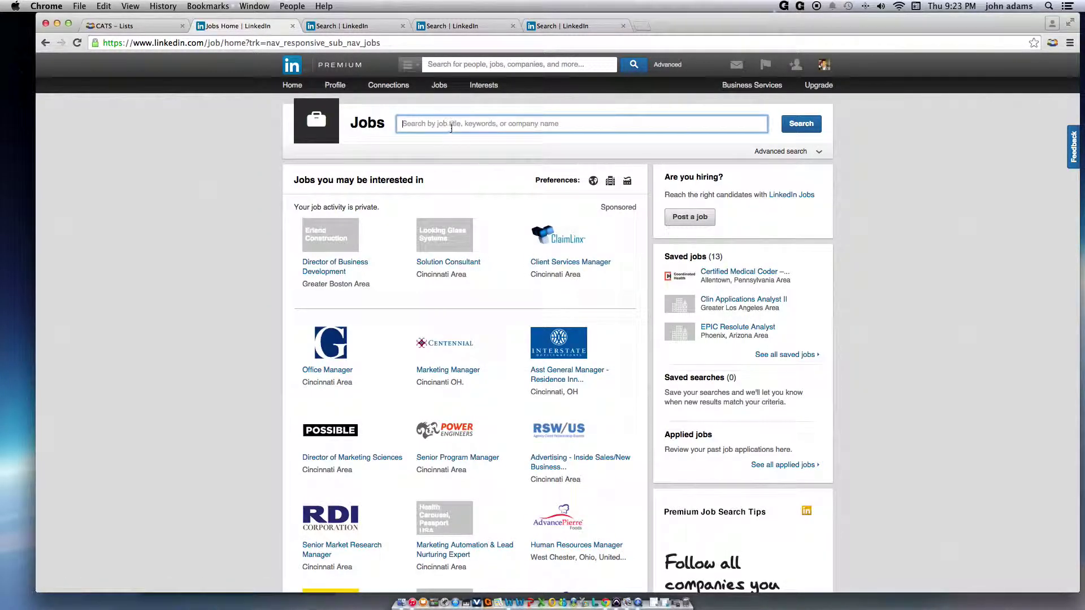
Step: Look through the already open LinkedIn job searches, including lean consultant and Systems Analyst-Epic/Ambulatory, and compare them with the Jobs page
left_click(342, 27)
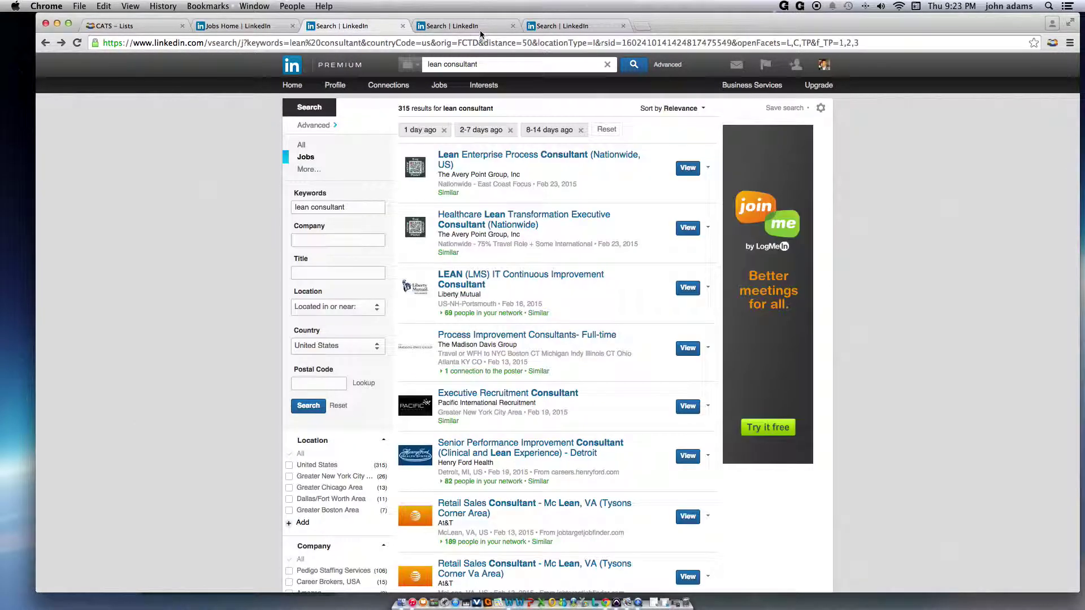
left_click(567, 27)
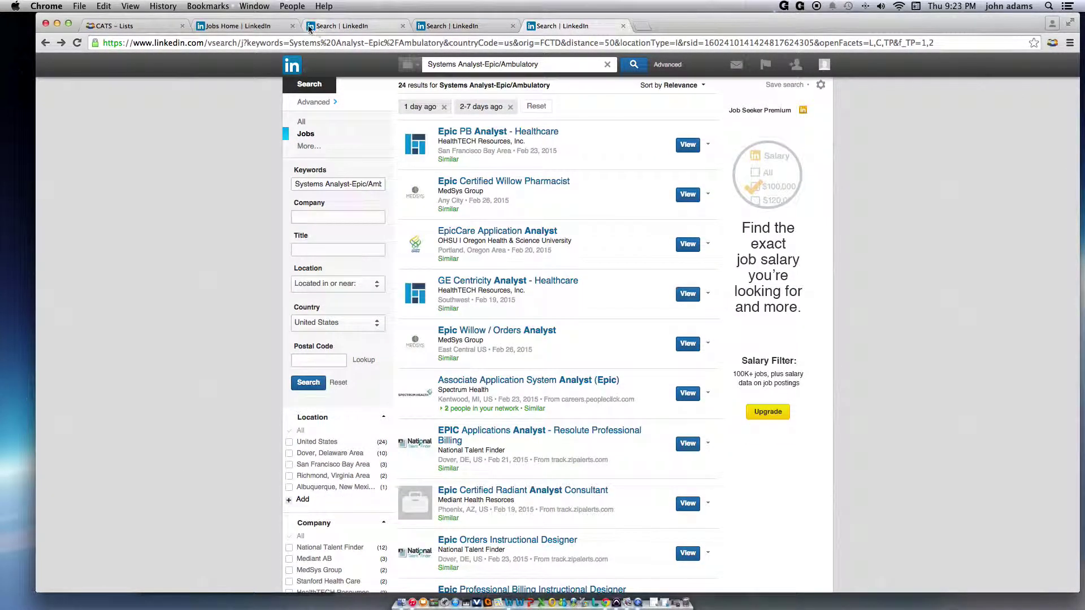
left_click(365, 31)
left_click(452, 27)
left_click(568, 27)
left_click(506, 29)
left_click(350, 28)
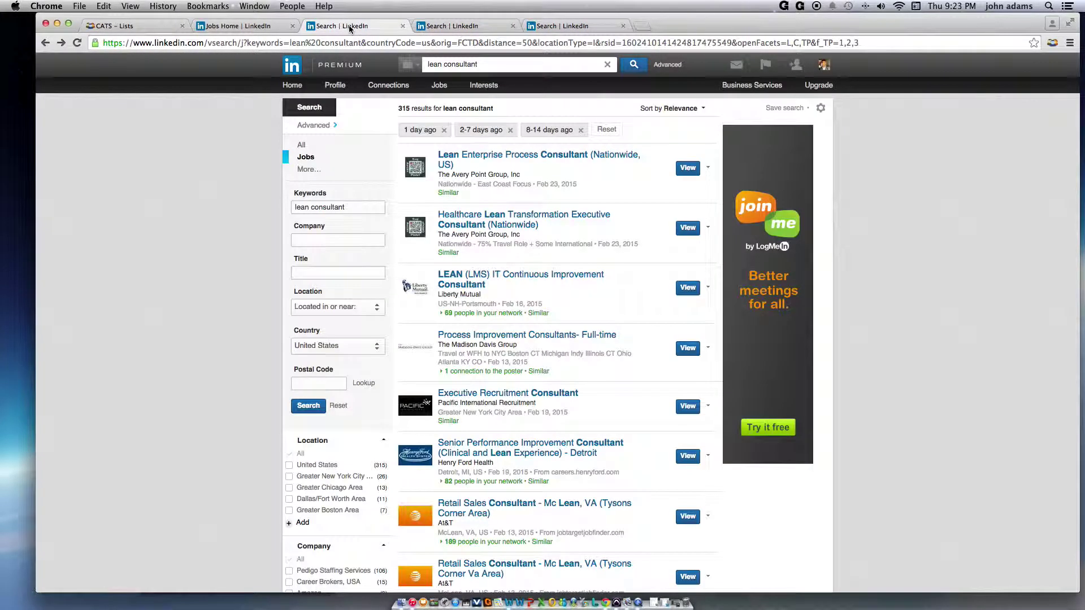
left_click(256, 28)
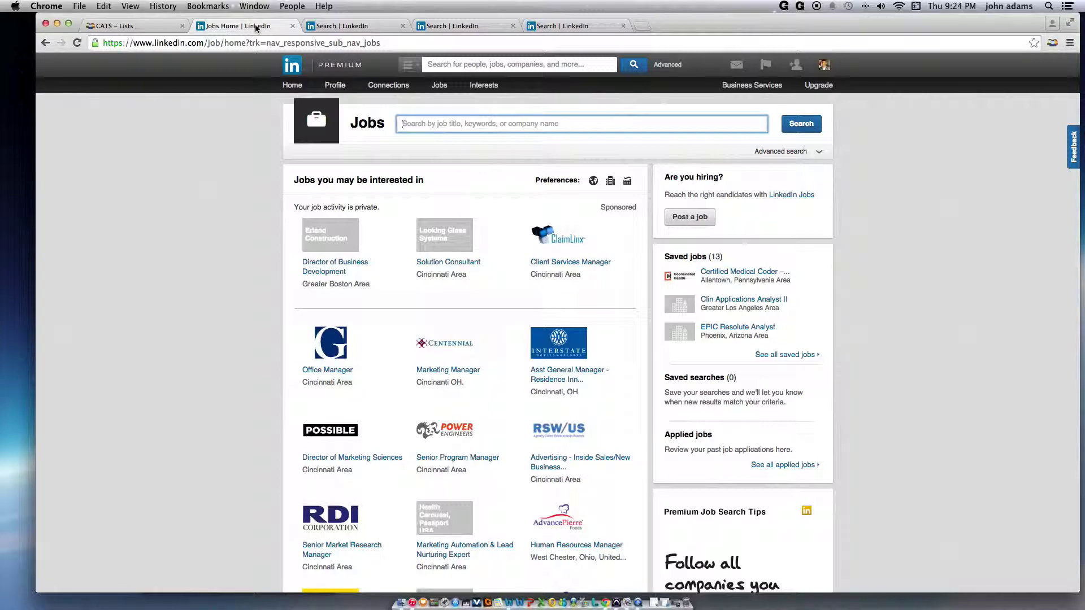
left_click(349, 27)
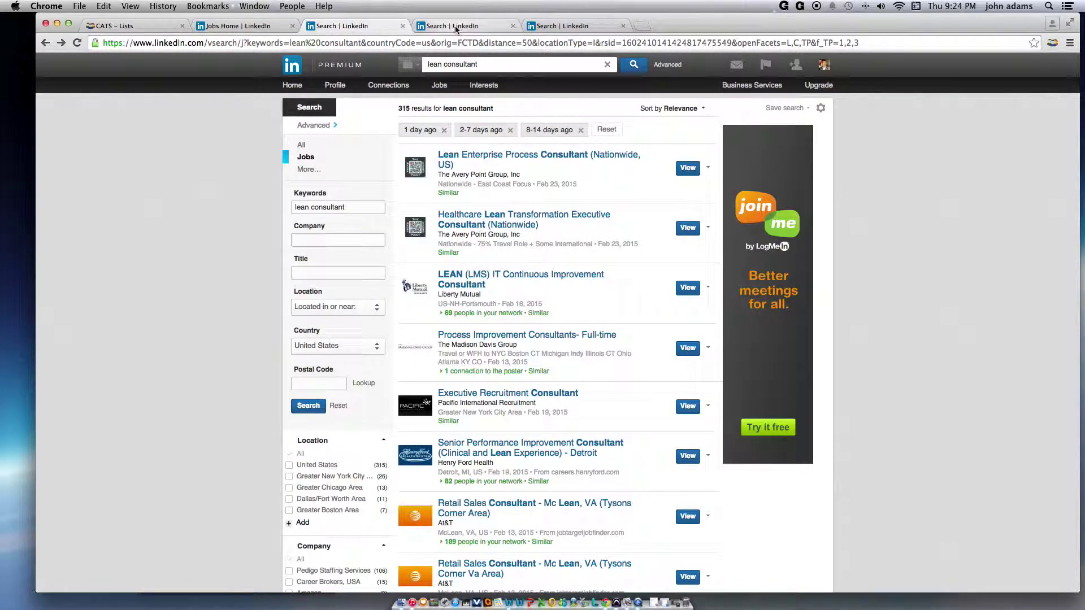
left_click(456, 26)
left_click(574, 27)
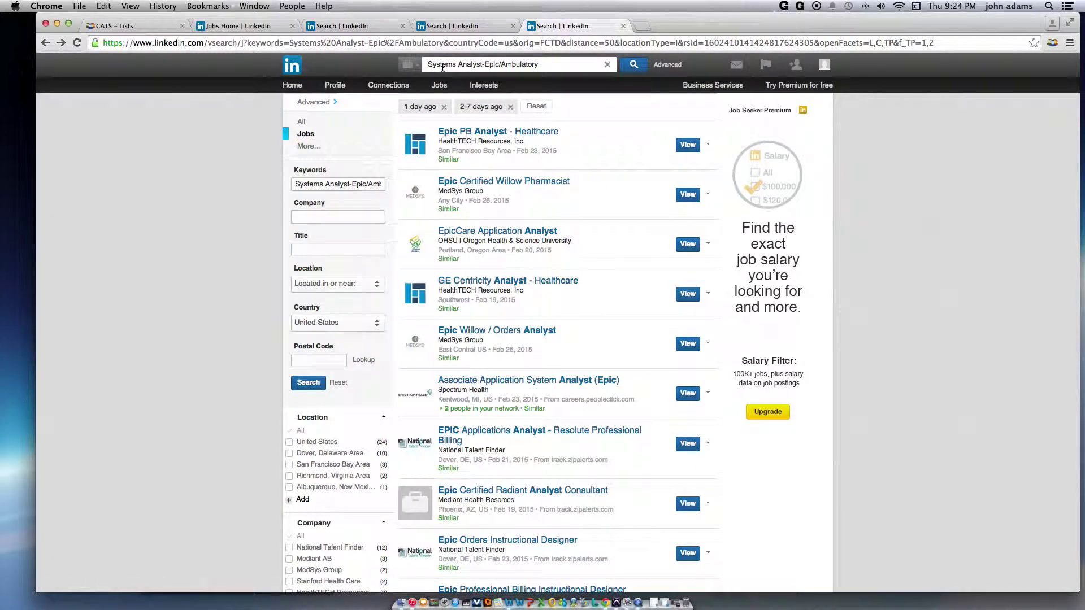
Step: Search LinkedIn jobs for "project manager ICD-10" from the Jobs page
left_click(256, 26)
left_click(418, 124)
type("pro")
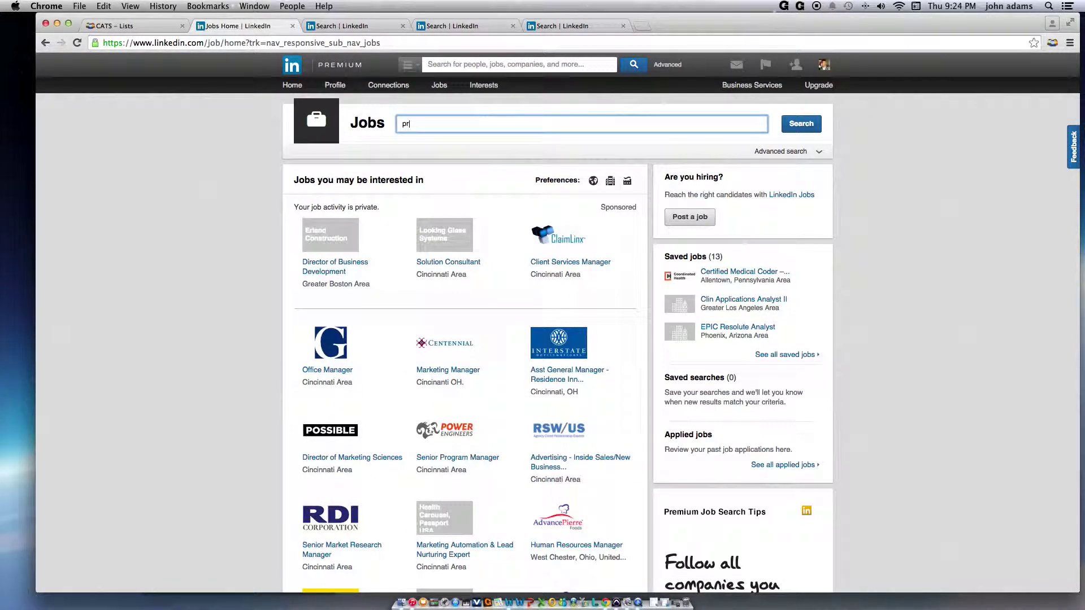
type("ject manager ICD-10")
key("Return")
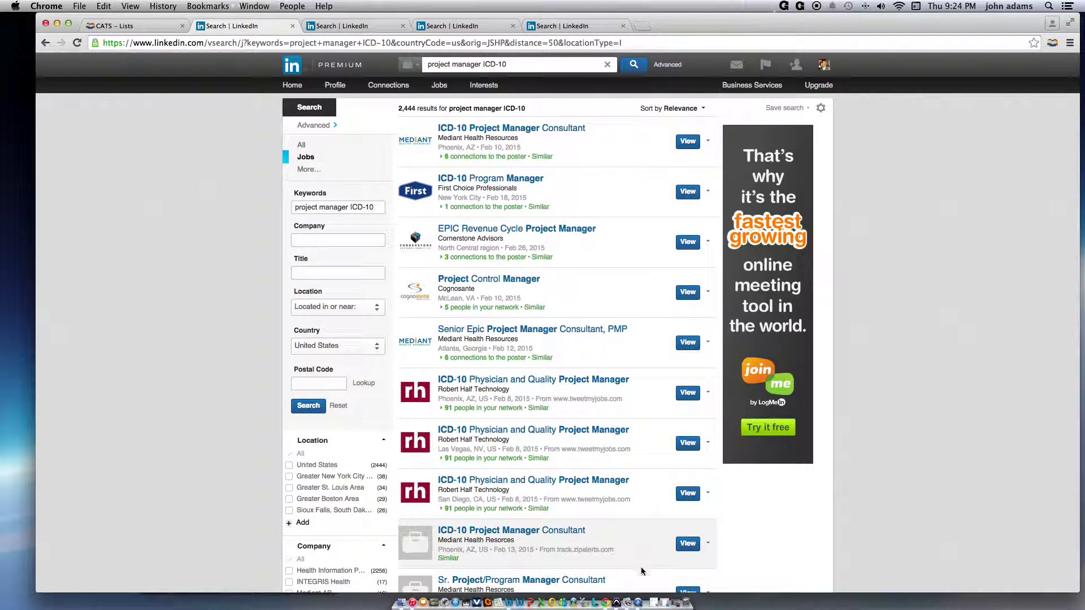
Step: Examine the healthcare disciplines in the Word document Adept Healthcare-Tech Staffing.docx, and return to the LinkedIn job results
left_click(664, 603)
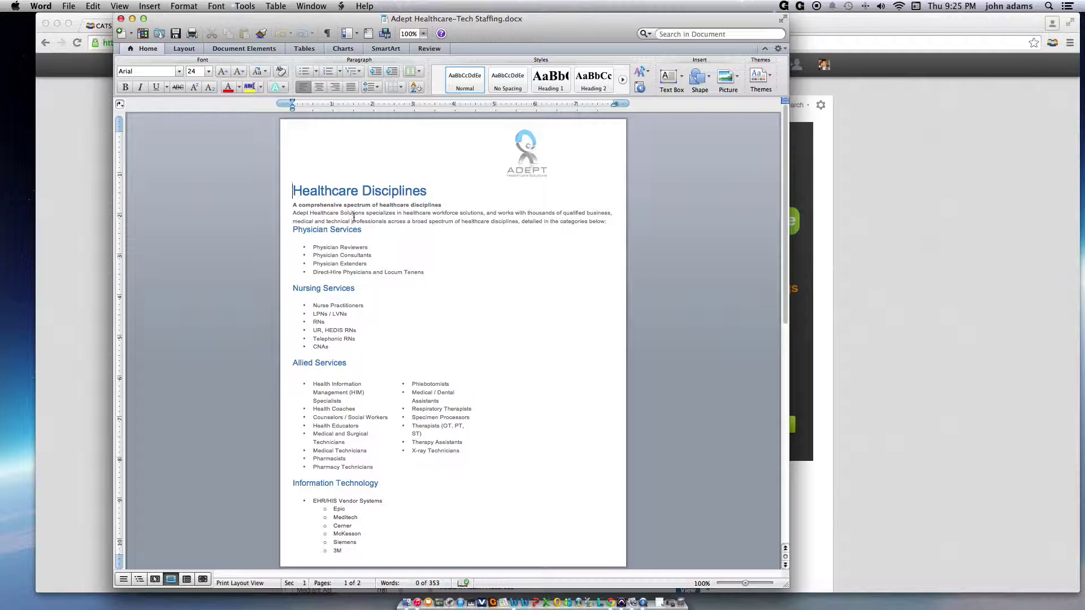
scroll(408, 265, "down", 1)
scroll(408, 265, "down", 8)
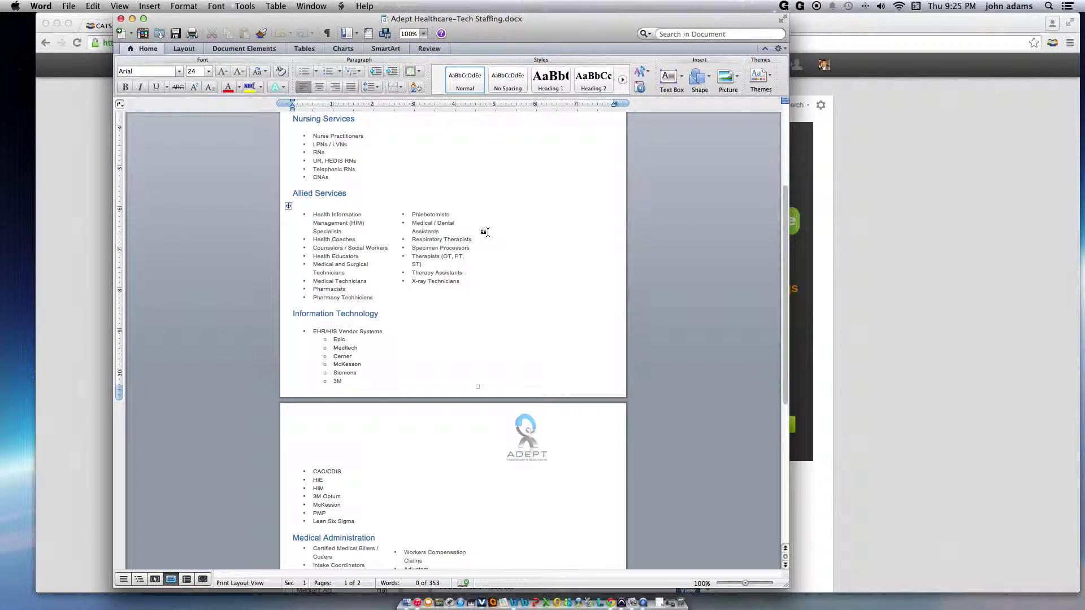
left_click(131, 21)
left_click(231, 27)
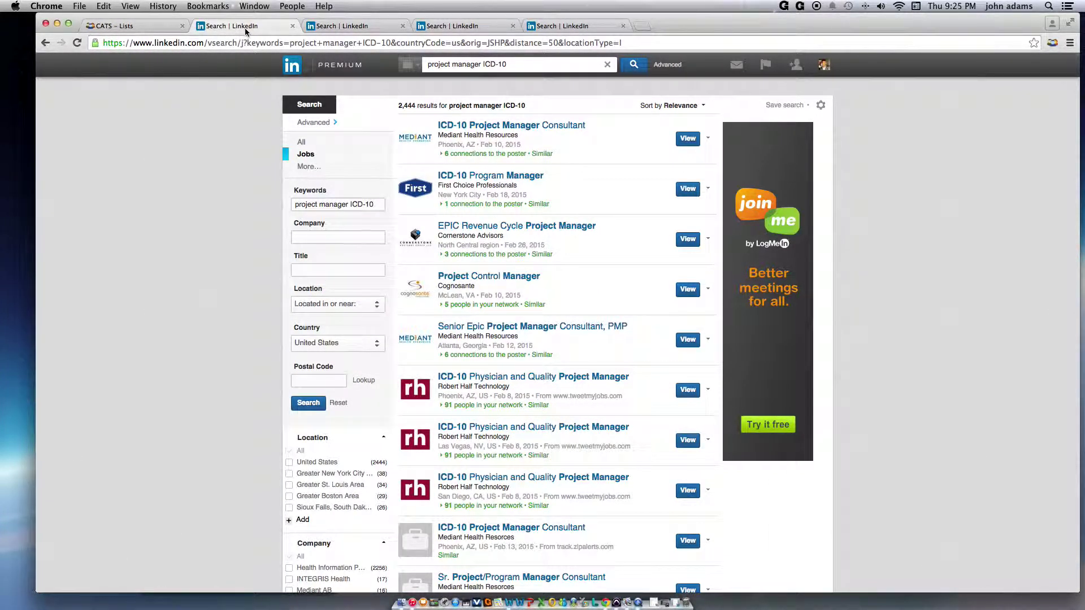
Step: Filter the project manager ICD-10 job results by date posted to 1 day ago and 2-7 days ago
scroll(344, 228, "down", 1)
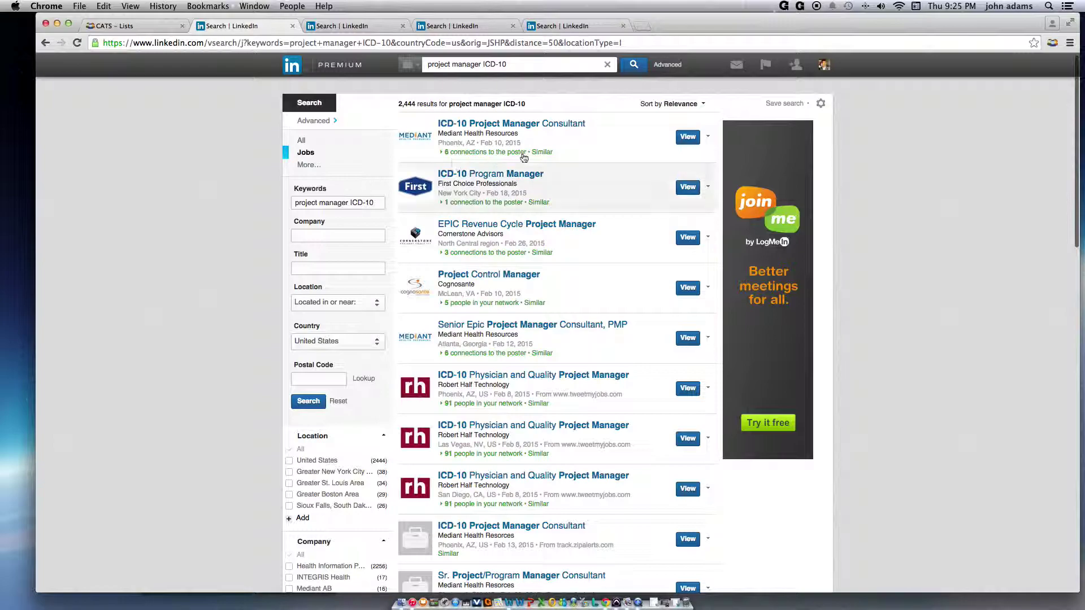
scroll(337, 317, "down", 1)
scroll(338, 317, "down", 3)
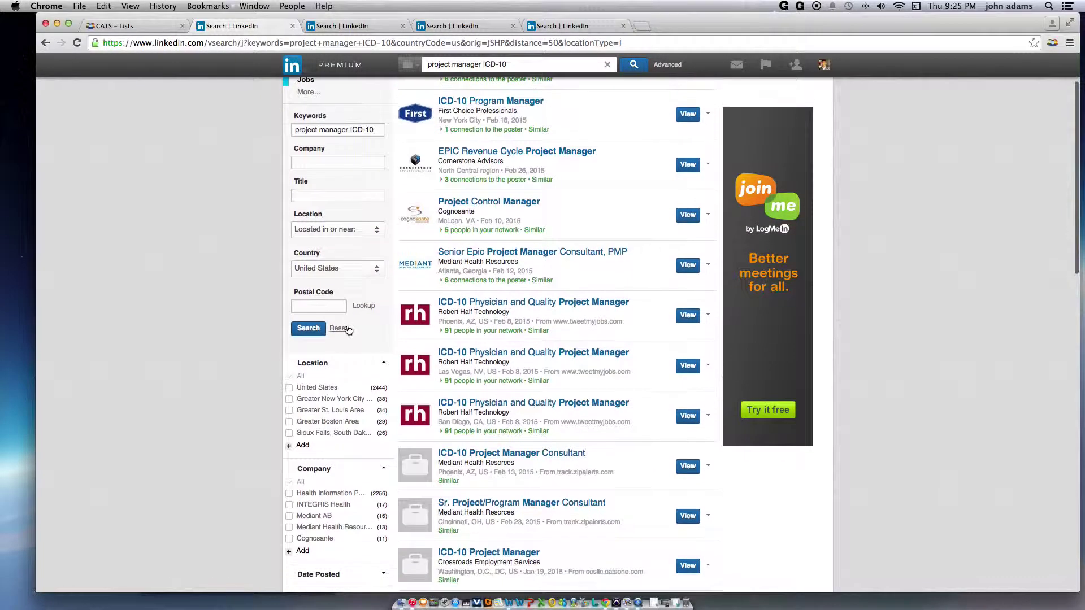
scroll(384, 169, "up", 4)
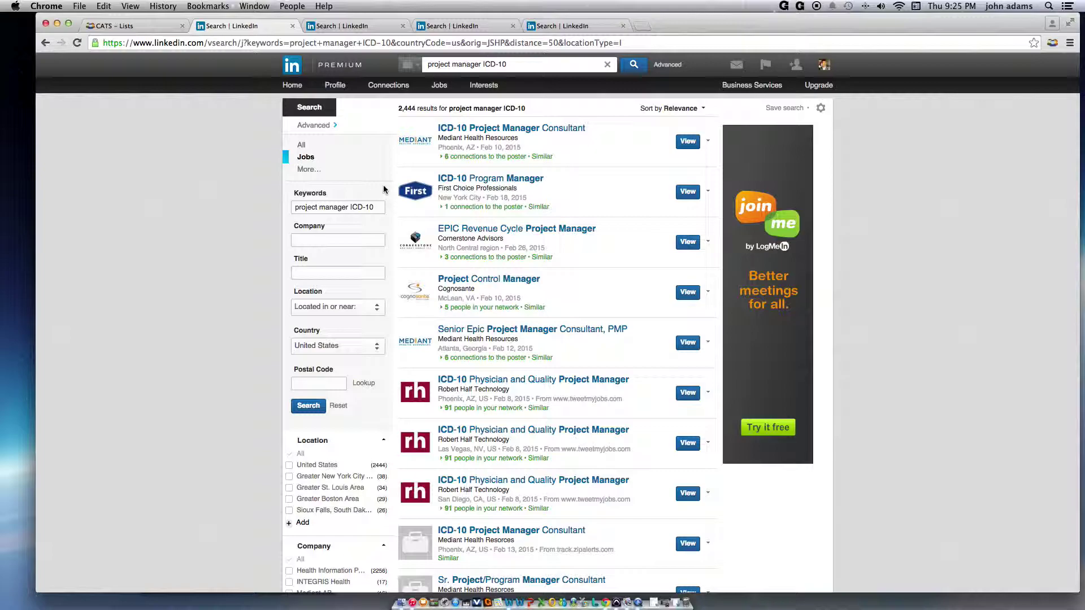
scroll(348, 364, "down", 5)
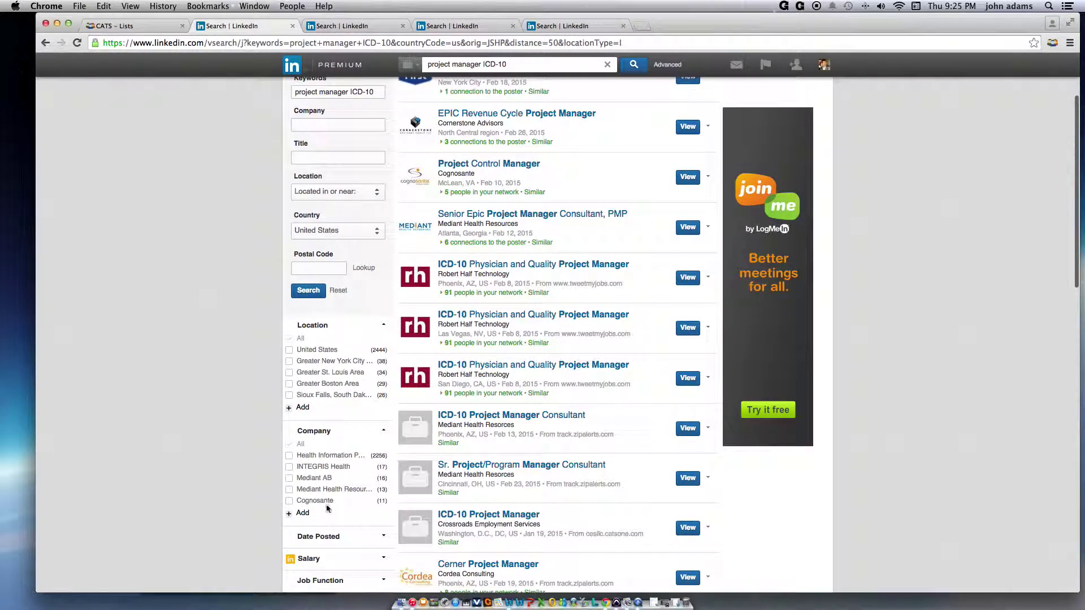
left_click(316, 537)
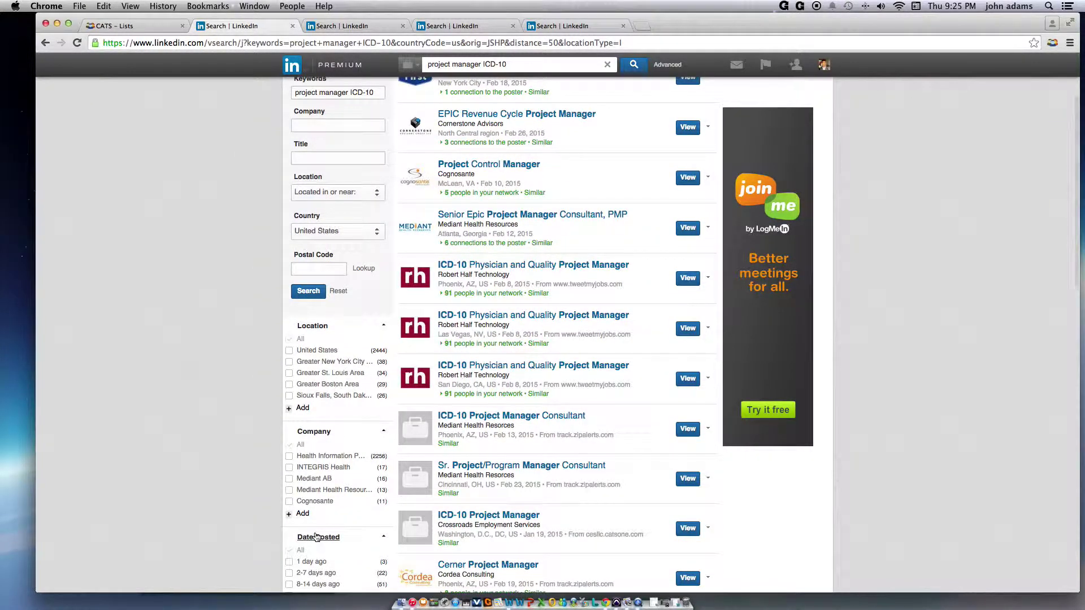
scroll(316, 536, "down", 3)
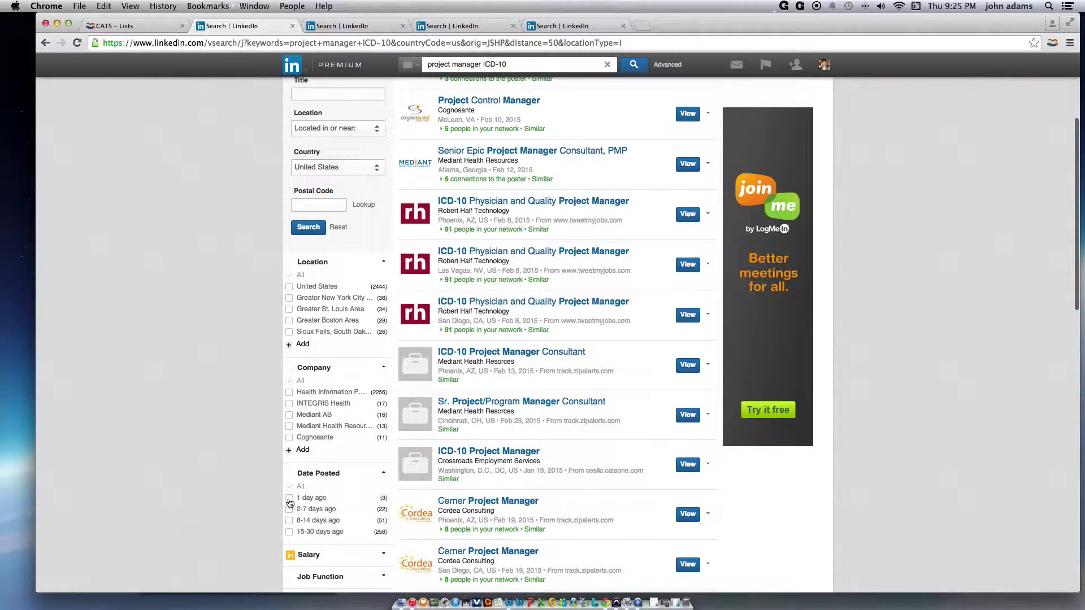
left_click(289, 499)
scroll(297, 508, "down", 5)
left_click(290, 480)
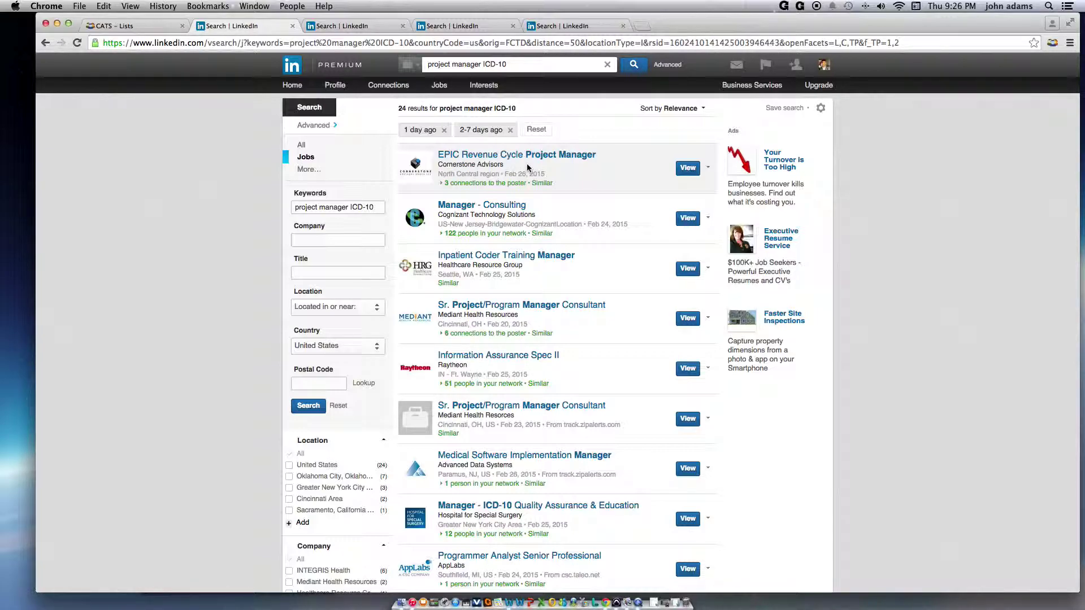
Step: View the company page of Mediant Health Resources from its job listing and return to the filtered results
scroll(463, 220, "down", 1)
scroll(463, 220, "down", 1)
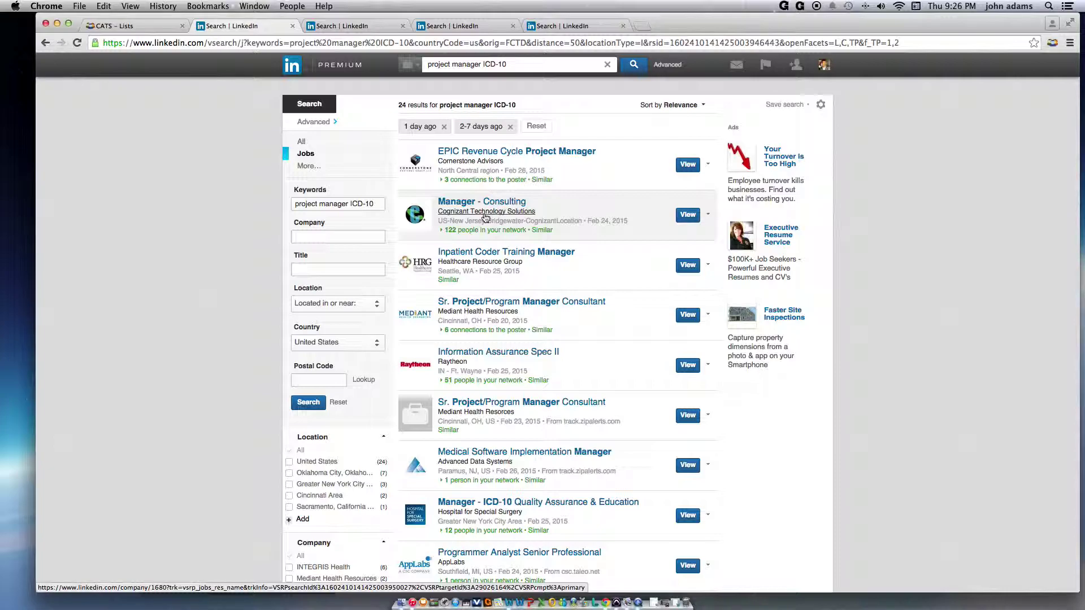
left_click(484, 312)
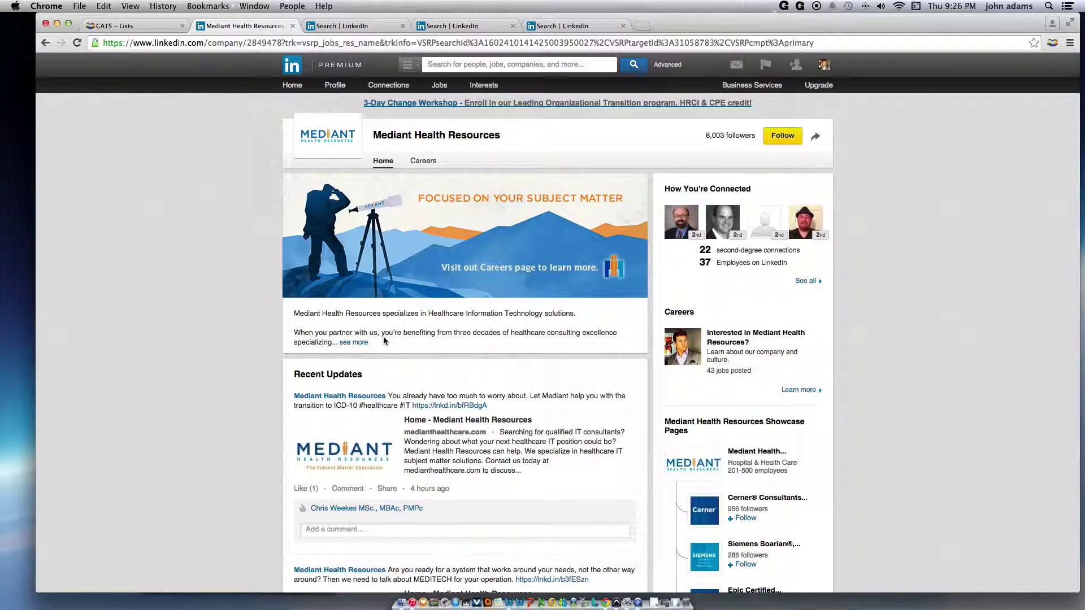
left_click(46, 43)
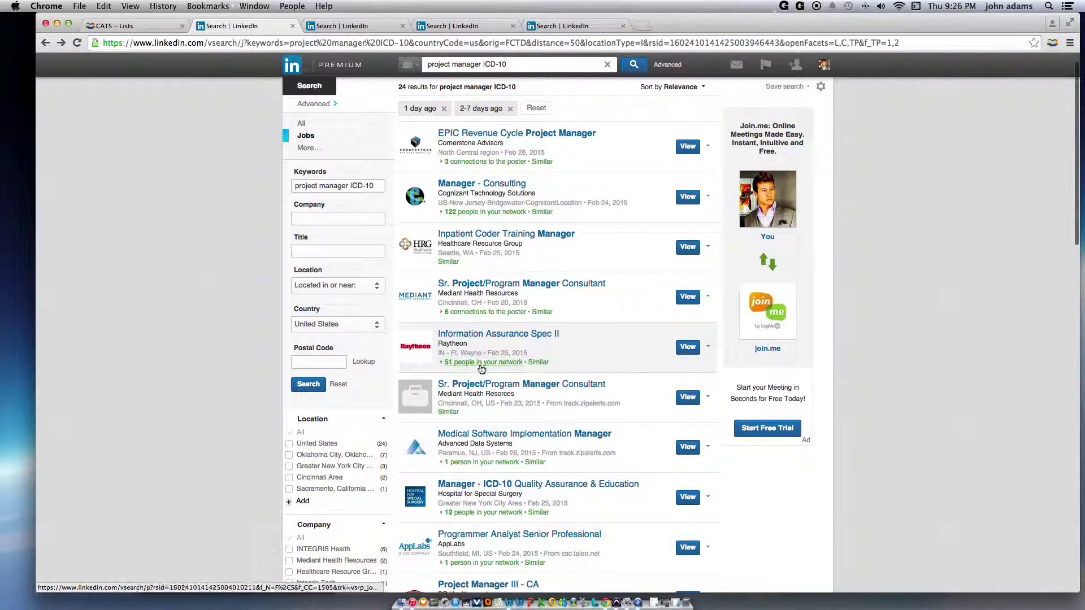
Step: Find the Hospital for Special Surgery job listing, and open that hospital's company record in CATS by searching "hospital for"
scroll(485, 363, "down", 2)
scroll(482, 370, "down", 5)
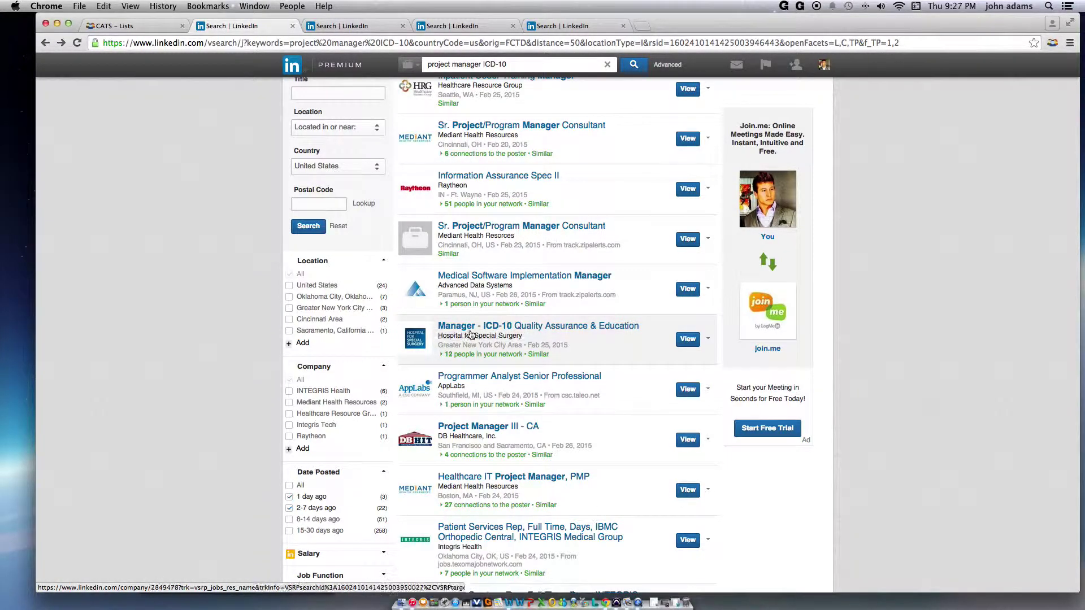
left_click(115, 27)
left_click(884, 64)
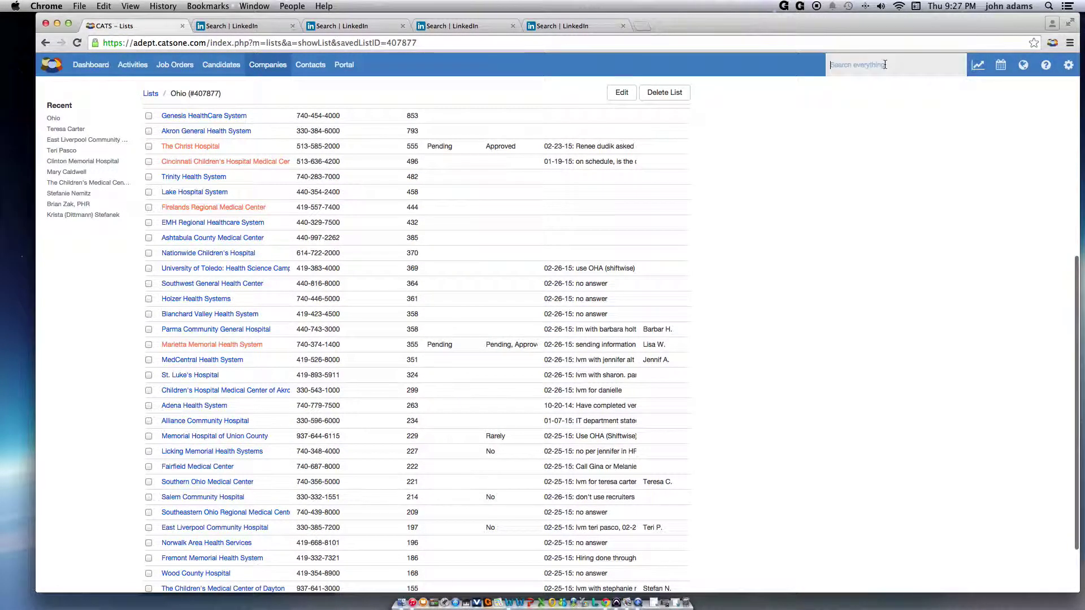
type("hospital for")
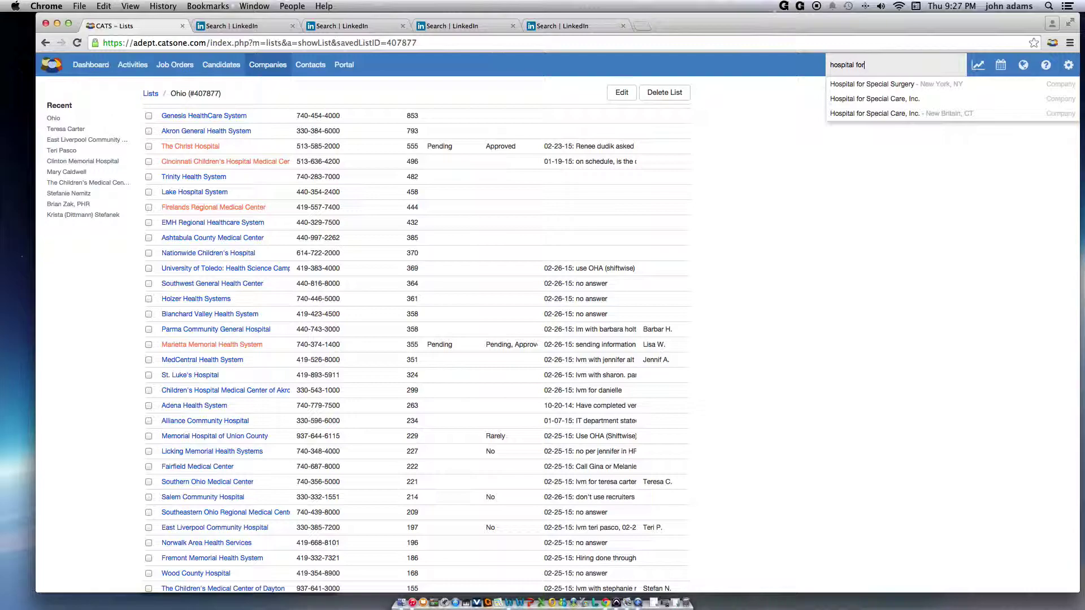
left_click(875, 84)
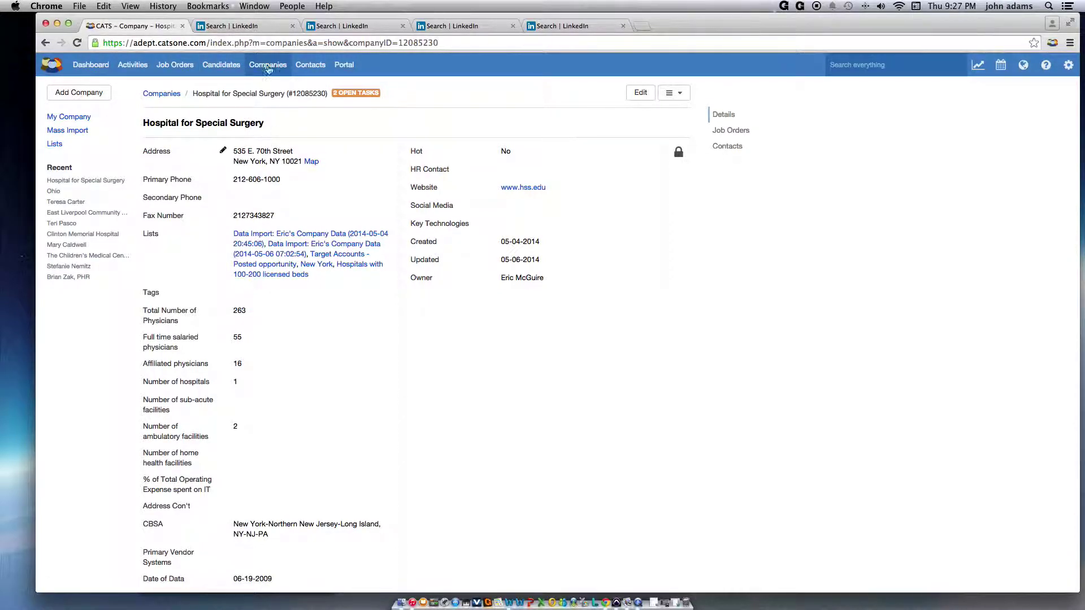
Step: Recheck the hospital's ICD-10 manager listing on LinkedIn and examine the staffing fields, quick notes and tasks in its CATS record
left_click(238, 27)
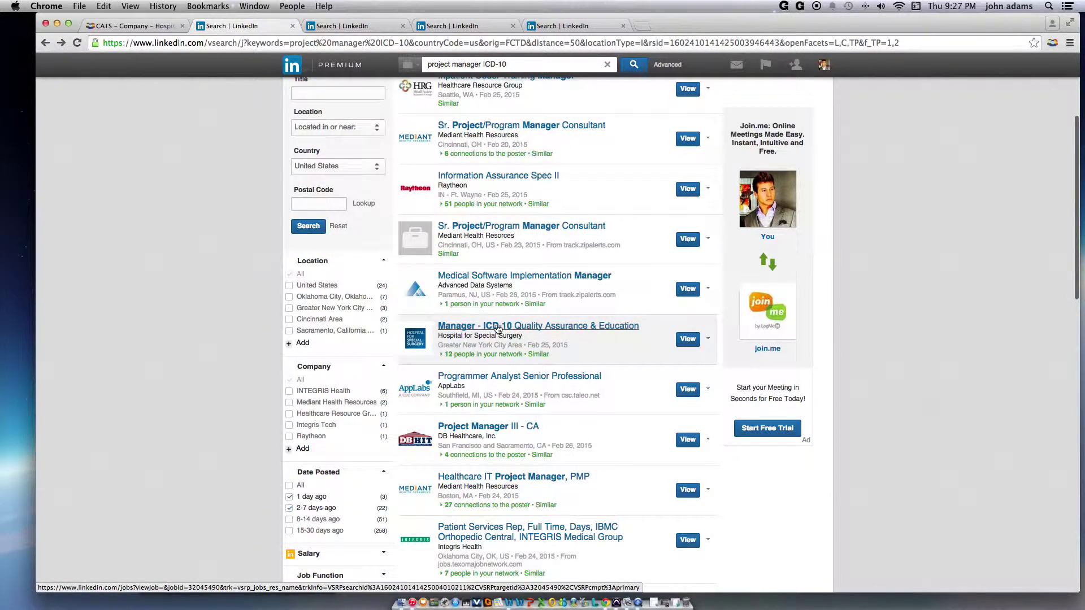
left_click(130, 26)
scroll(328, 317, "down", 6)
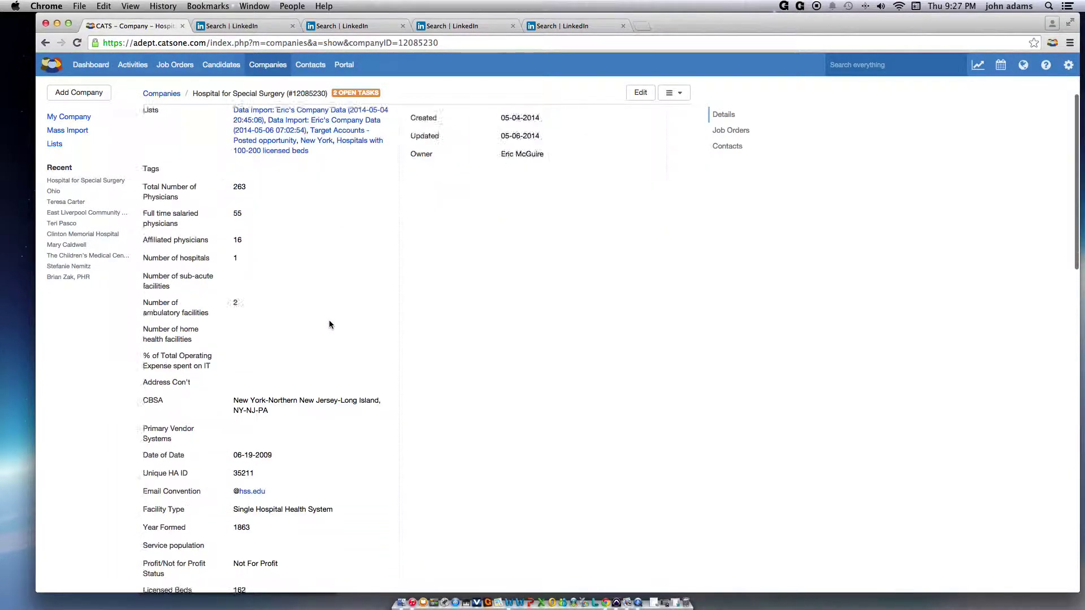
scroll(329, 321, "down", 6)
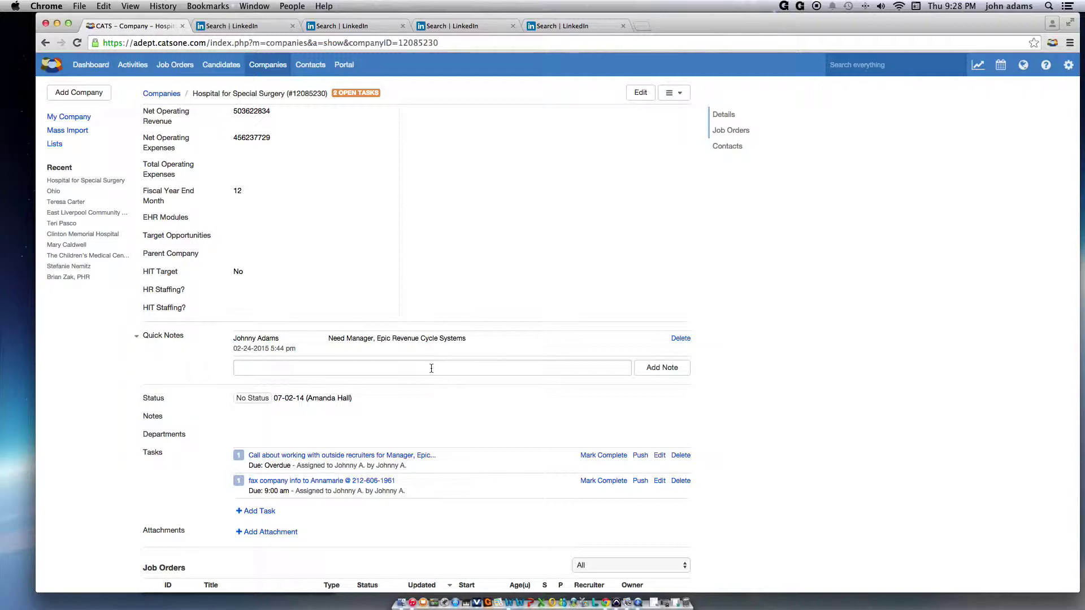
Step: Set the HR Staffing? field of the Hospital for Special Surgery record to Approved and save it
left_click(224, 290)
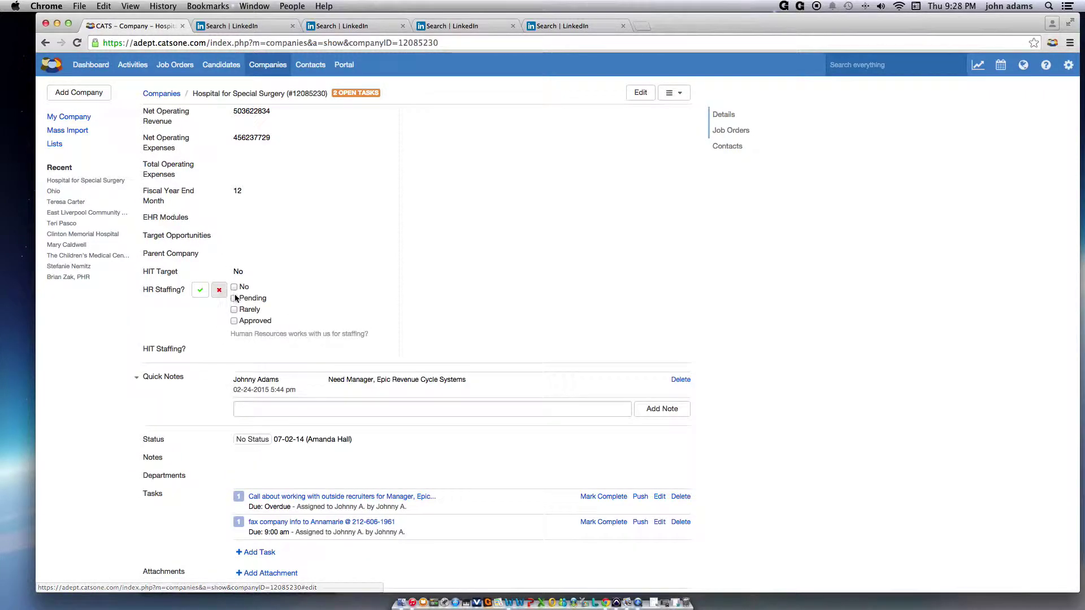
left_click(234, 321)
left_click(201, 290)
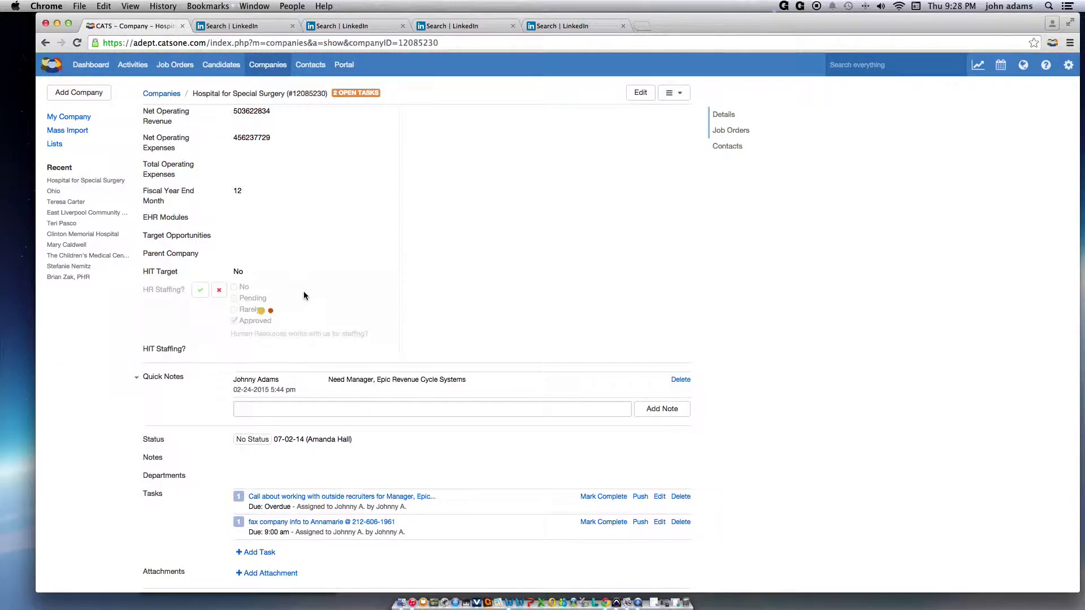
Step: Change the HR Staffing? field of the Hospital for Special Surgery record to No instead of Approved and save it
left_click(222, 291)
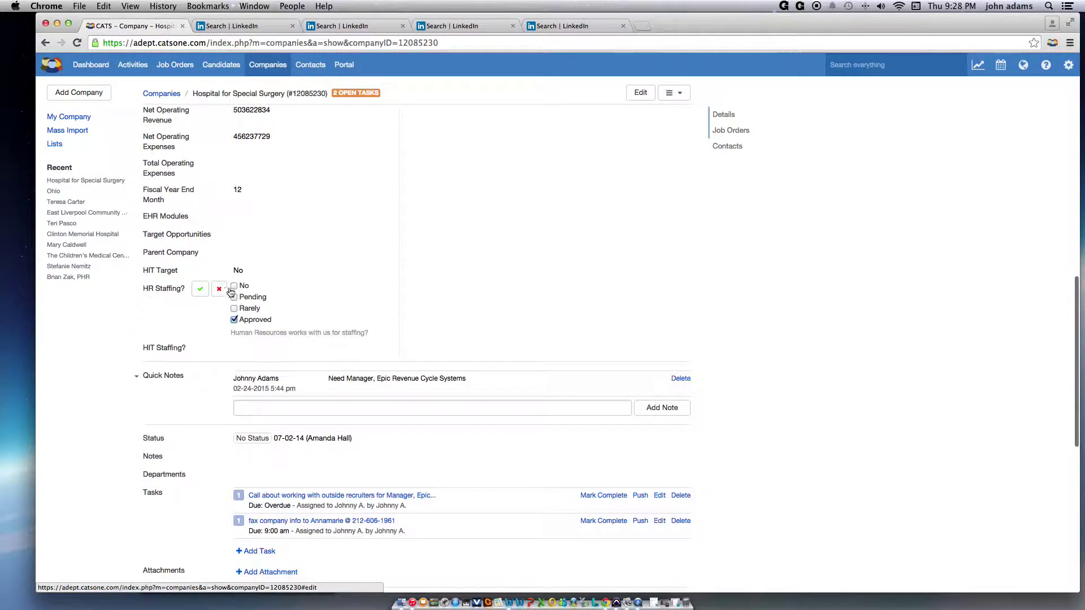
left_click(234, 286)
left_click(234, 320)
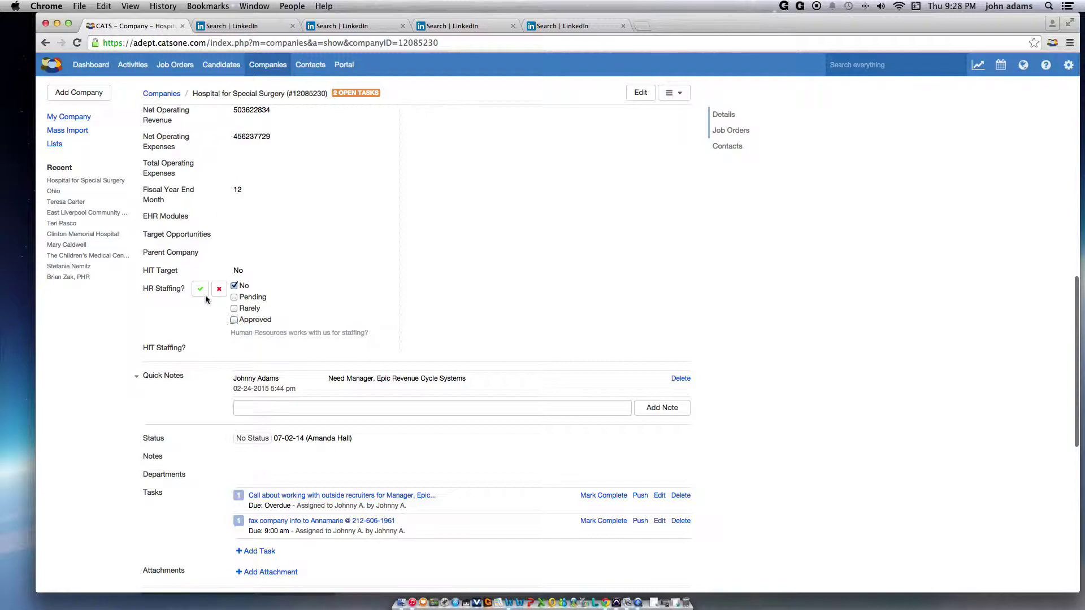
left_click(201, 289)
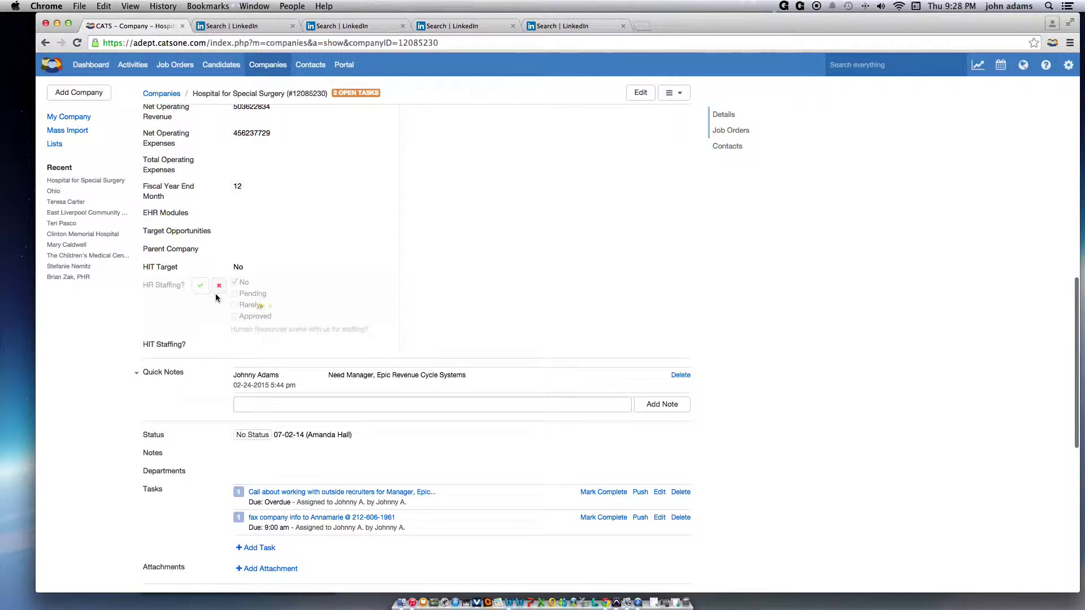
Step: Add a quick note saying that HR was spoken with and does not work with outside recruiters, naming the HR contact
left_click(260, 363)
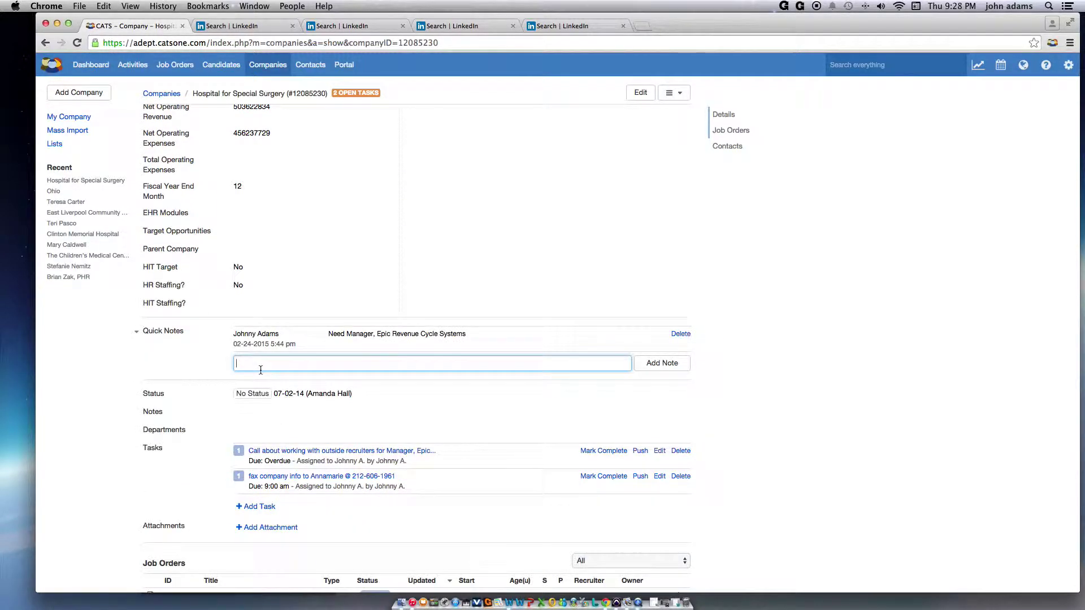
type("spoke with janine in HR, does not work with outside recruiters")
key("Return")
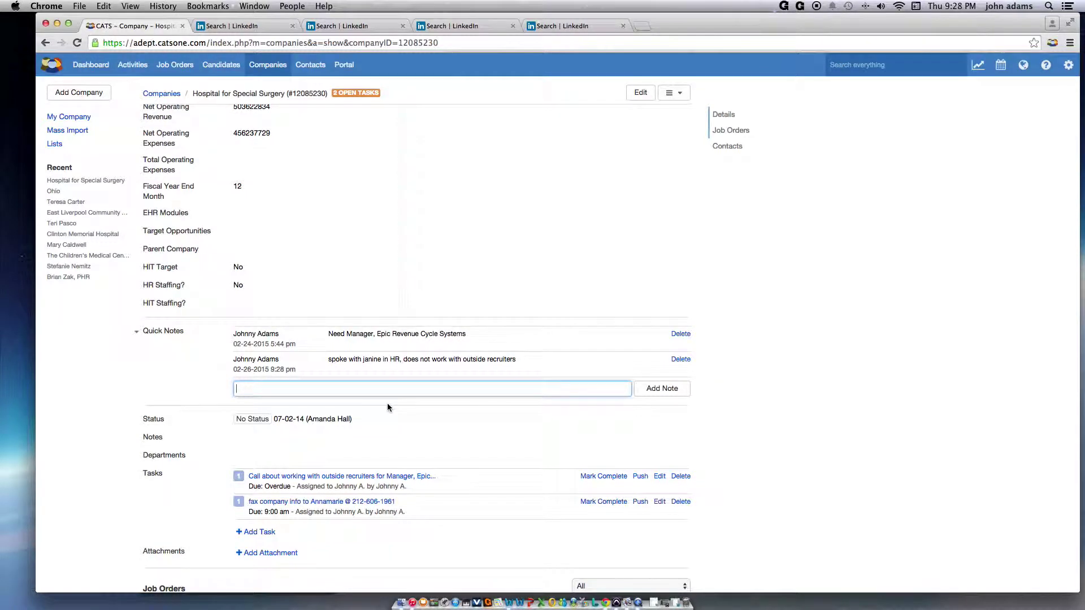
Step: Delete the quick note about HR not working with outside recruiters from the company record
scroll(387, 402, "down", 1)
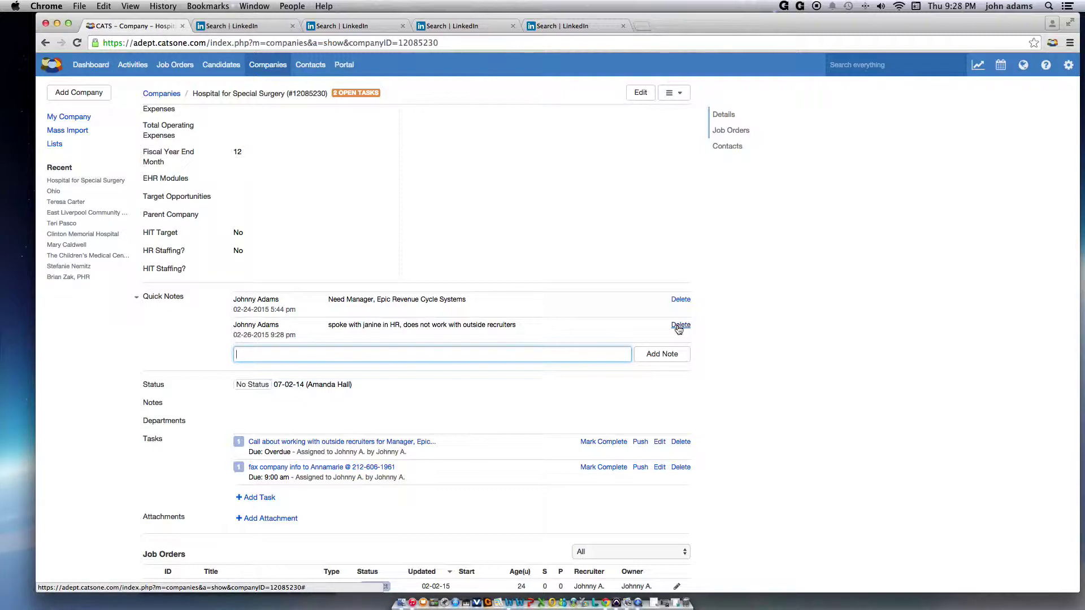
left_click(679, 325)
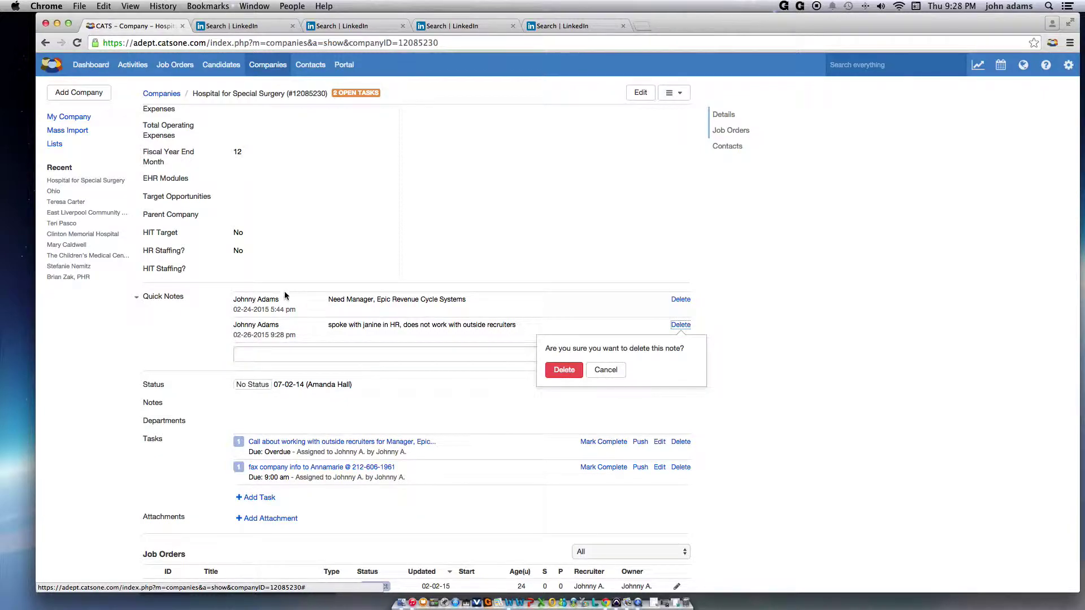
left_click(562, 370)
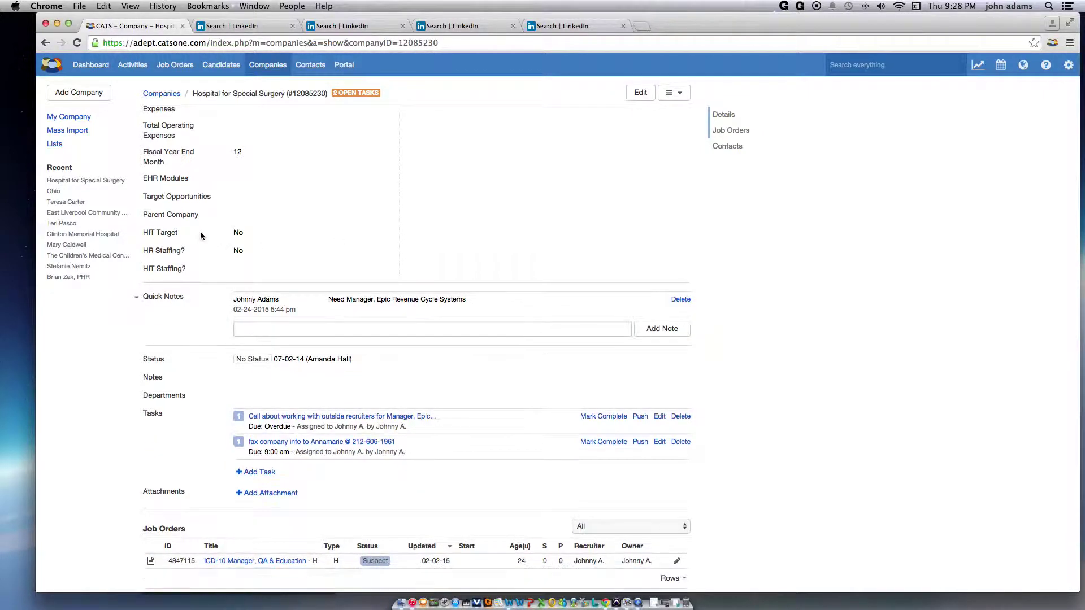
Step: Clear the HR Staffing? field so no option is selected, and save it
left_click(223, 251)
left_click(235, 249)
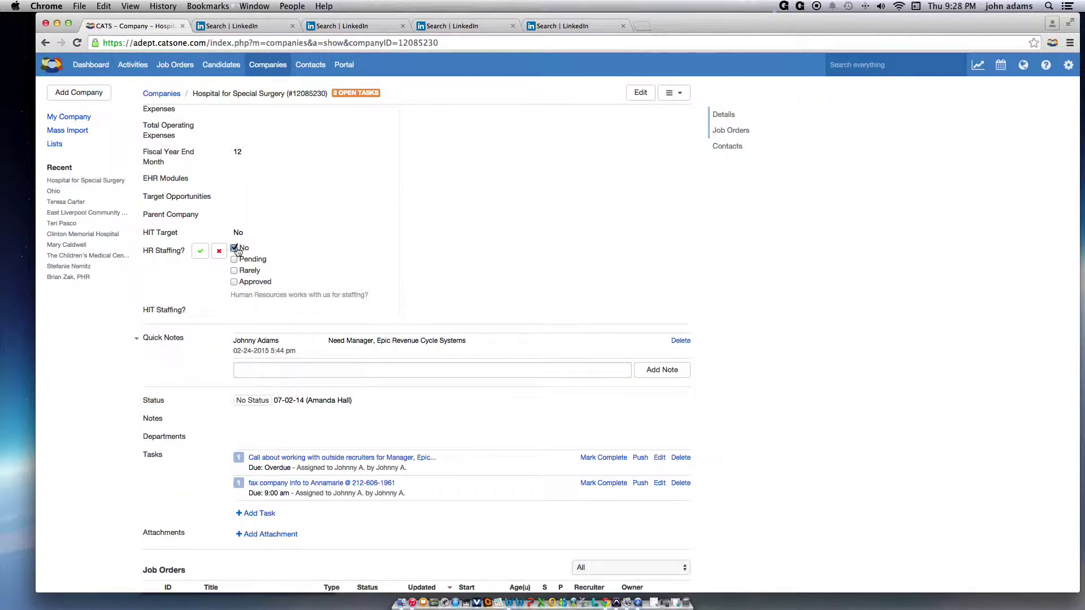
left_click(202, 252)
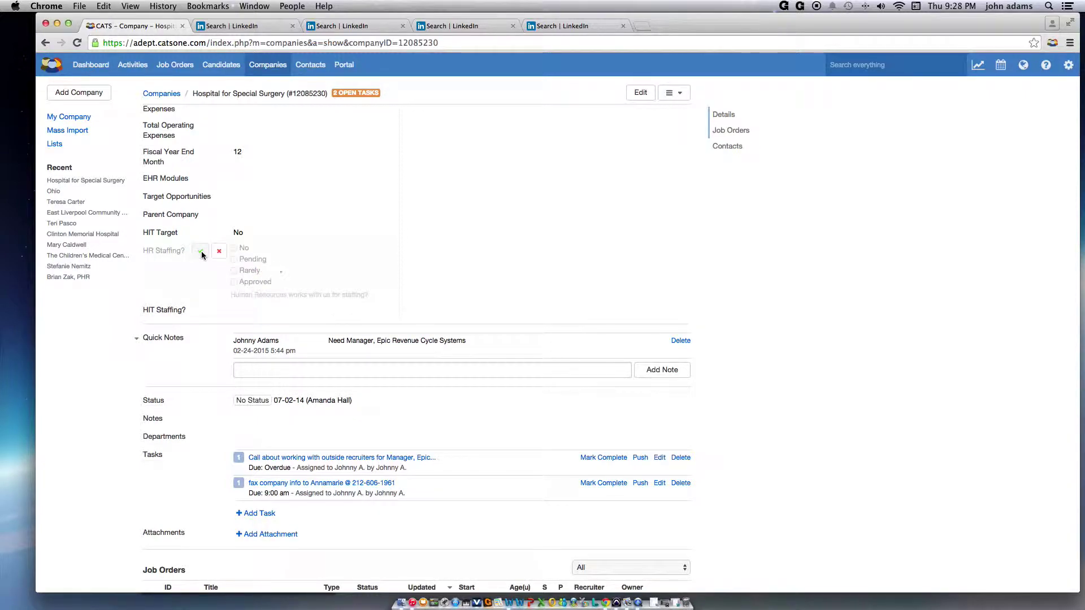
Step: View the CATS job orders list, and open the Hospital for Special Surgery's "Manager - ICD-10 Quality Assurance & Education" listing on LinkedIn
left_click(170, 67)
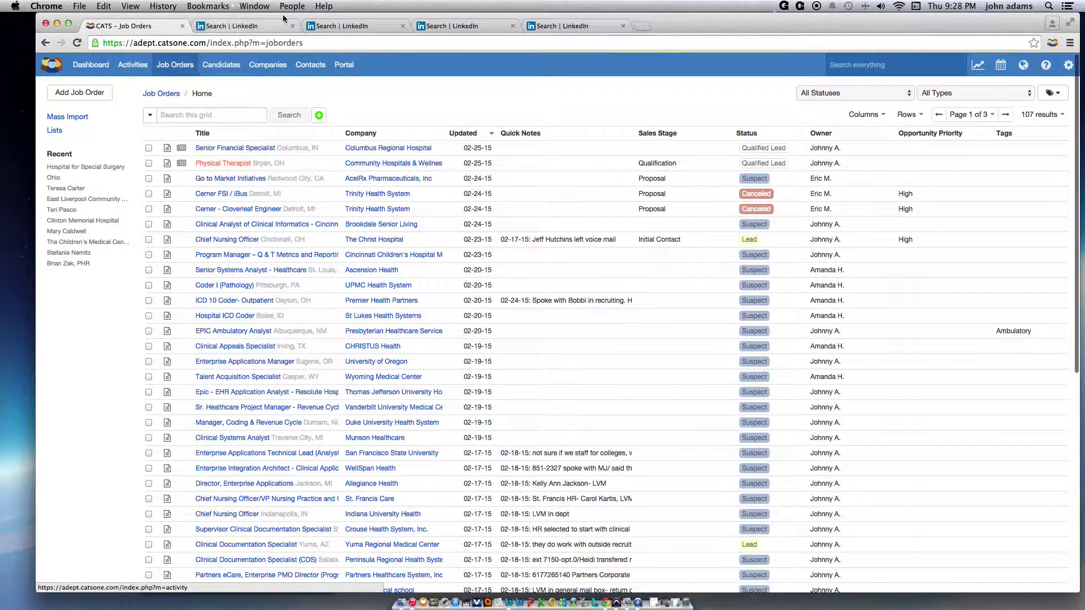
left_click(254, 26)
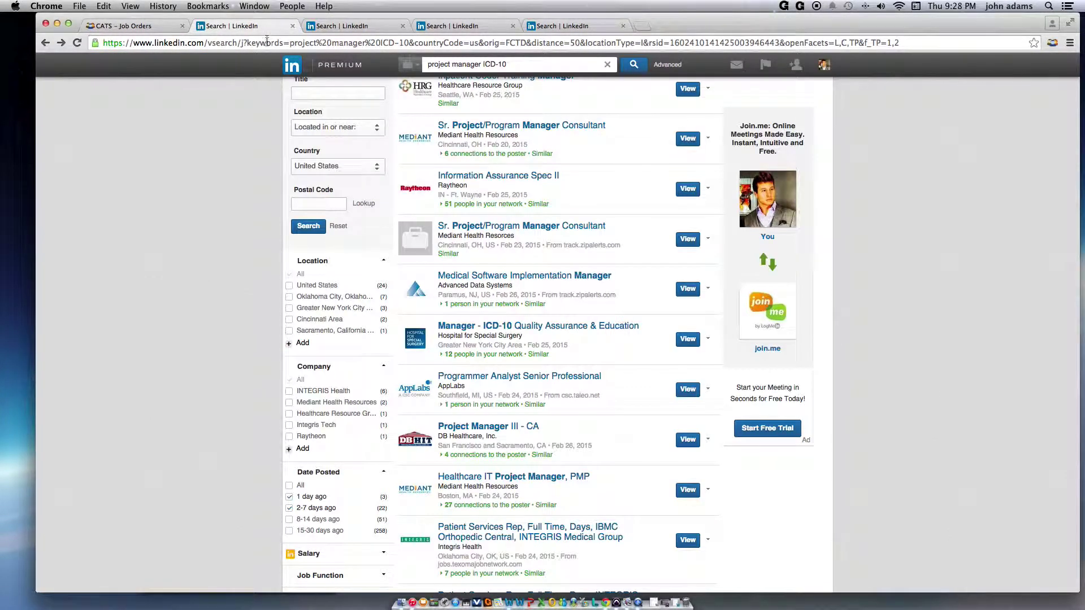
left_click(520, 328)
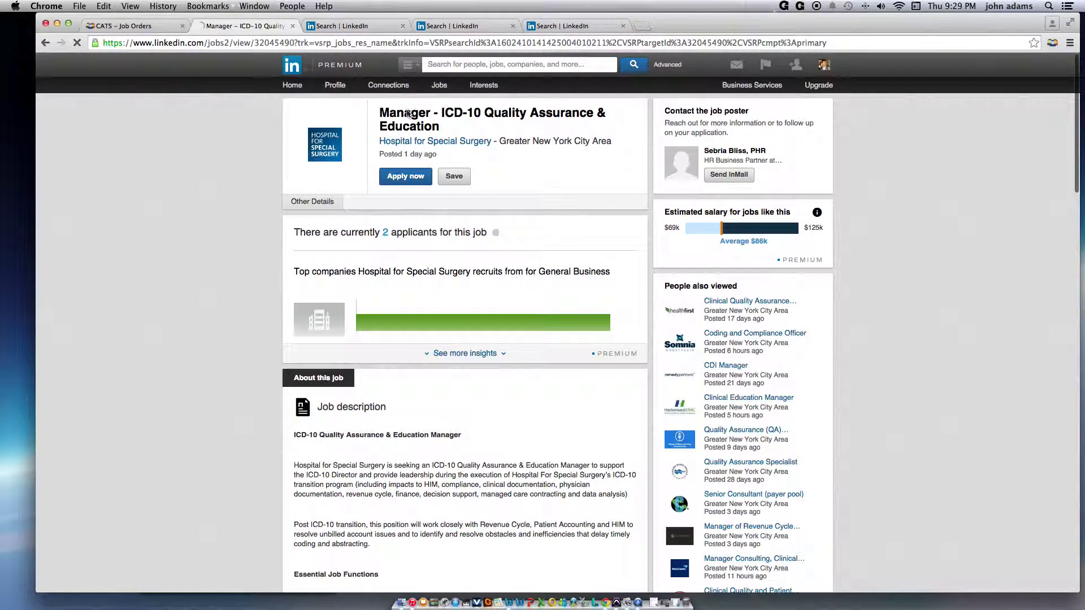
Step: Find the Hospital for Special Surgery record in CATS by searching "hospital for spec", and start a new job order from it
left_click(113, 27)
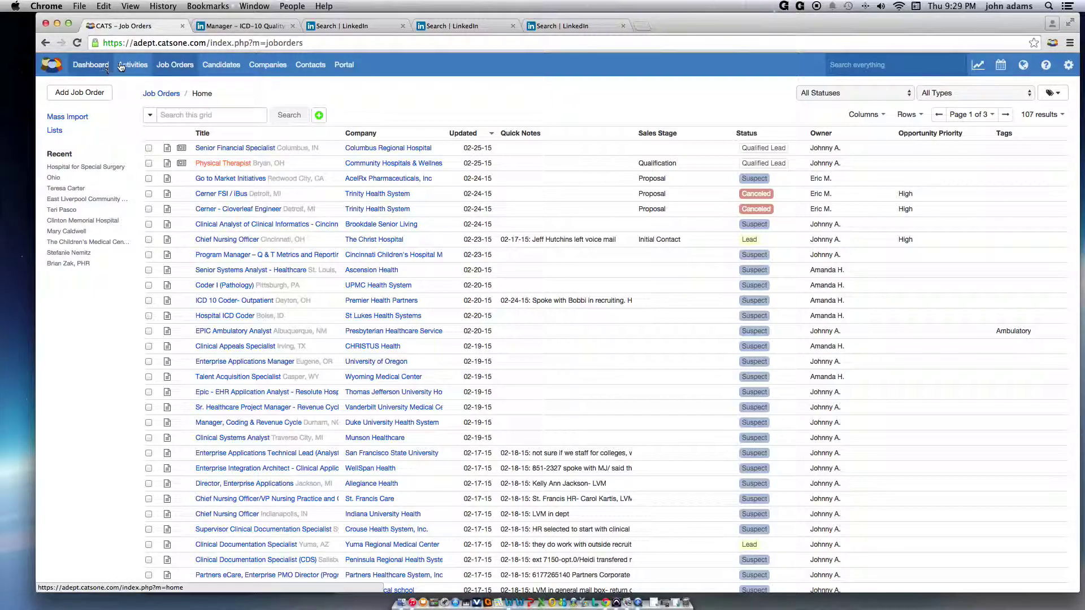
left_click(883, 66)
type("hospital for spec")
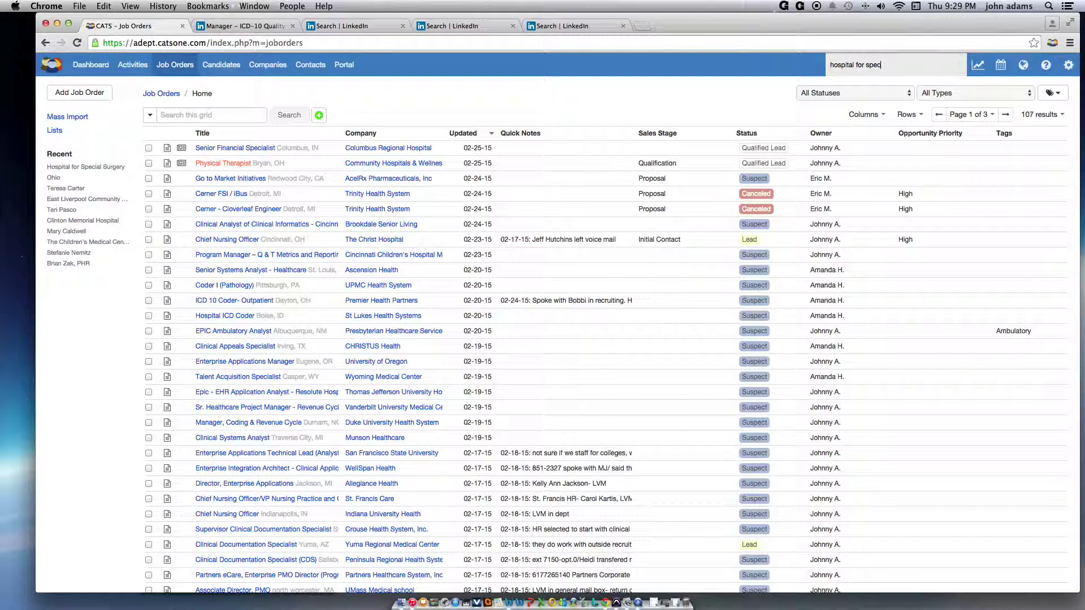
left_click(889, 85)
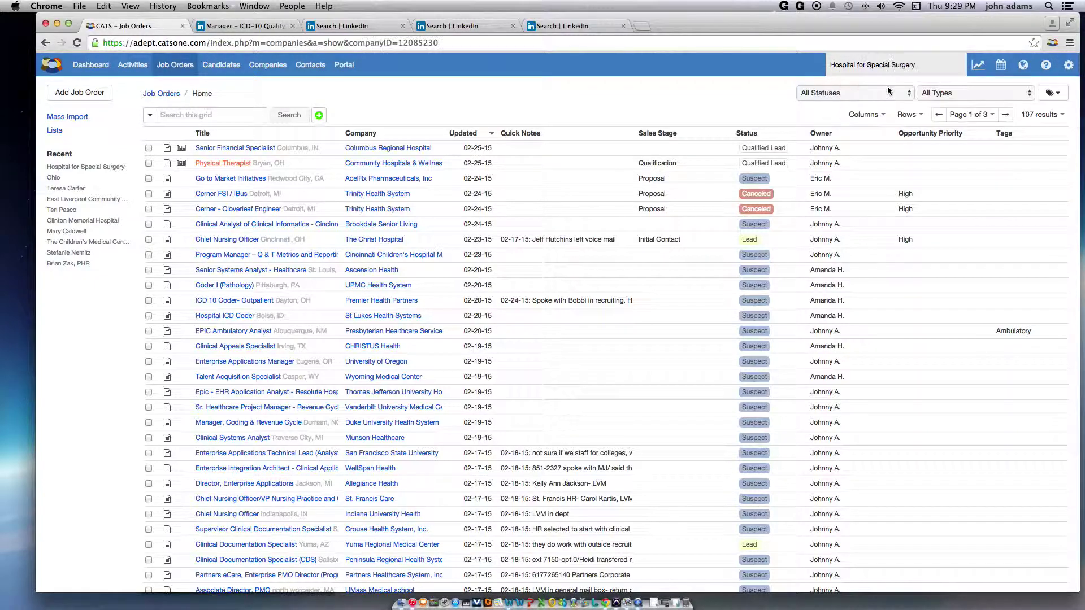
scroll(508, 173, "down", 15)
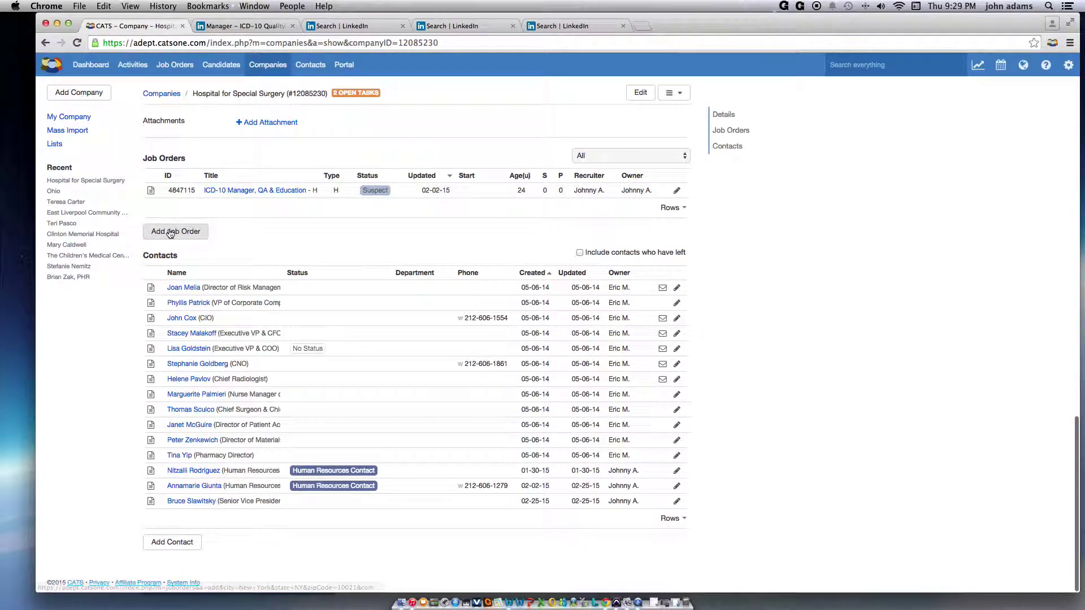
left_click(170, 232)
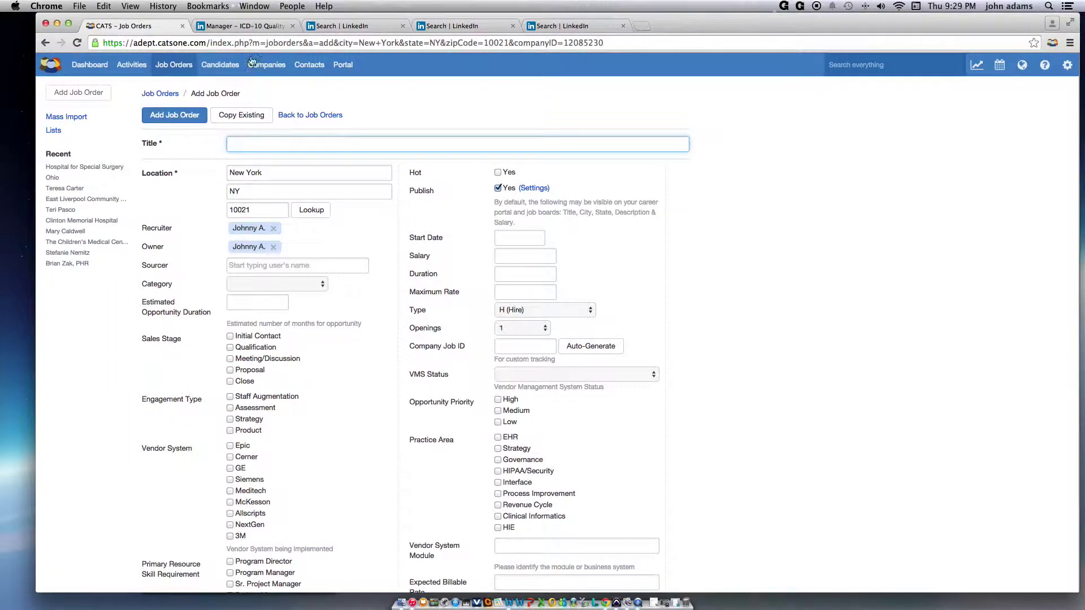
Step: Copy the title "Manager - ICD-10 Quality Assurance & Education" from the LinkedIn listing into the new job order's title
left_click(238, 27)
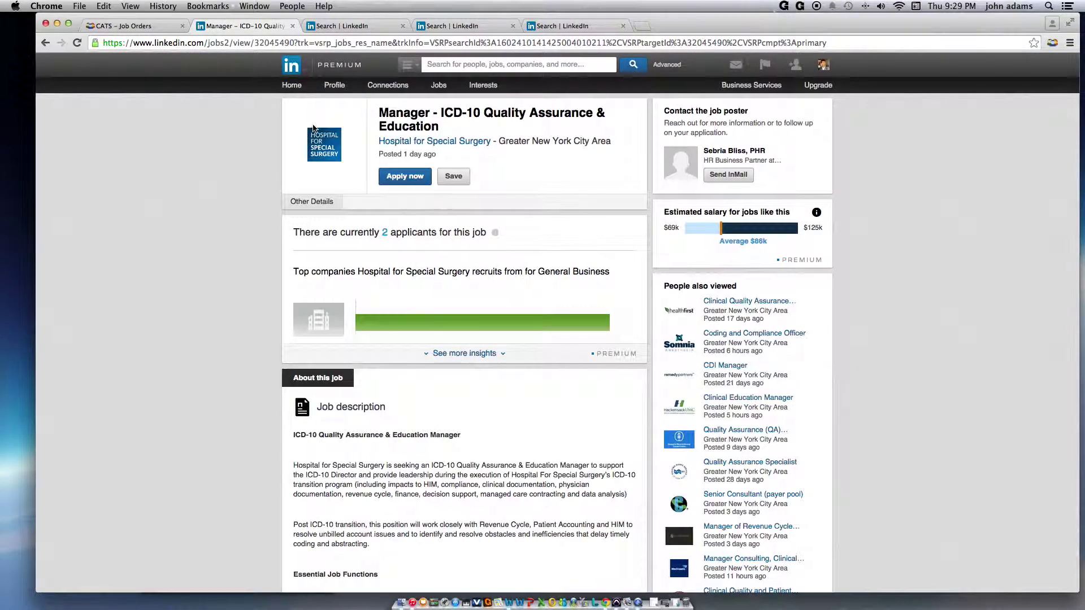
left_click_drag(441, 127, 379, 113)
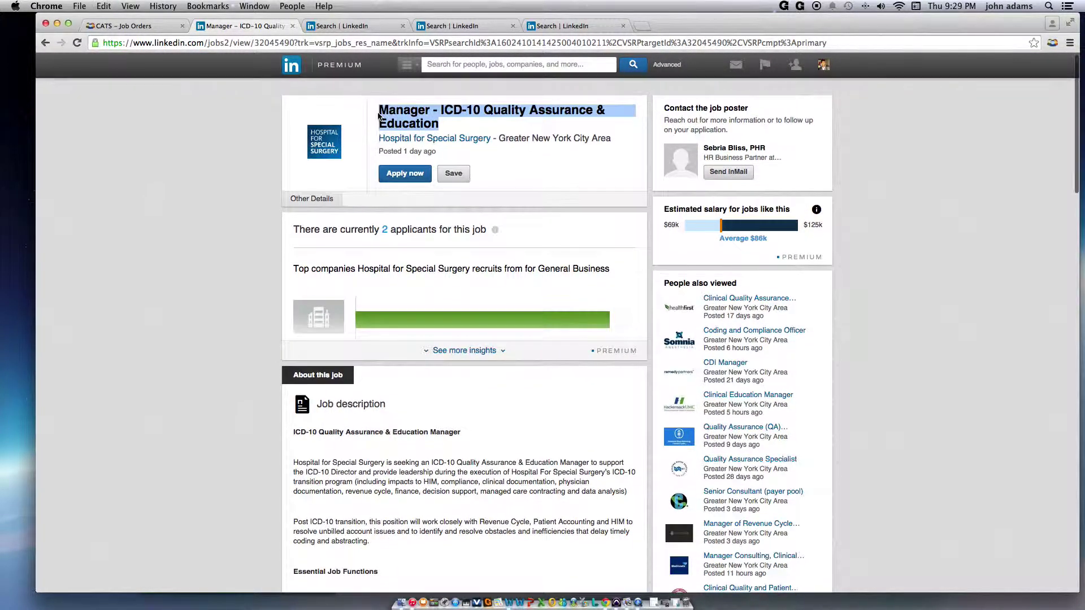
left_click(131, 28)
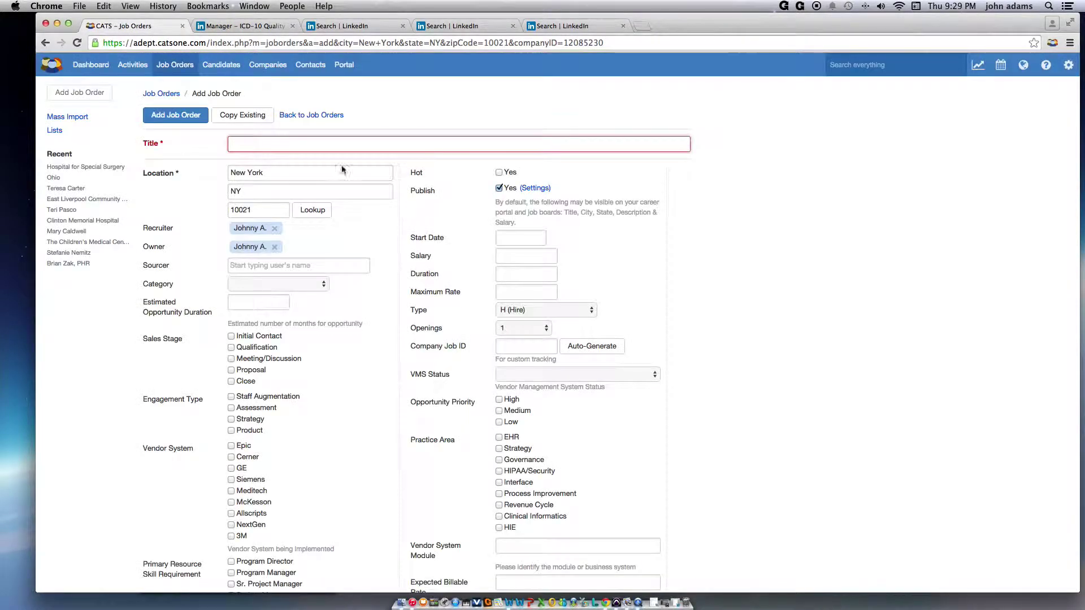
left_click(294, 143)
type("Manager – ICD-10 Quality Assurance & Education")
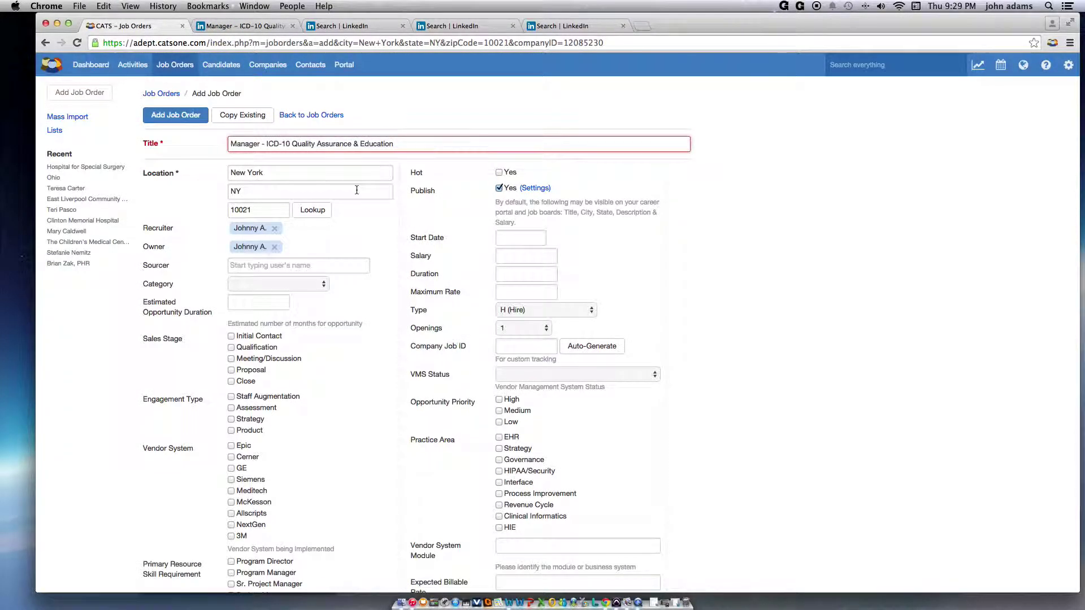
Step: Copy the full job description, through the Elements of a Successful Candidate list, from the LinkedIn listing into the job order's description
scroll(360, 189, "down", 5)
scroll(365, 320, "down", 4)
left_click(197, 26)
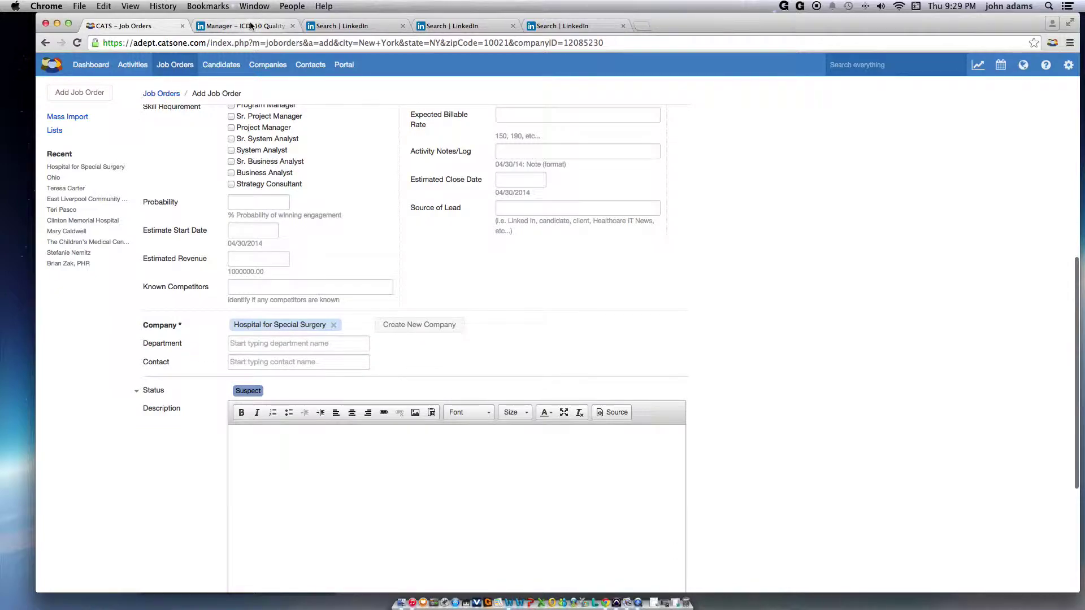
scroll(439, 244, "down", 4)
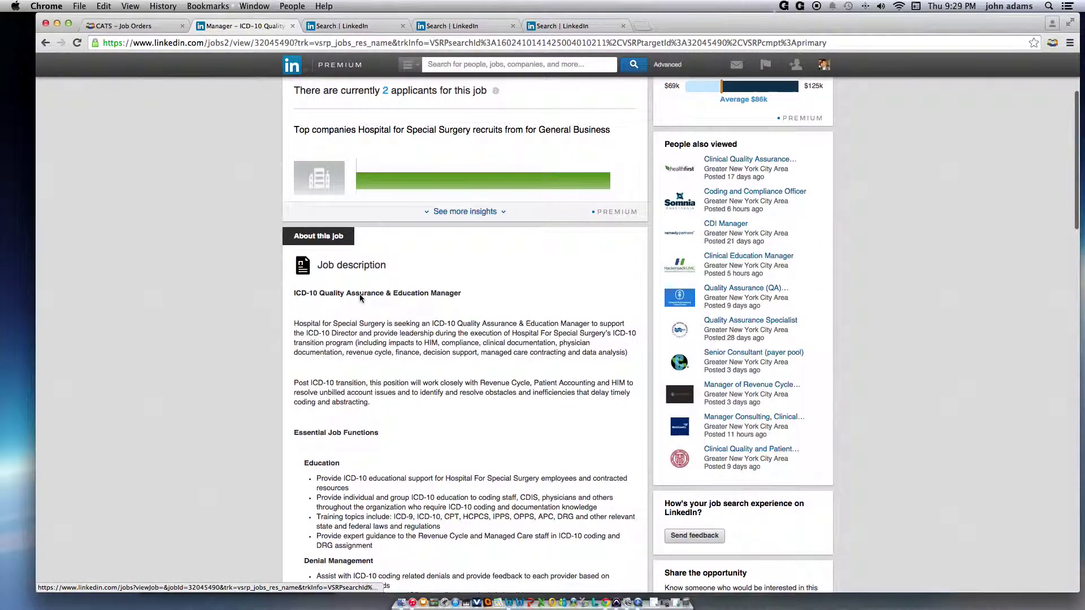
mouse_move(319, 268)
left_mouse_down()
mouse_move(361, 353)
mouse_move(339, 461)
mouse_move(395, 503)
mouse_move(413, 470)
mouse_move(429, 565)
mouse_move(433, 530)
mouse_move(452, 571)
mouse_move(463, 508)
mouse_move(502, 440)
mouse_move(627, 472)
left_mouse_up()
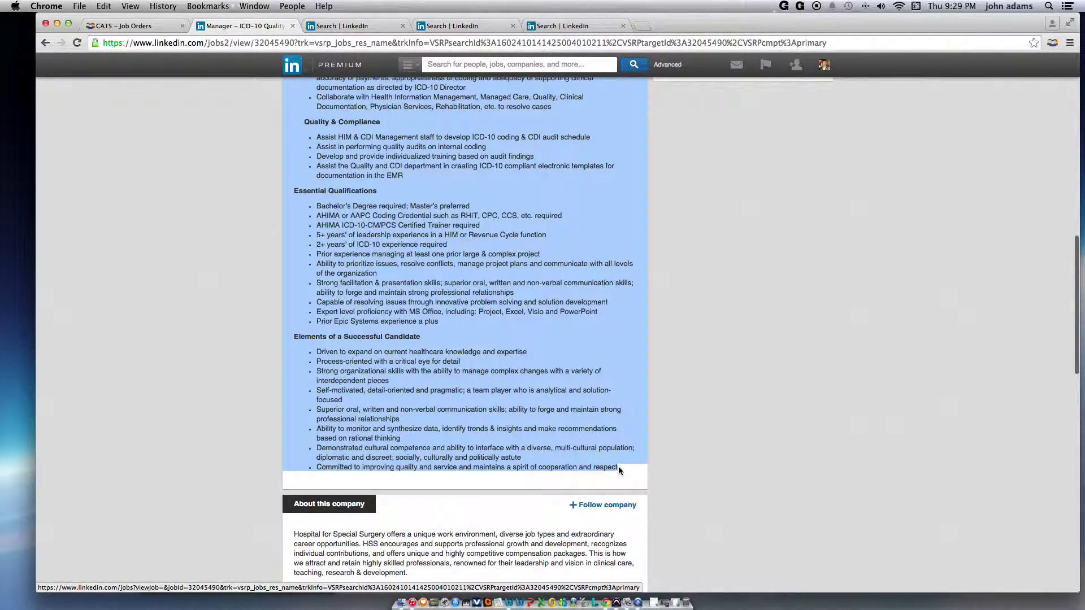
left_click(124, 26)
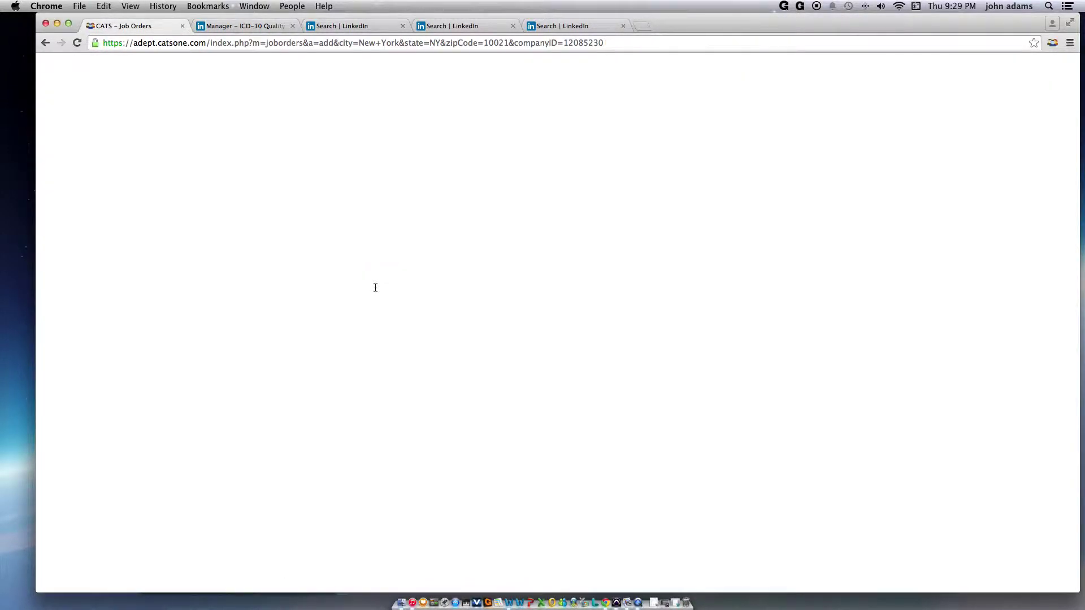
left_click(289, 458)
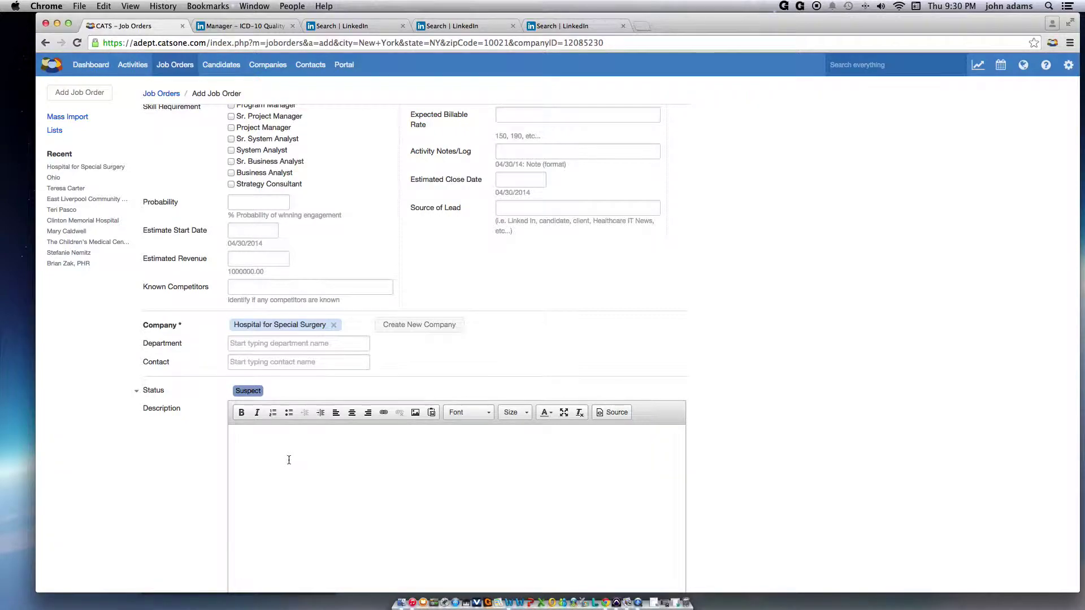
key("super+v")
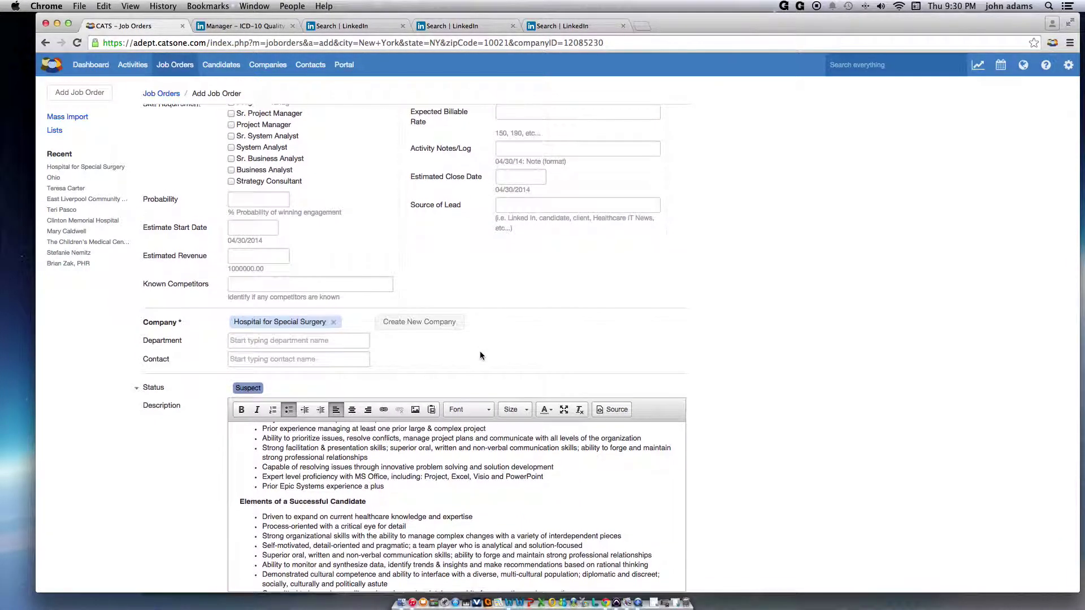
Step: Remove the hospital's name from the description's opening paragraph, deleting the possessive mention and replacing the name that starts the sentence with "Client"
scroll(479, 355, "down", 3)
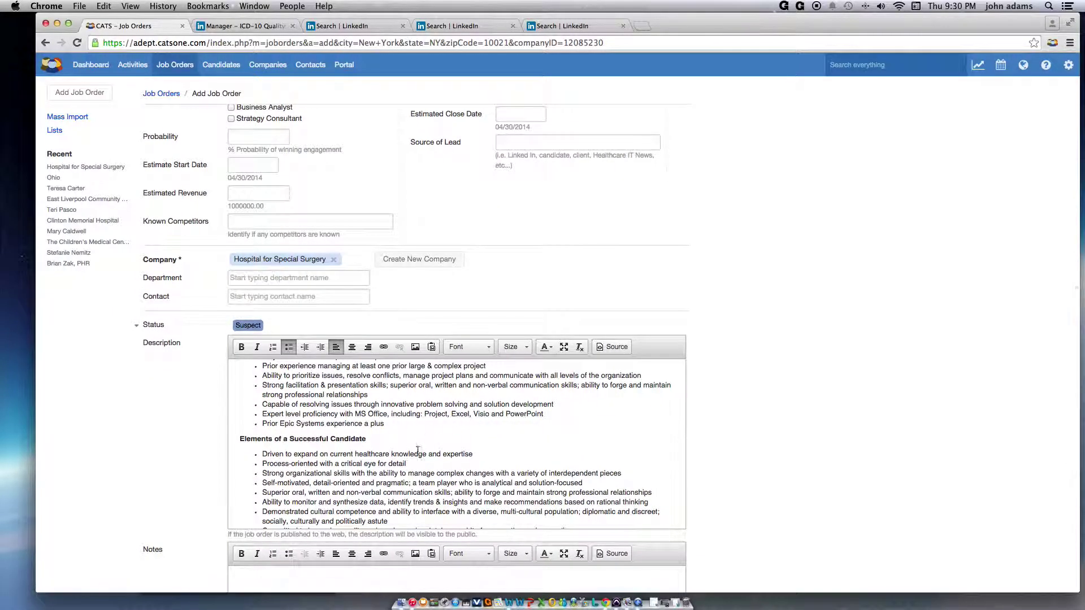
scroll(433, 446, "up", 4)
scroll(411, 457, "up", 6)
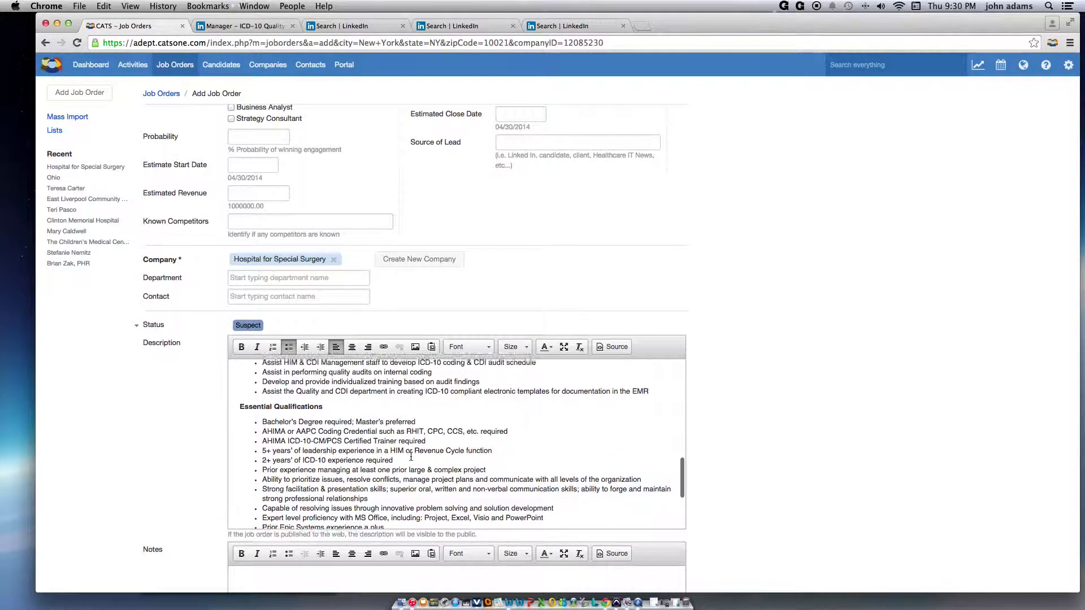
scroll(411, 457, "up", 8)
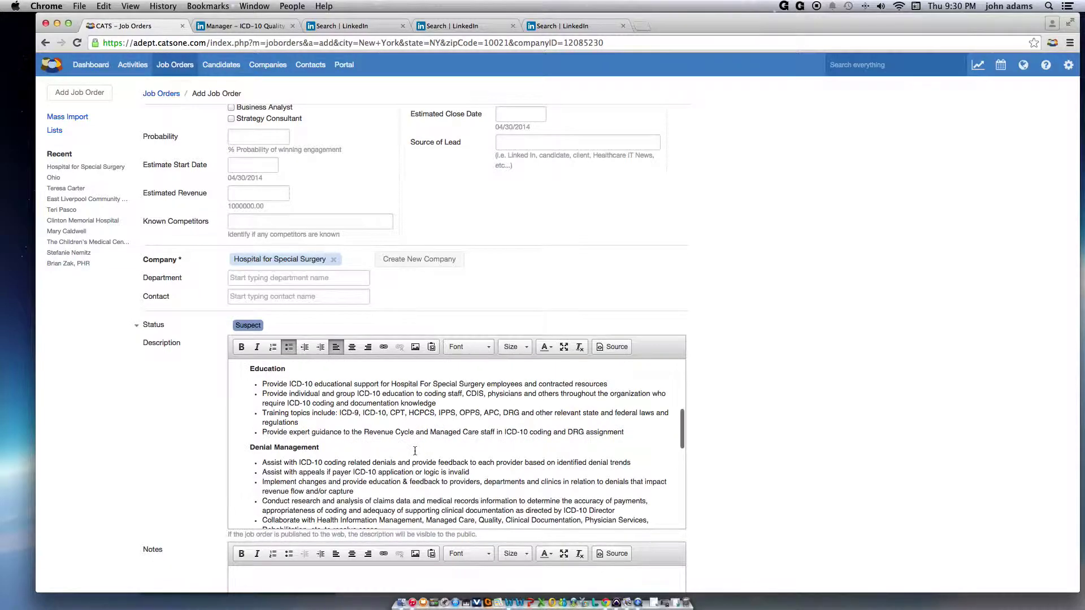
scroll(415, 450, "up", 10)
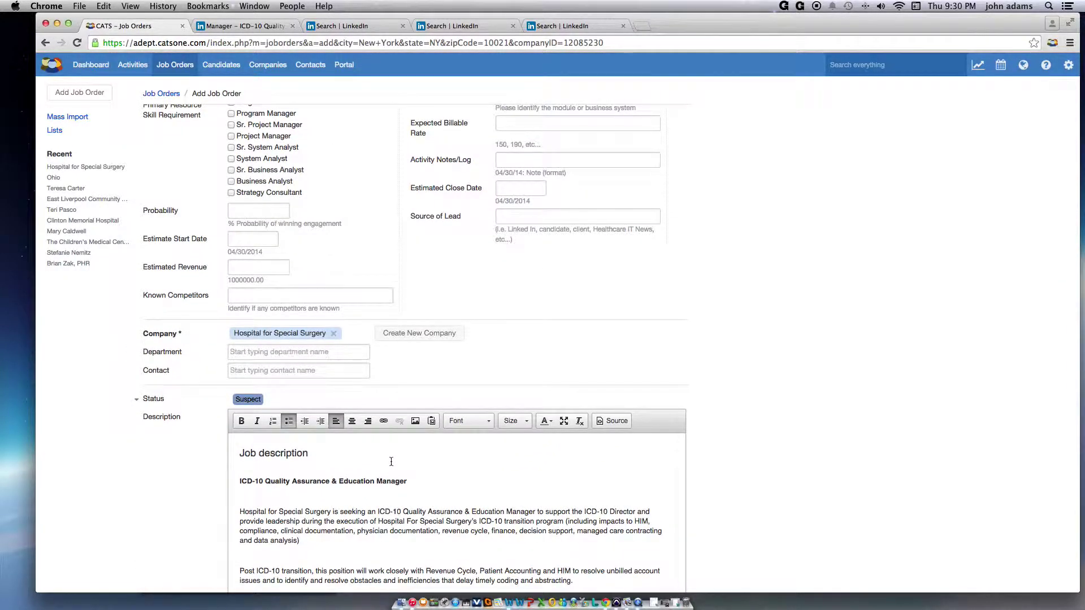
left_click_drag(378, 523, 467, 521)
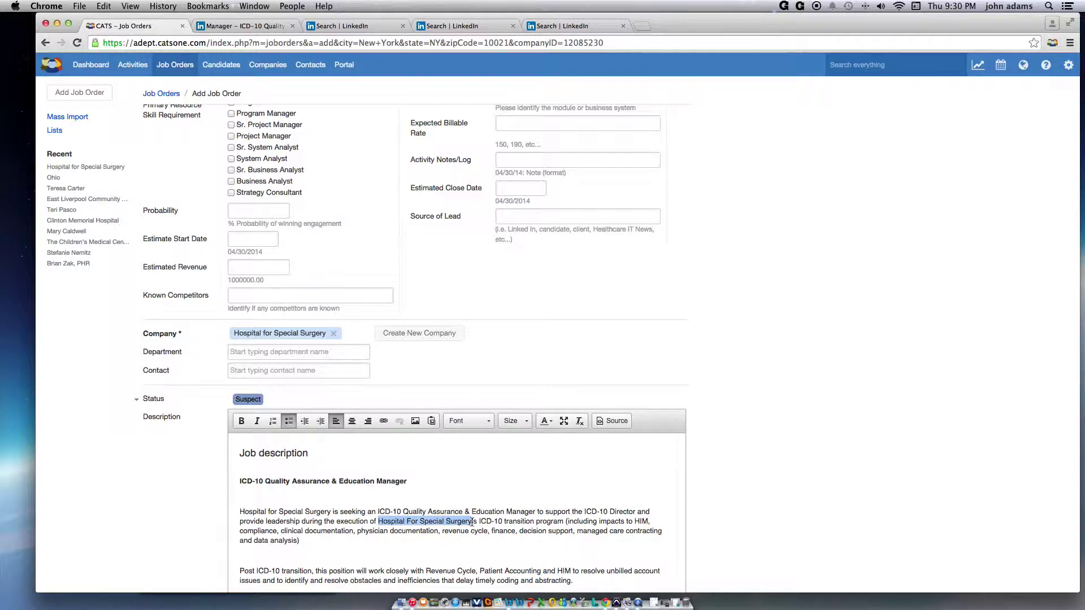
key("BackSpace")
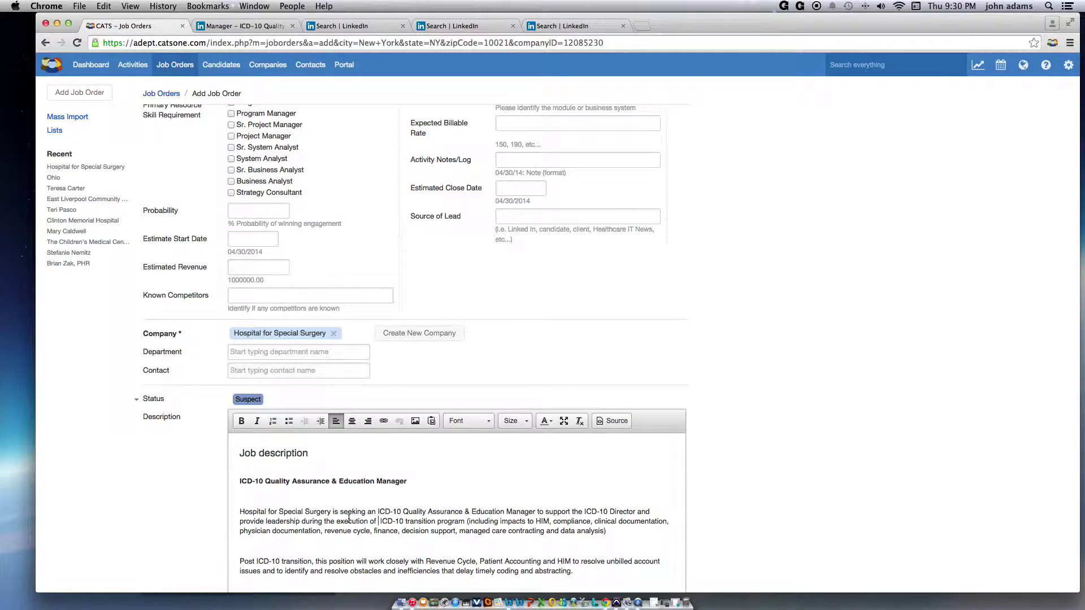
left_click(234, 509, "shift")
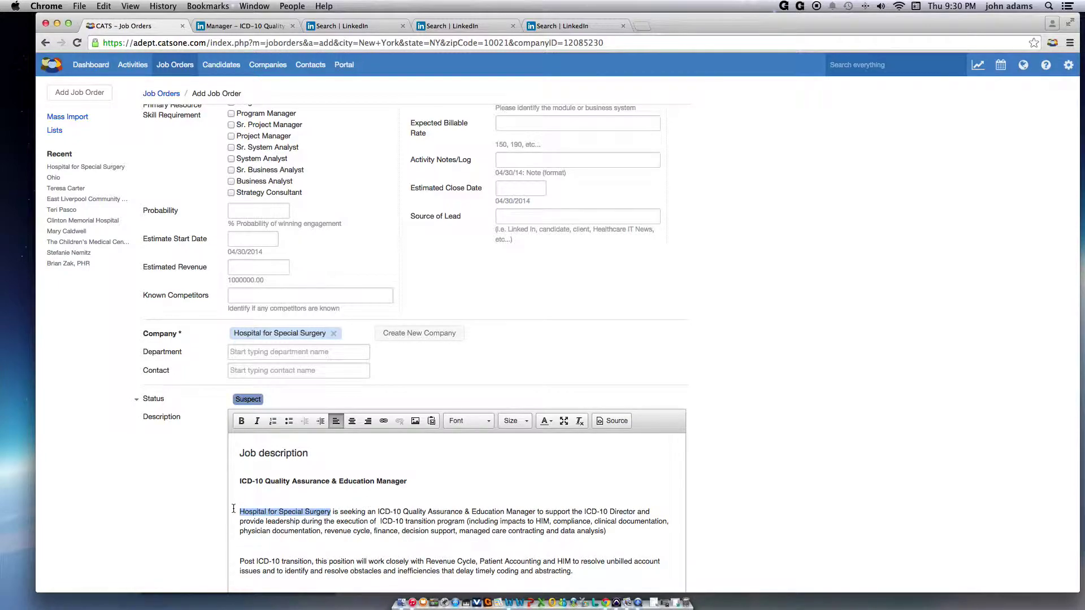
type("Client")
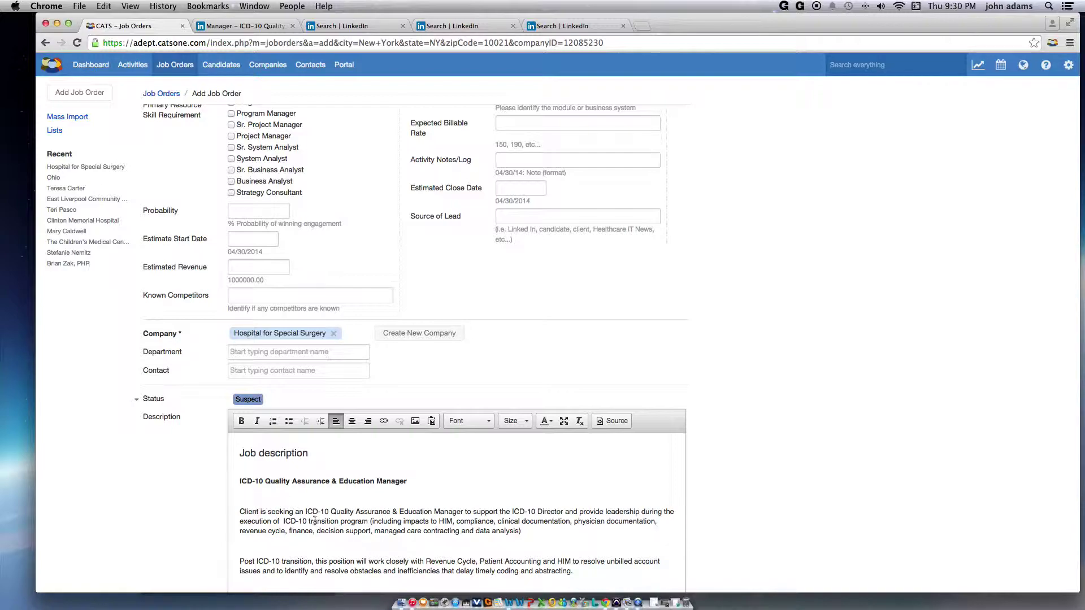
Step: Delete the hospital's name from the first bullet under Education in the job order's description
scroll(335, 517, "down", 3)
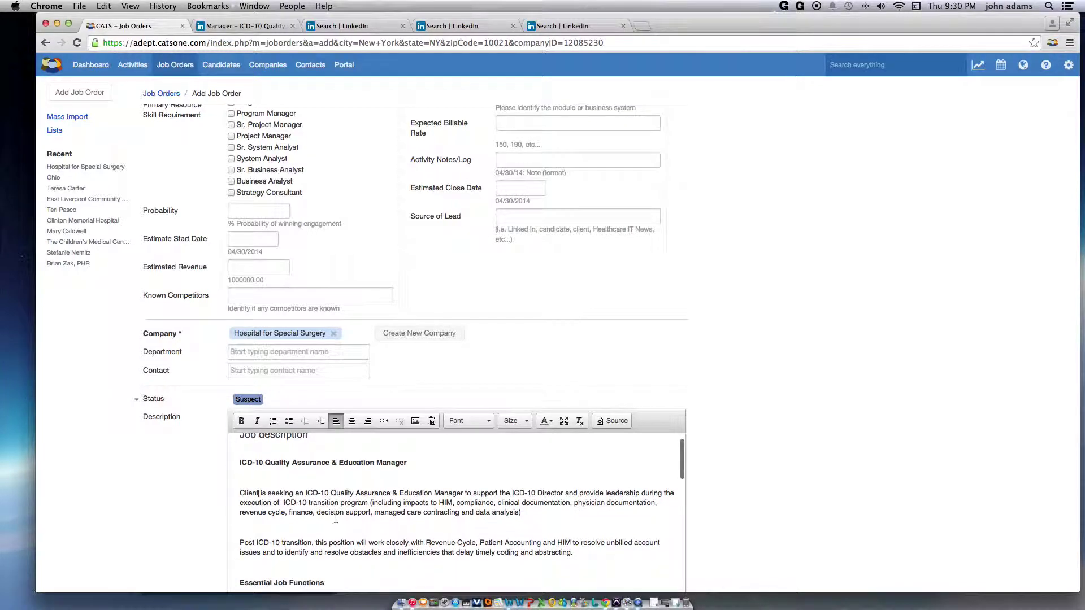
scroll(340, 518, "down", 2)
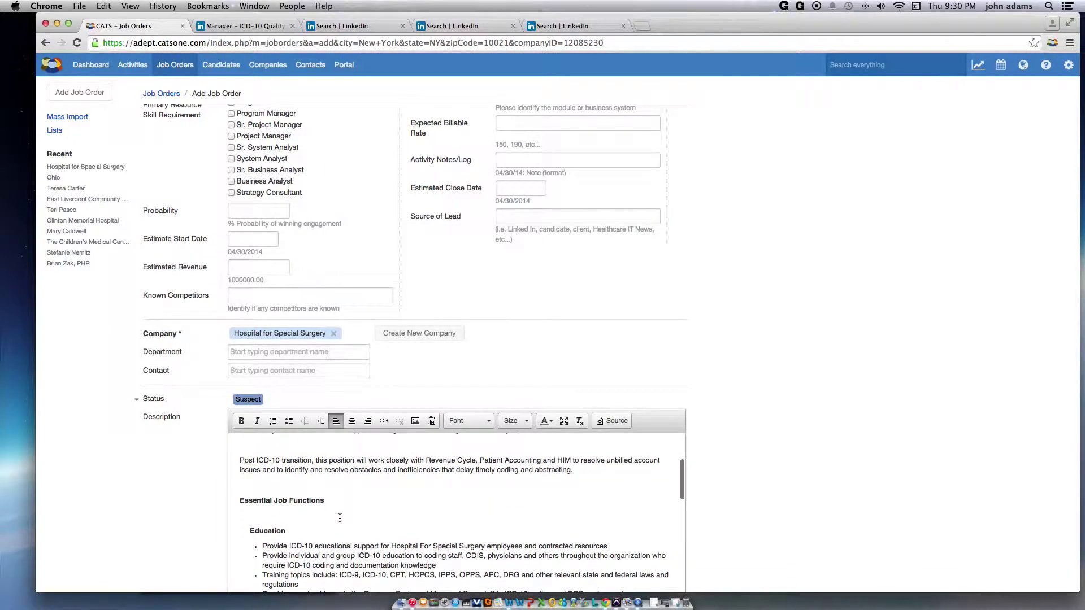
left_click_drag(391, 546, 484, 547)
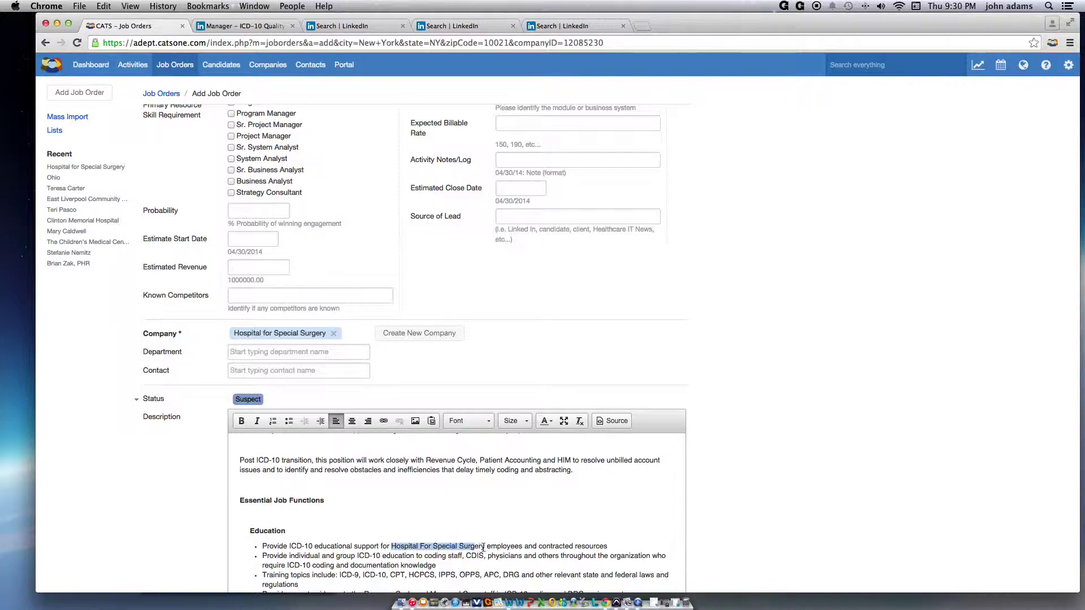
key("BackSpace")
Step: Check the rest of the description, through Elements of a Successful Candidate, for further mentions of the hospital's name
scroll(440, 523, "down", 3)
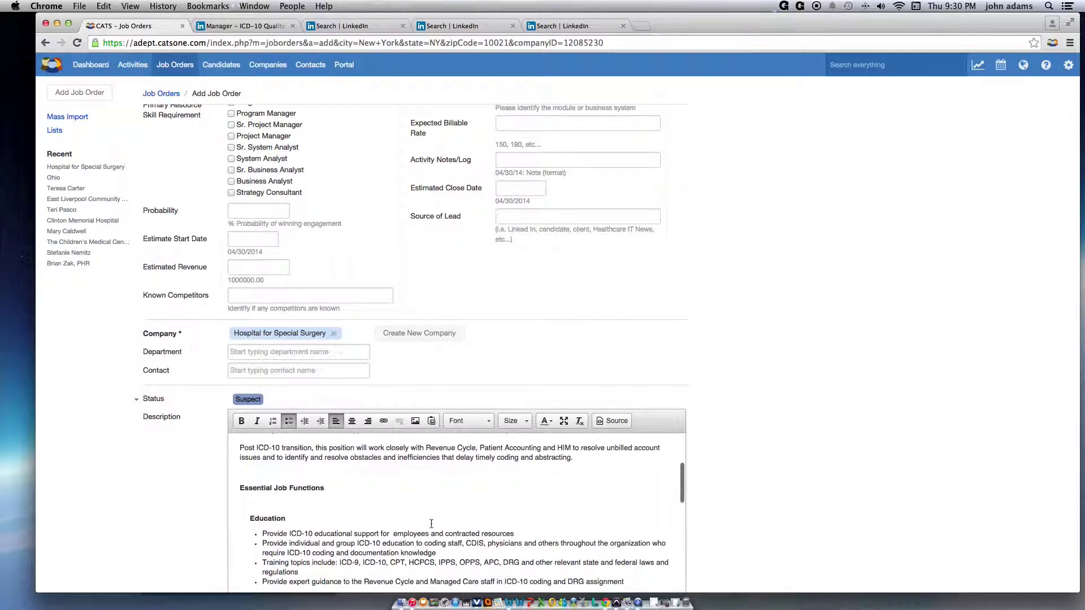
scroll(440, 523, "down", 6)
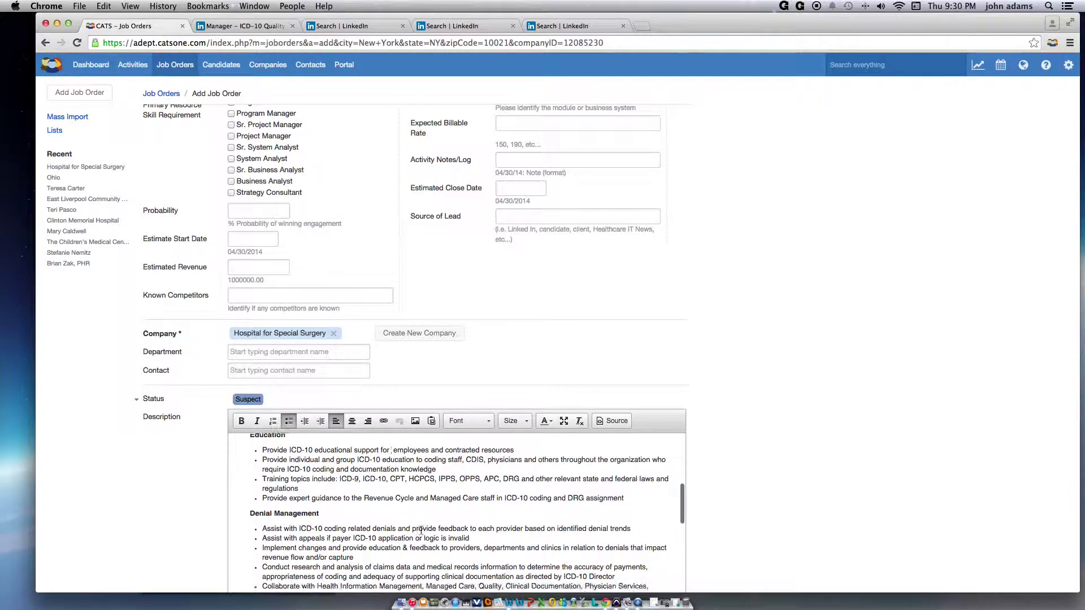
scroll(421, 529, "down", 2)
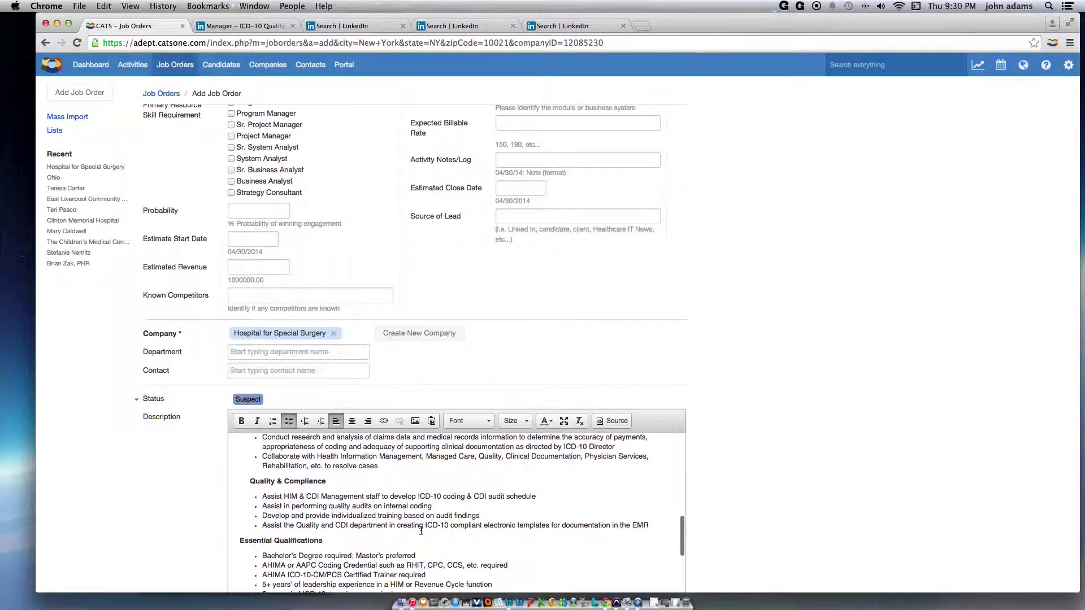
scroll(421, 531, "down", 10)
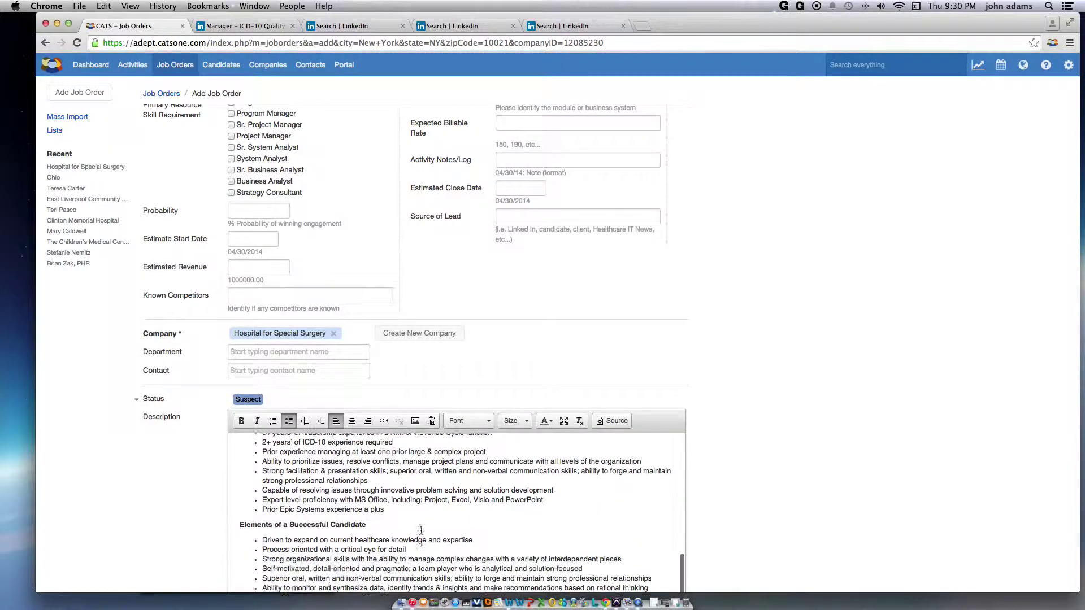
scroll(421, 531, "down", 4)
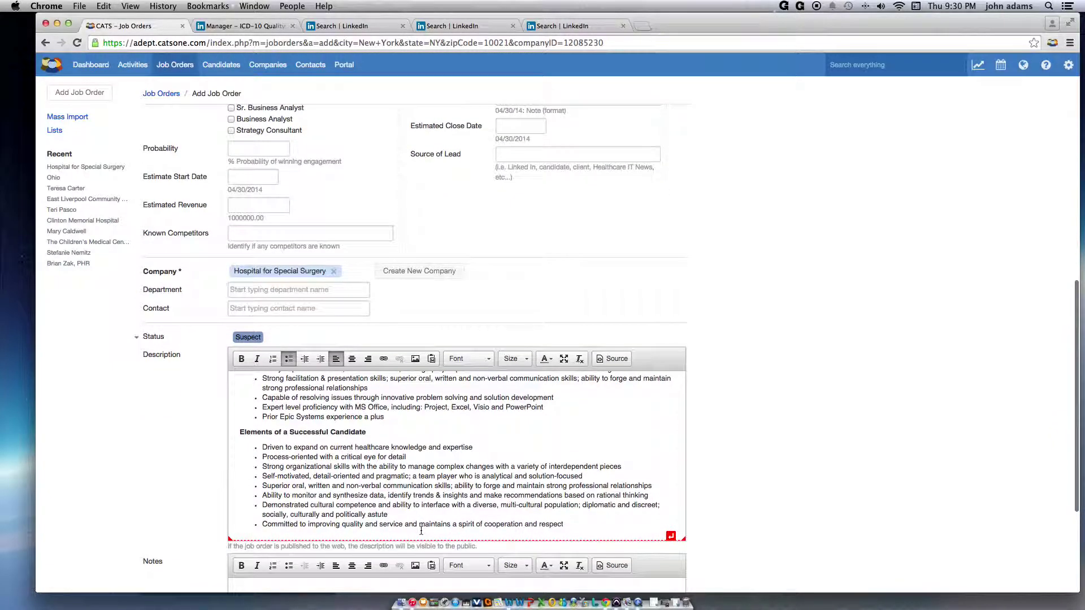
scroll(400, 525, "up", 5)
scroll(498, 309, "up", 1)
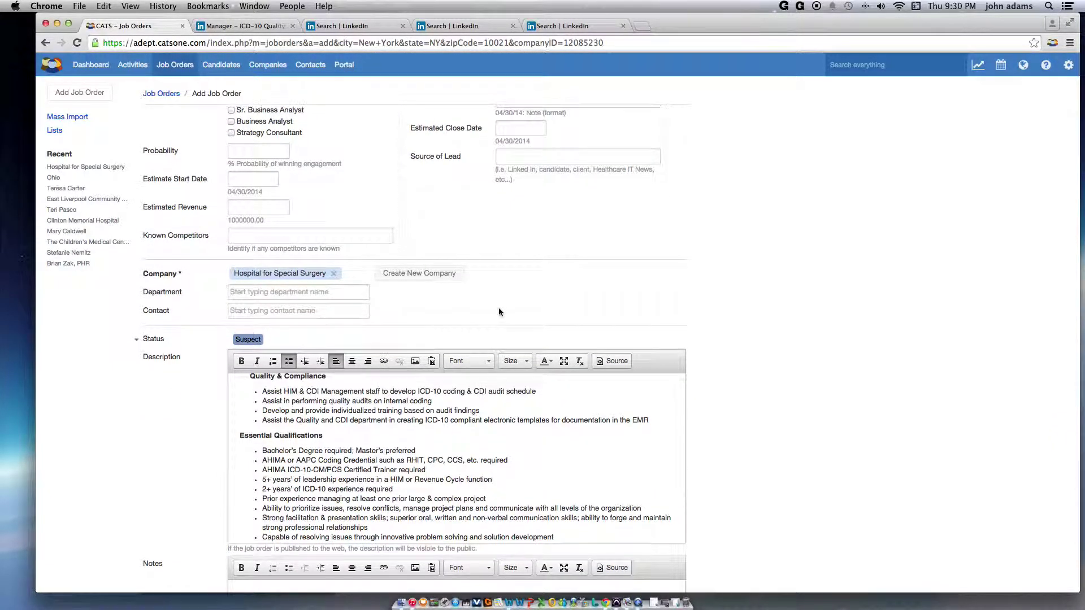
Step: Review the job order form and add the "Manager - ICD-10 Quality Assurance & Education" job order to CATS
scroll(498, 310, "up", 15)
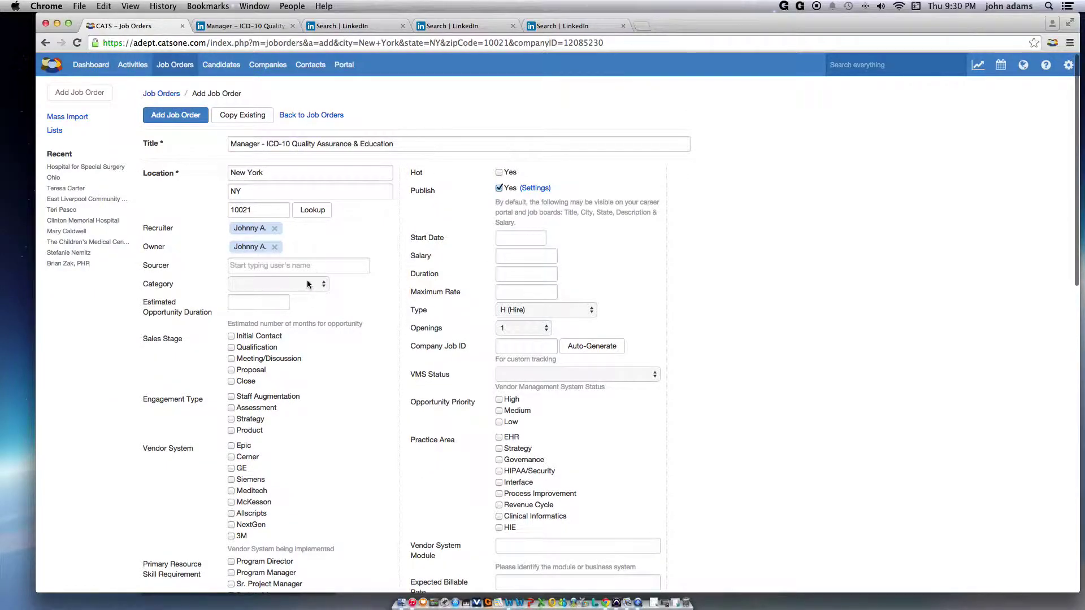
scroll(266, 210, "down", 10)
scroll(266, 214, "down", 7)
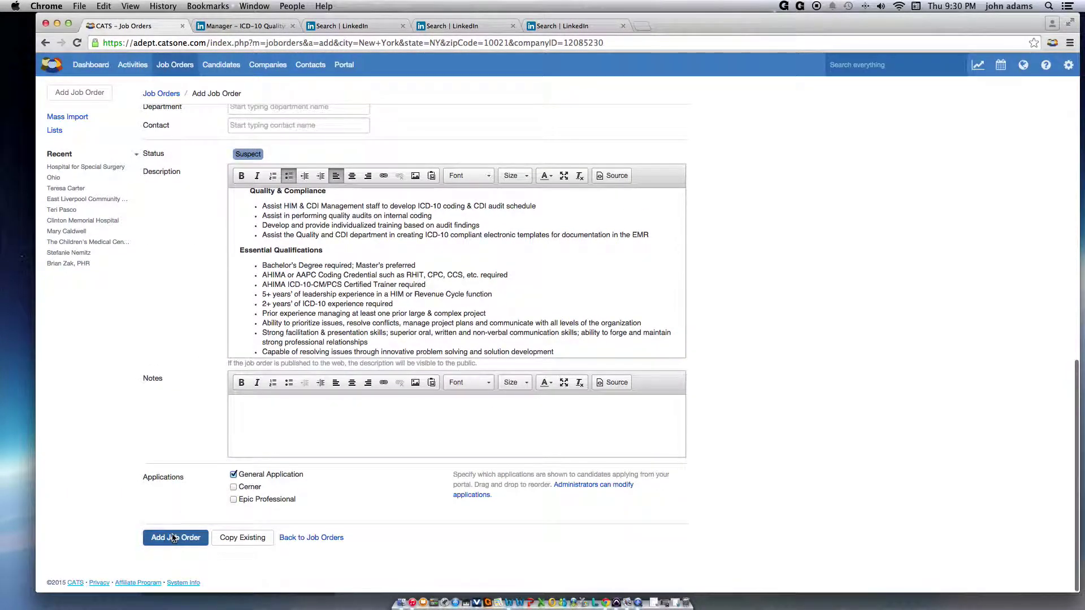
left_click(175, 537)
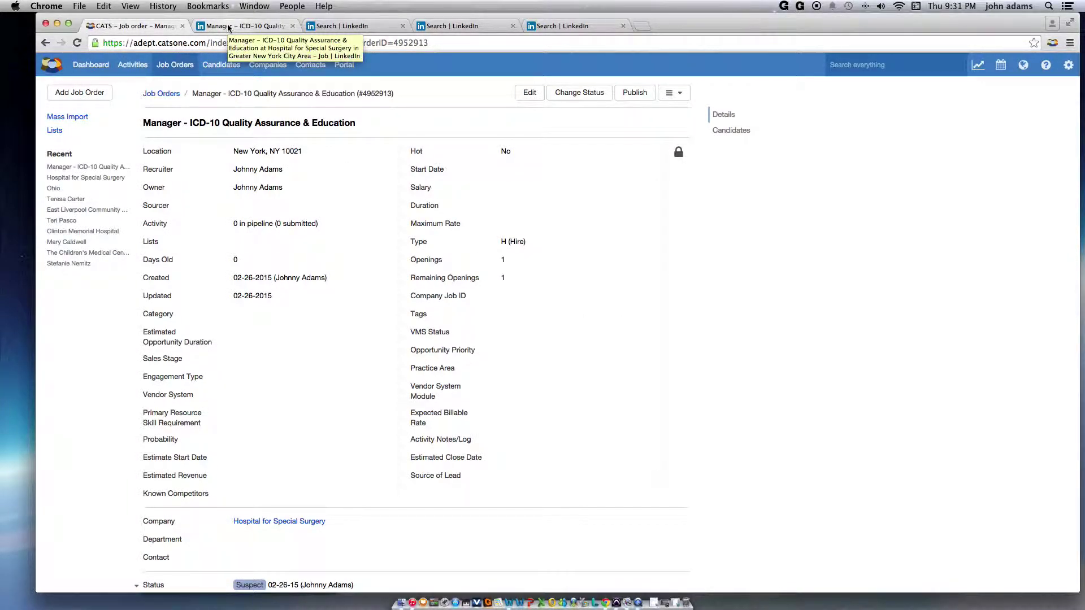
Step: Open the job poster's profile from the LinkedIn listing and add the person to CATS as a contact for Hospital for Special Surgery
left_click(229, 28)
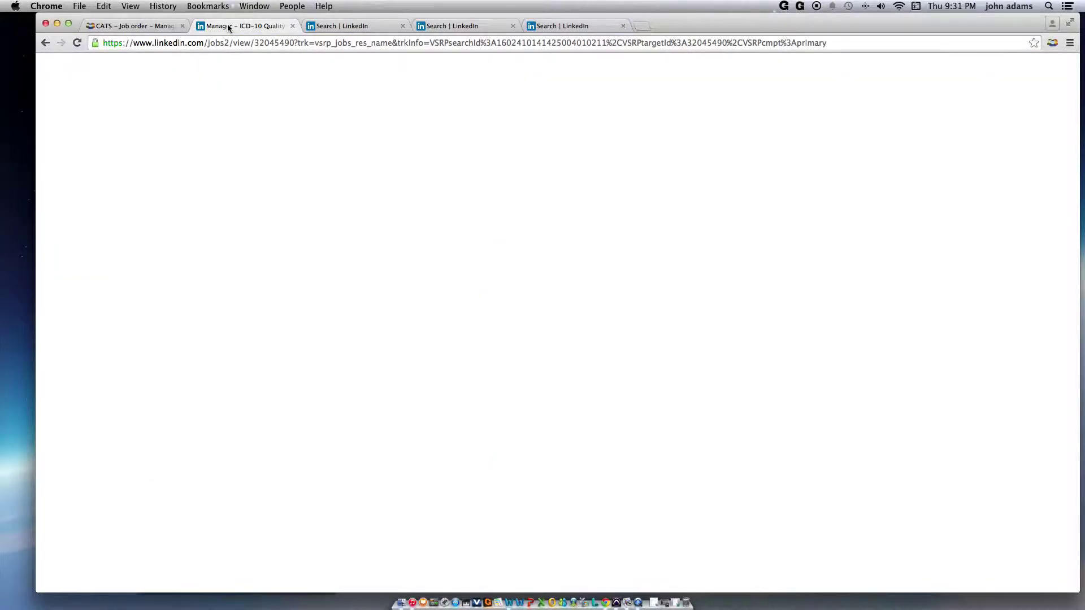
scroll(850, 250, "up", 10)
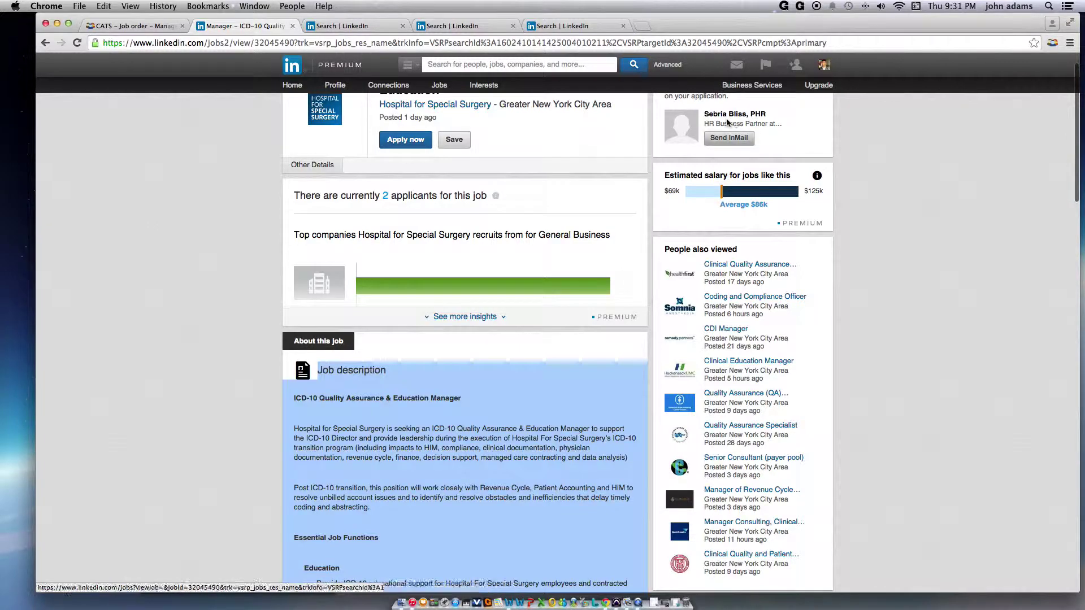
scroll(724, 123, "up", 1)
scroll(717, 127, "up", 2)
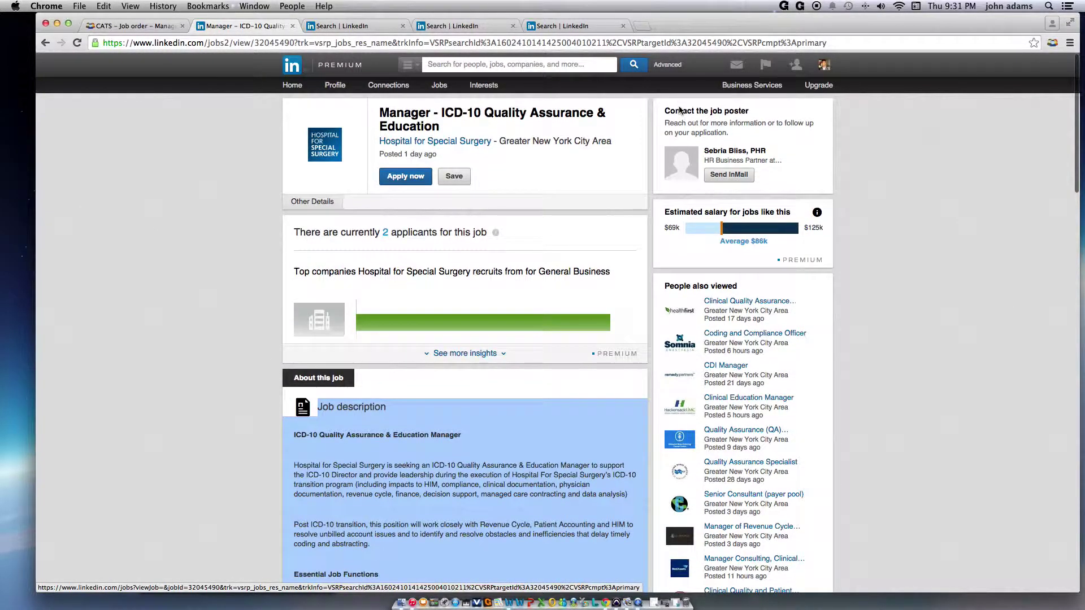
left_click(731, 151)
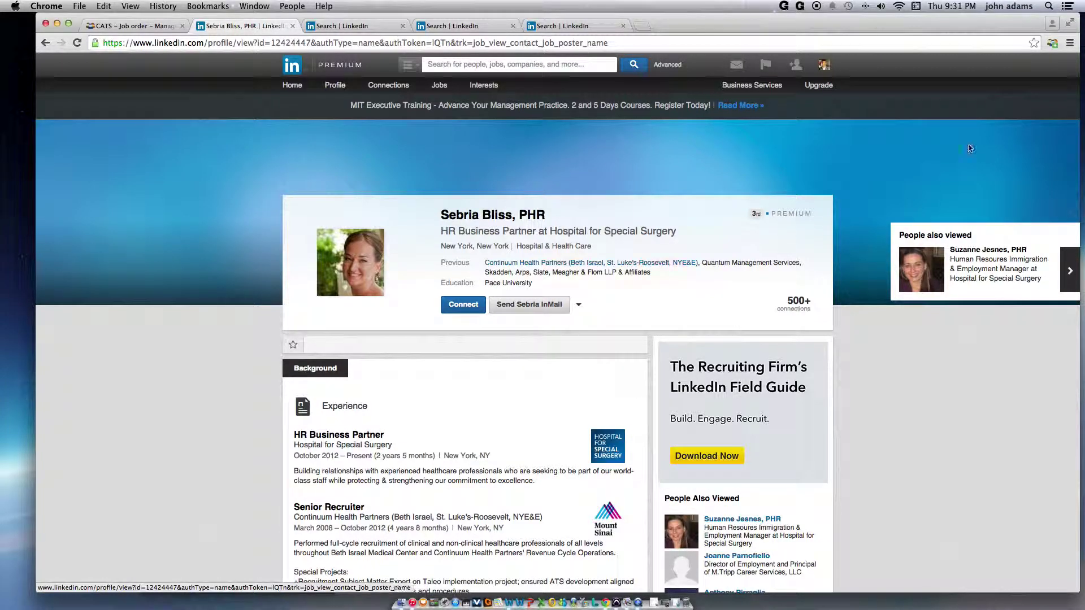
left_click(1052, 45)
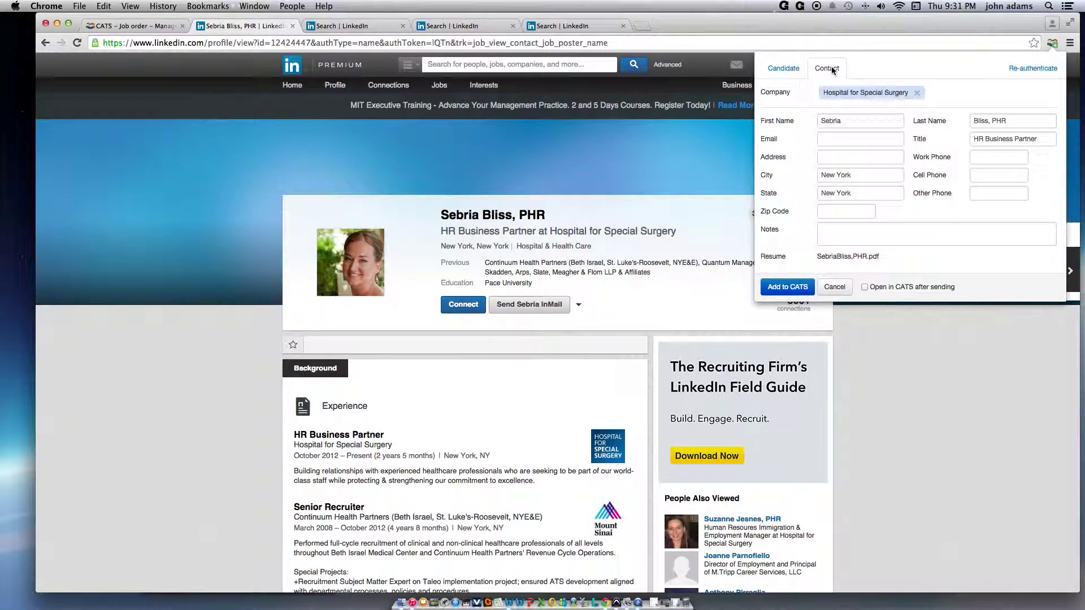
left_click(783, 288)
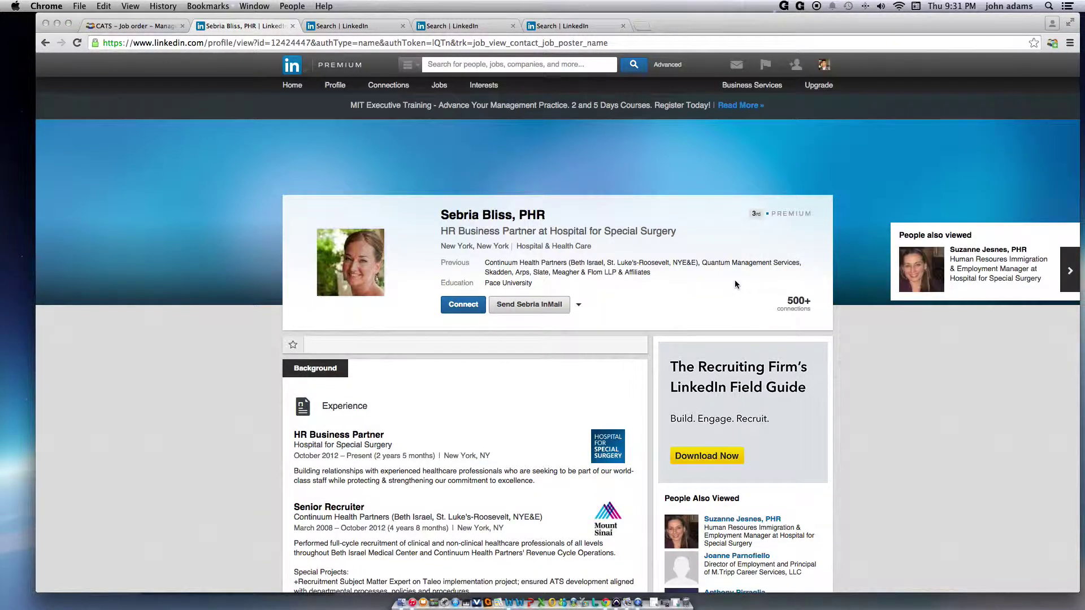
Step: Send the job poster a LinkedIn connection invitation with Friend as the relationship and the default personal note
left_click(459, 306)
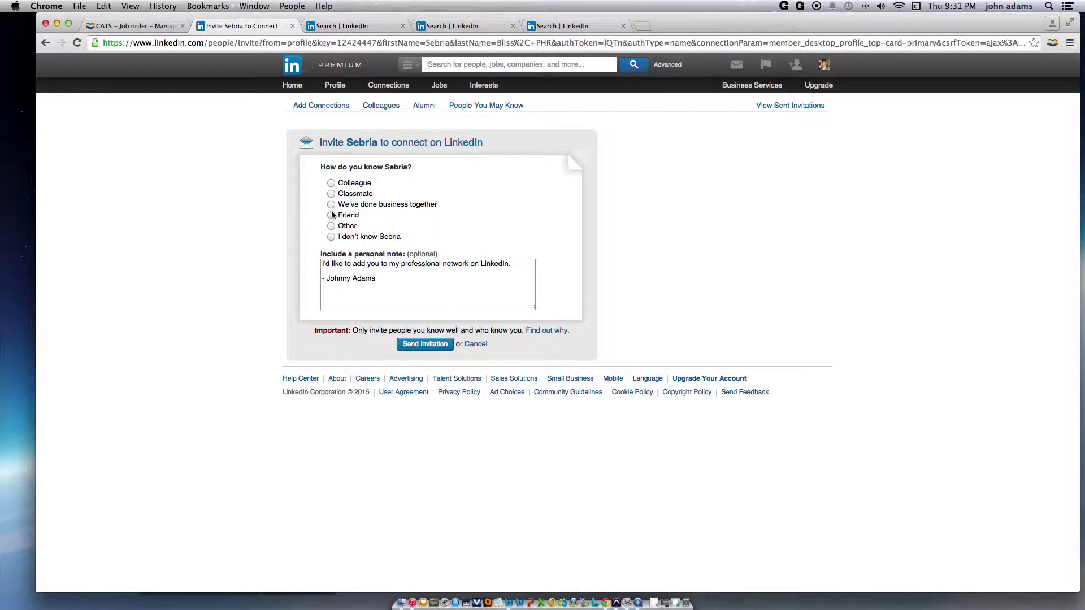
left_click(330, 215)
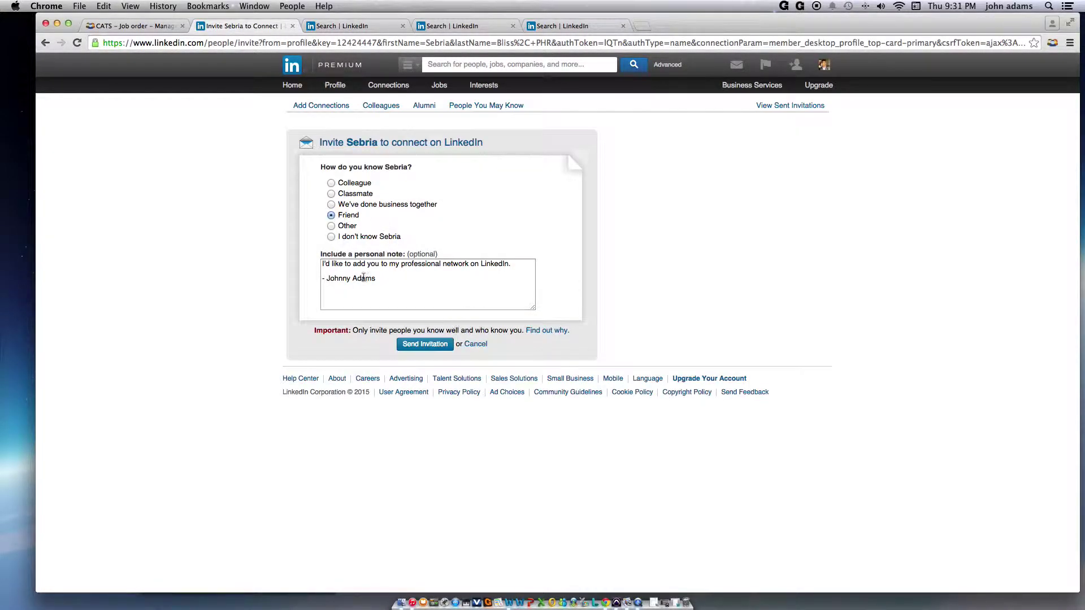
left_click(425, 346)
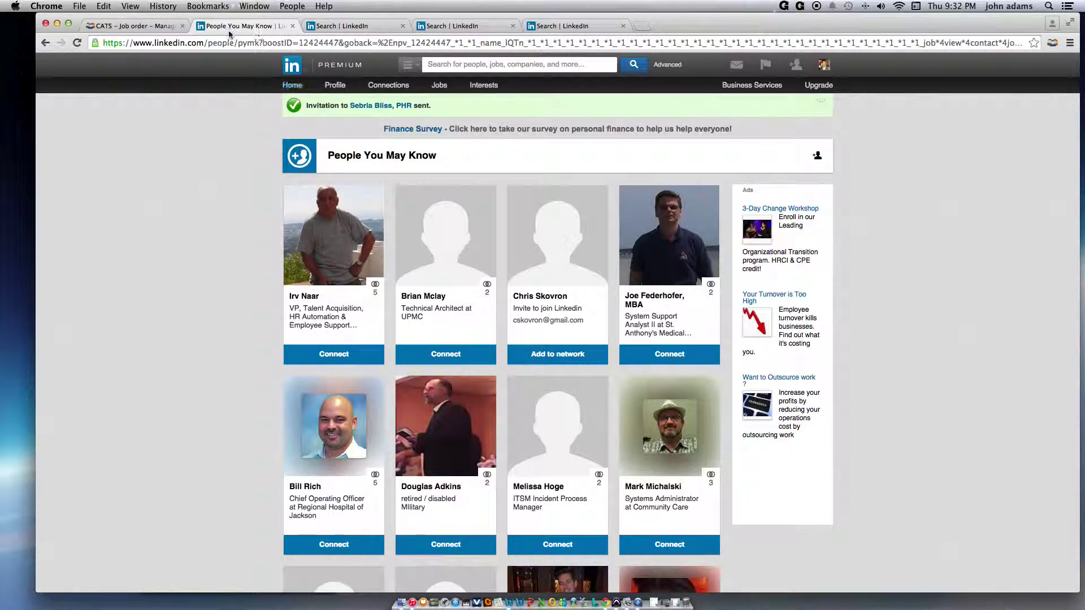
Step: Search LinkedIn for "human resources hospital for special surgery" and look through the results for the hospital's HR staff
left_click(171, 26)
left_click(488, 64)
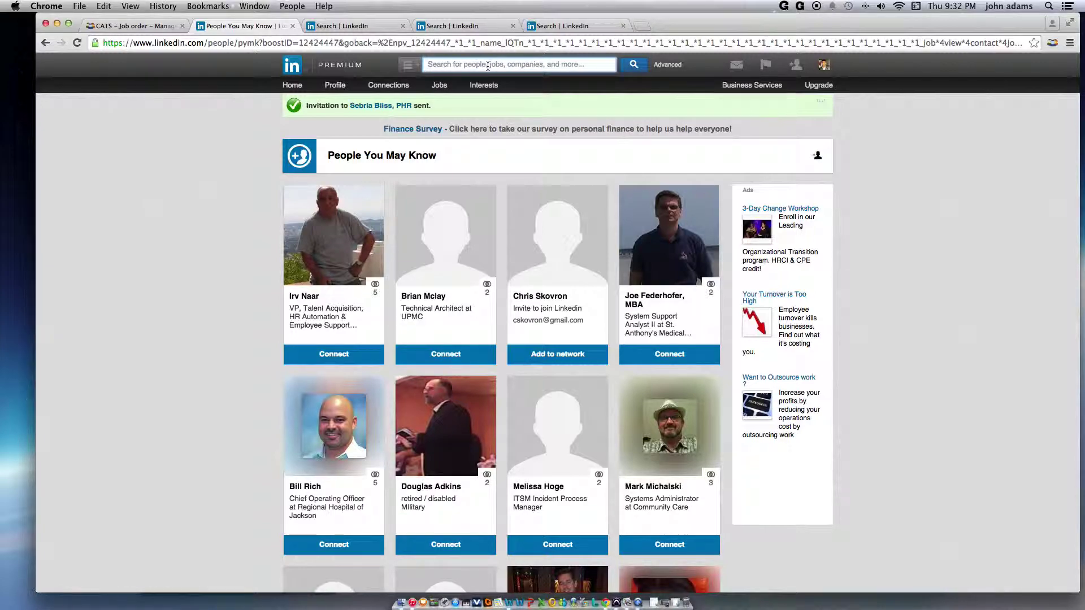
type("human r")
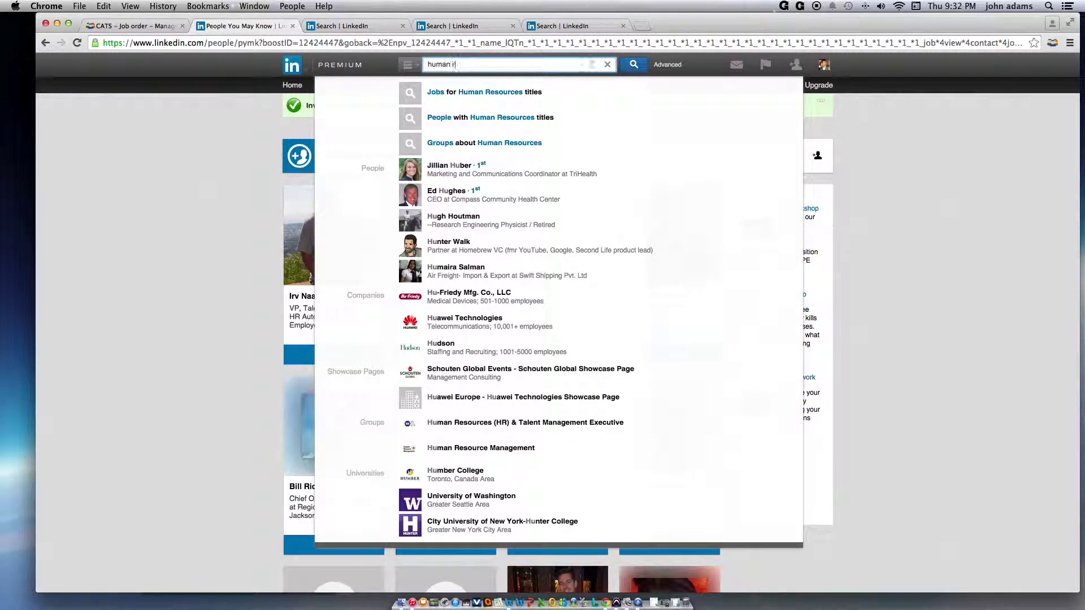
type("esources ")
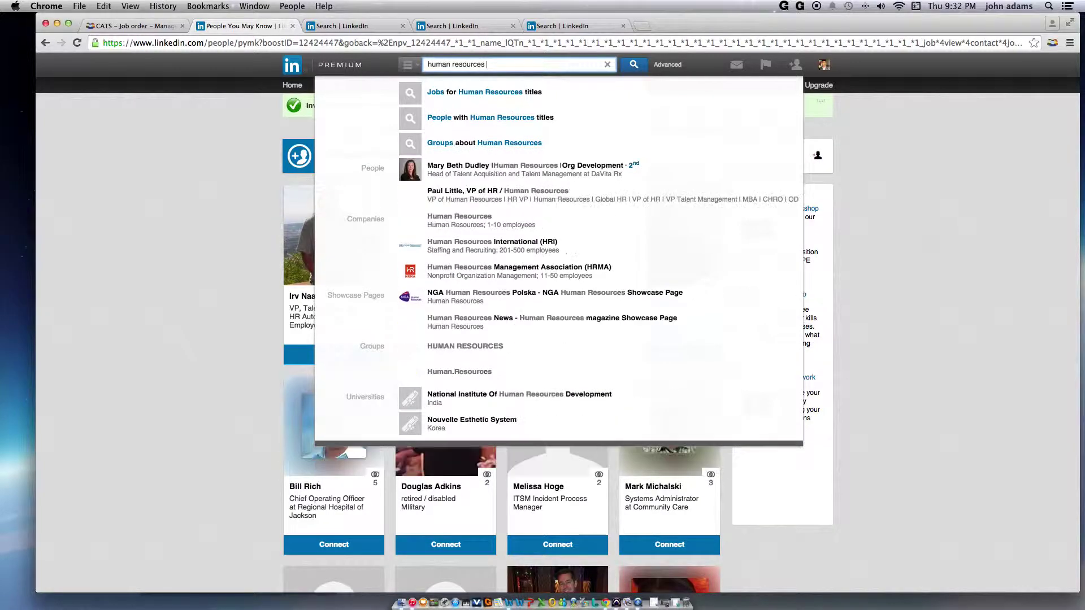
type("hospital for special")
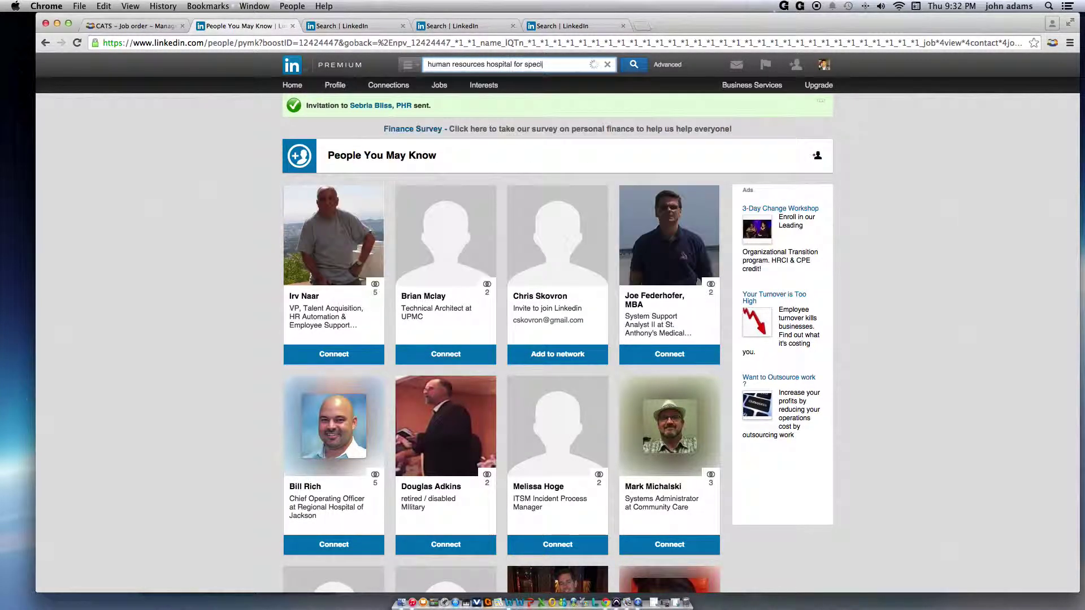
type(" surgery")
key("Return")
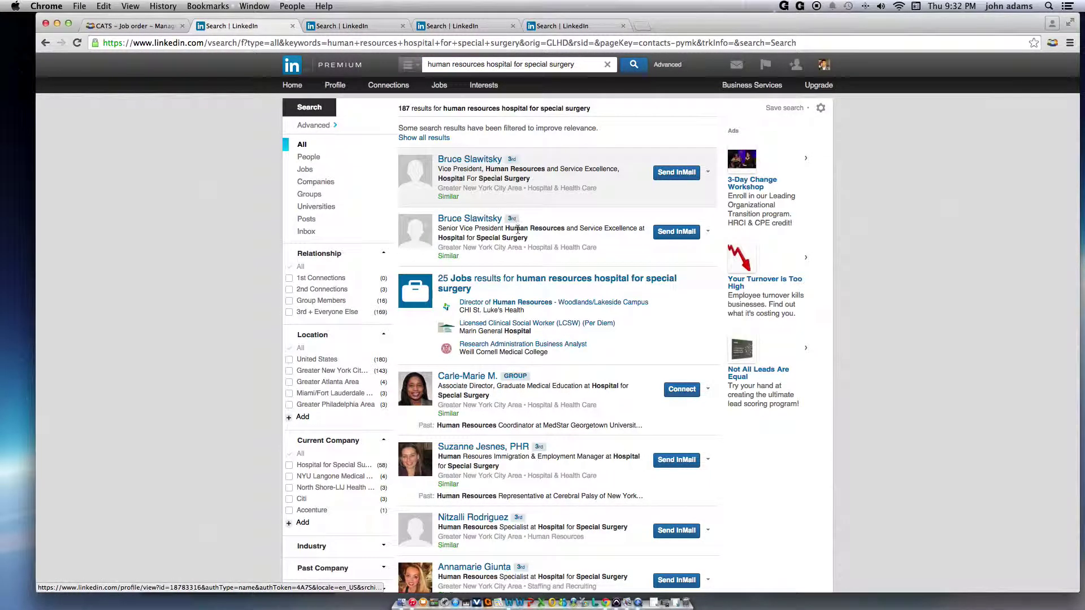
scroll(544, 259, "down", 1)
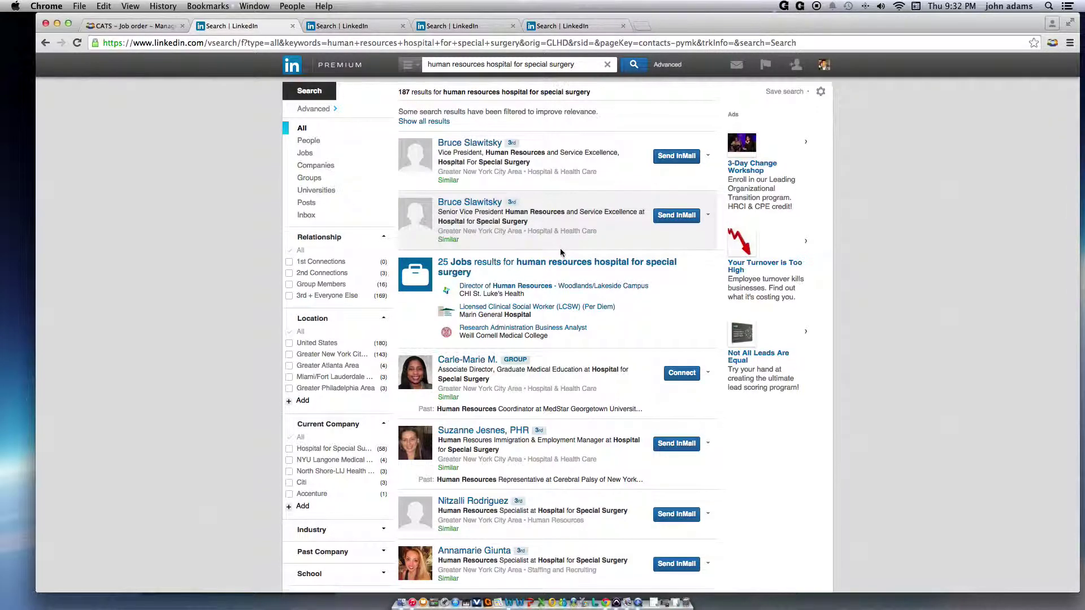
Step: Examine the Hospital for Special Surgery people results for an HR business partner or recruiter to add as a contact
scroll(561, 253, "down", 3)
scroll(561, 253, "down", 5)
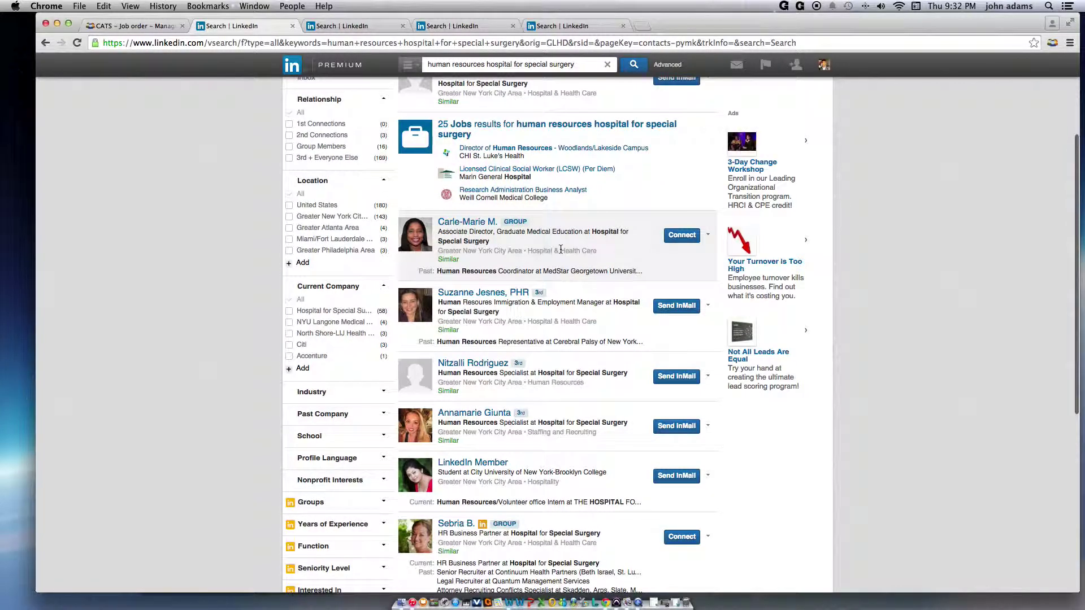
scroll(561, 250, "down", 2)
scroll(561, 253, "down", 3)
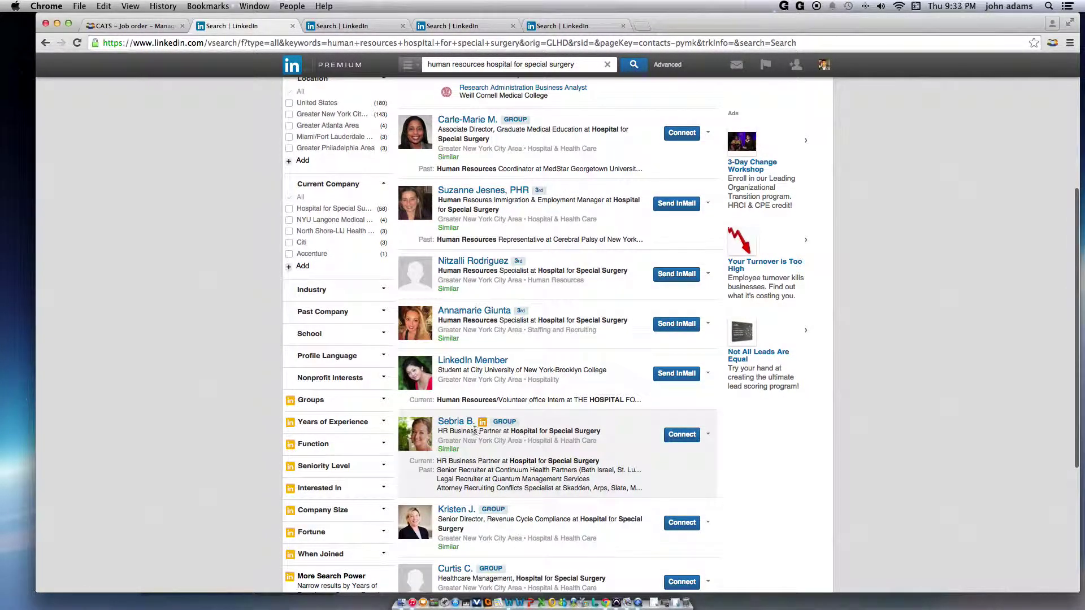
scroll(579, 458, "up", 1)
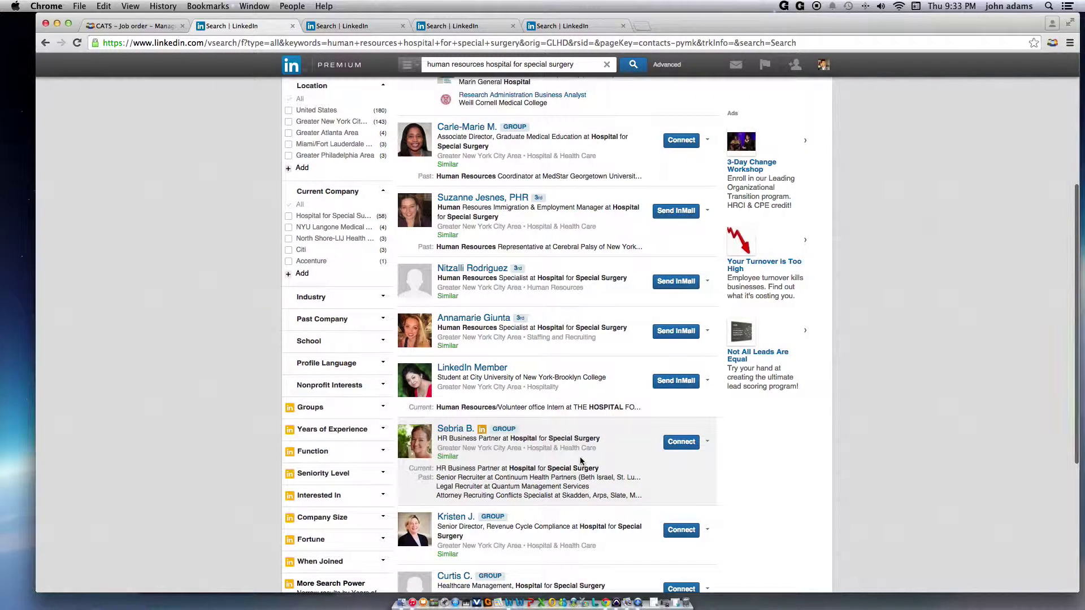
scroll(491, 410, "up", 1)
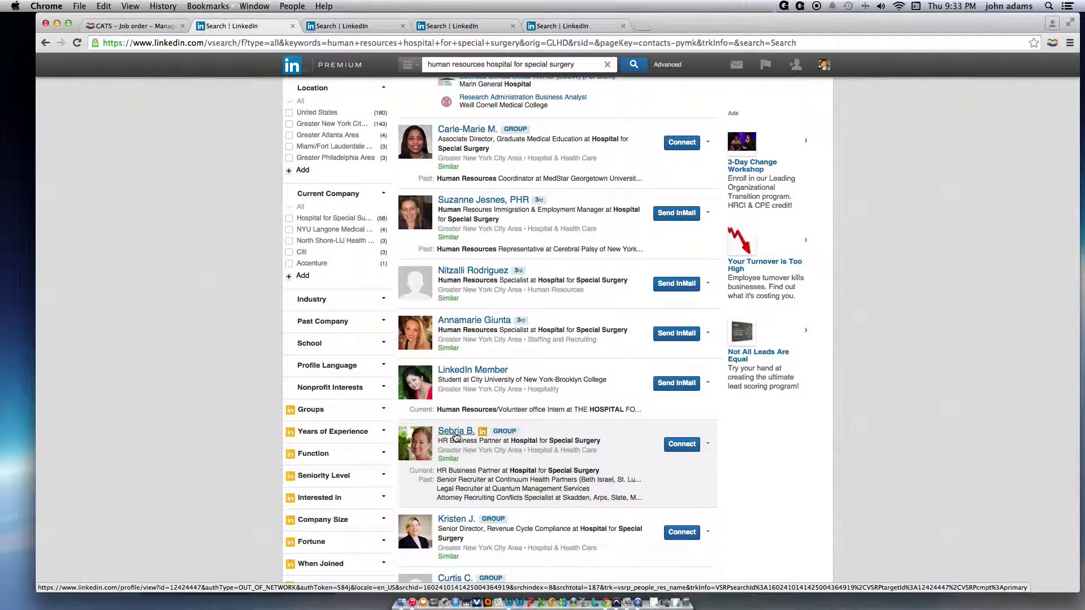
scroll(455, 435, "up", 1)
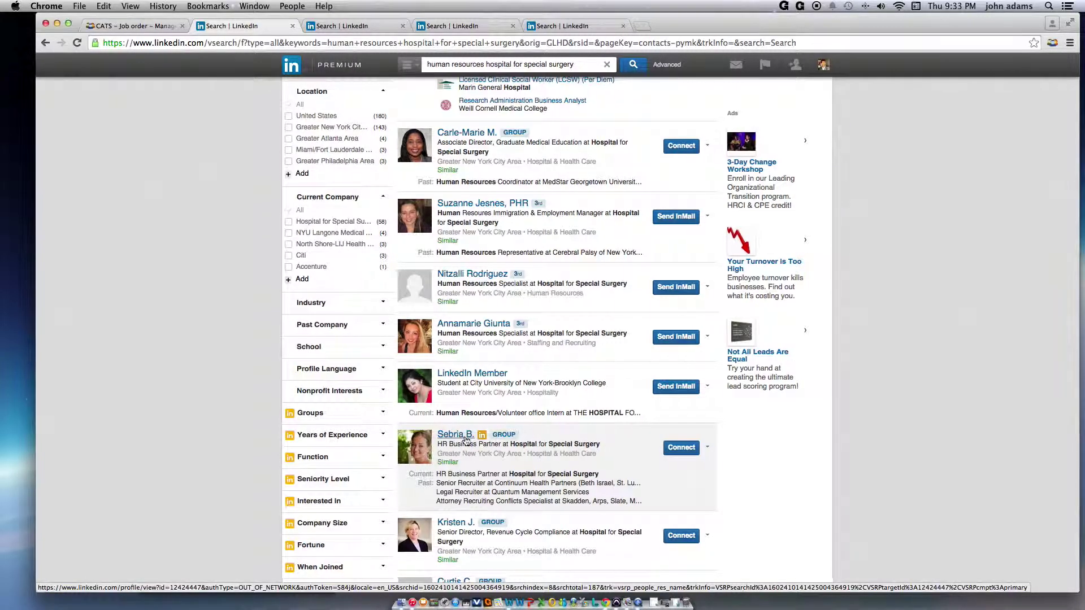
Step: Switch to CATS and view the Hospital for Special Surgery company record linked from the job order, then return to LinkedIn
left_click(122, 29)
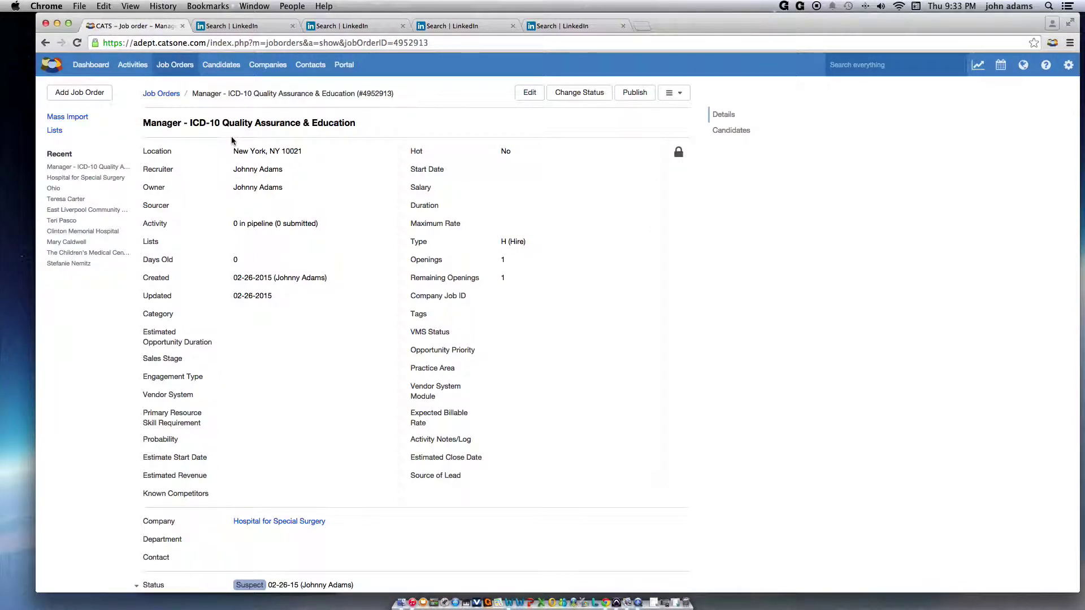
left_click(289, 521)
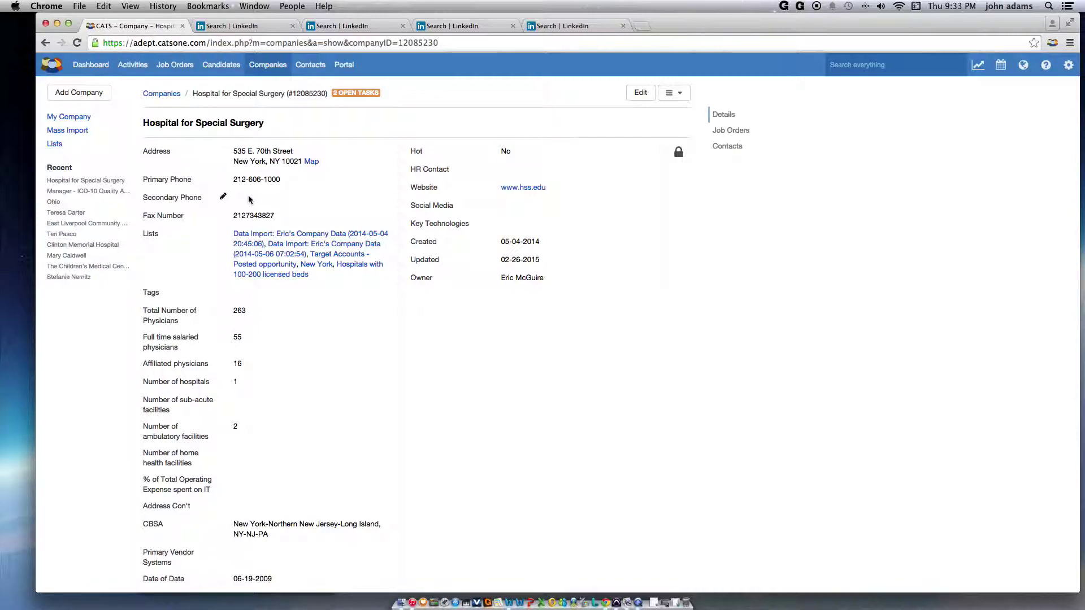
left_click(243, 24)
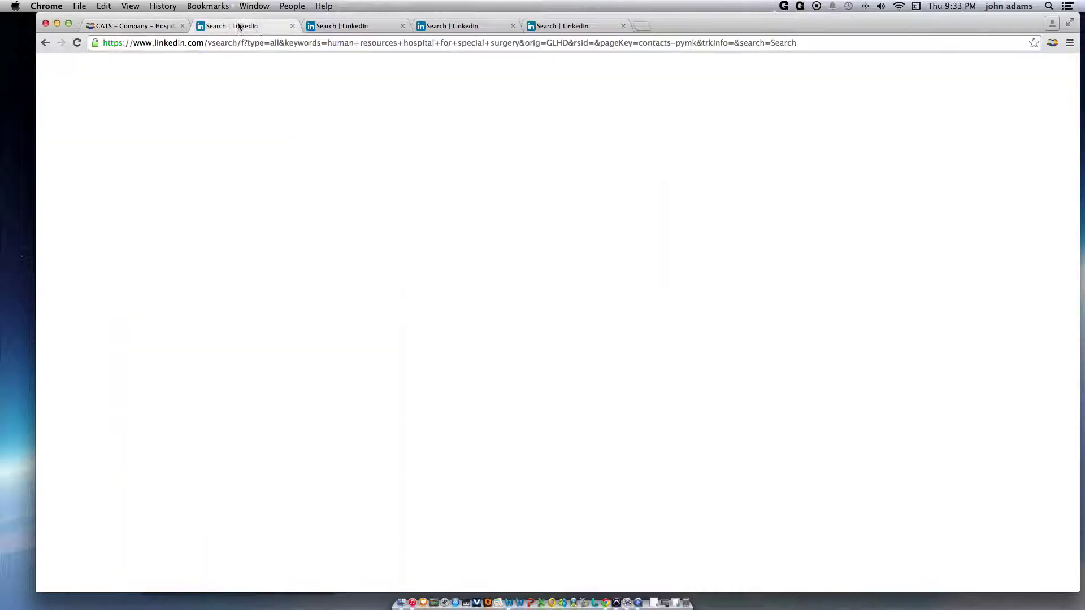
left_click(155, 28)
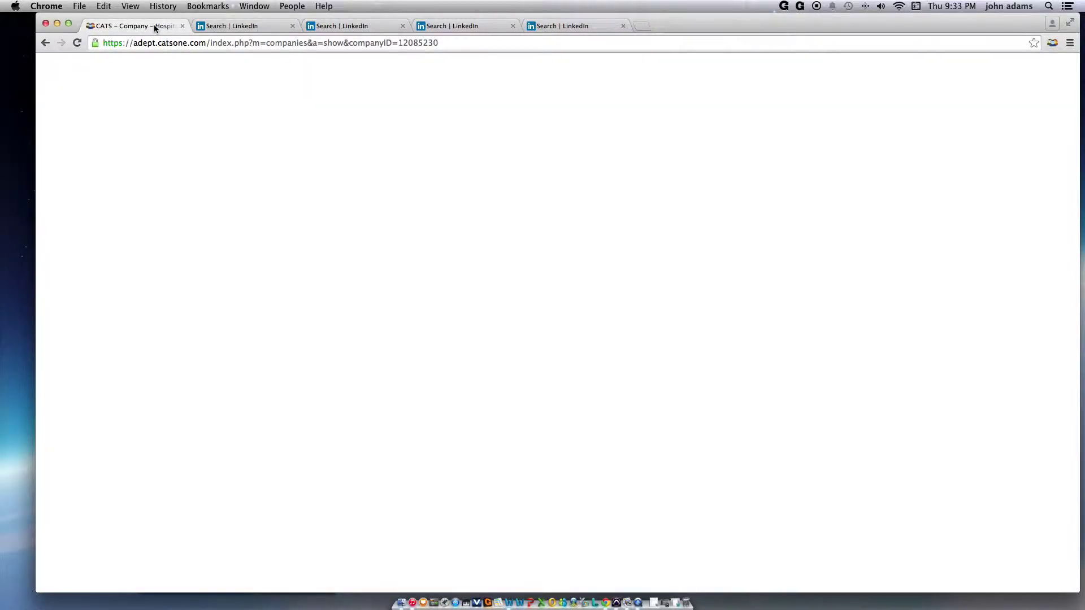
left_click(271, 26)
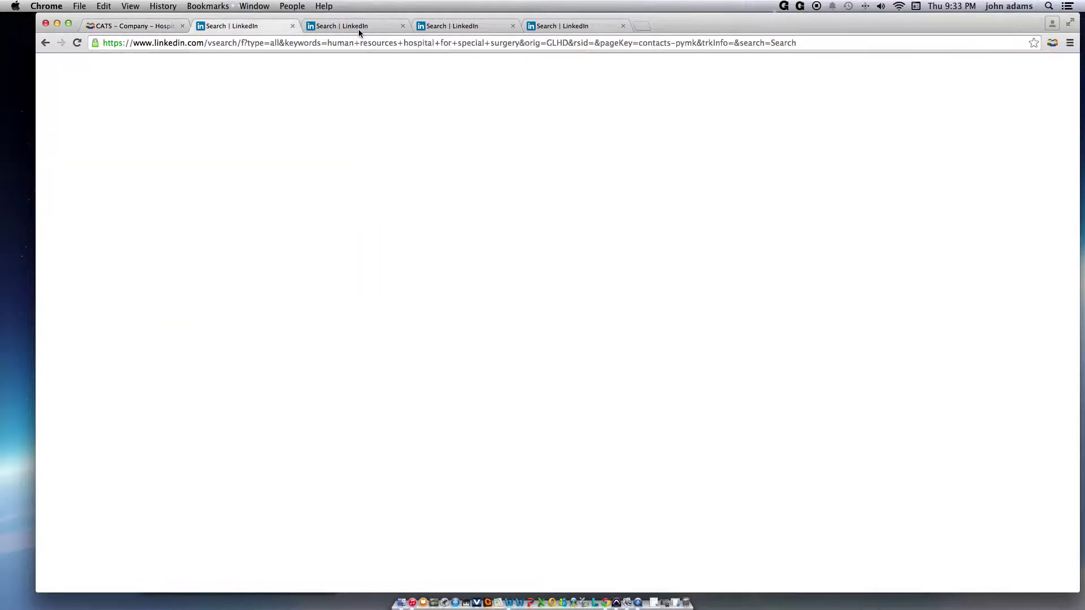
Step: Narrow the LinkedIn "lean consultant" job results to the past 7 days by removing the 8-14 days ago date range
left_click(352, 26)
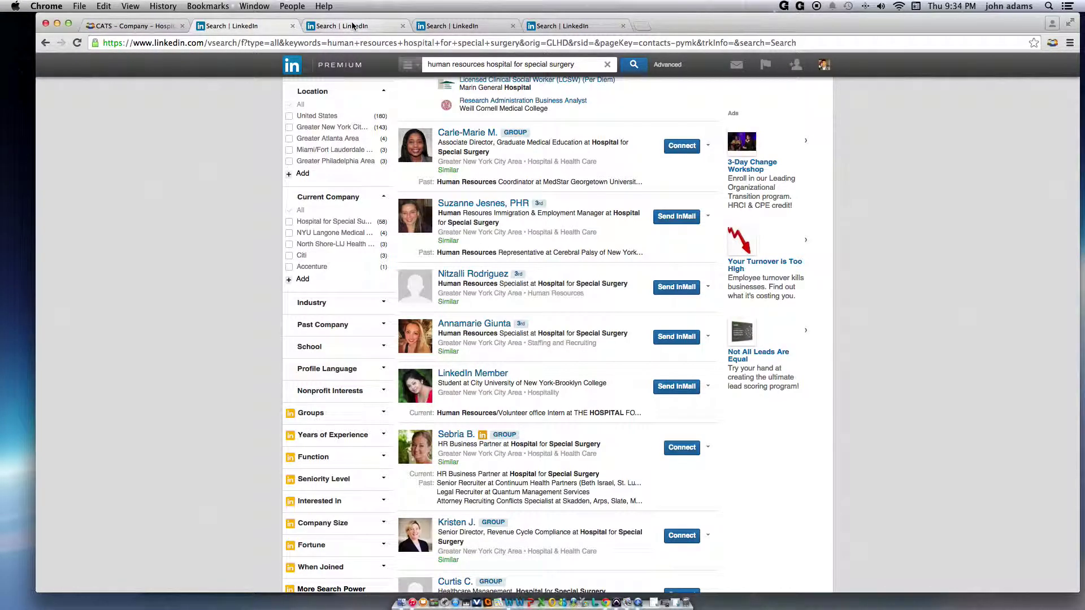
left_click(352, 26)
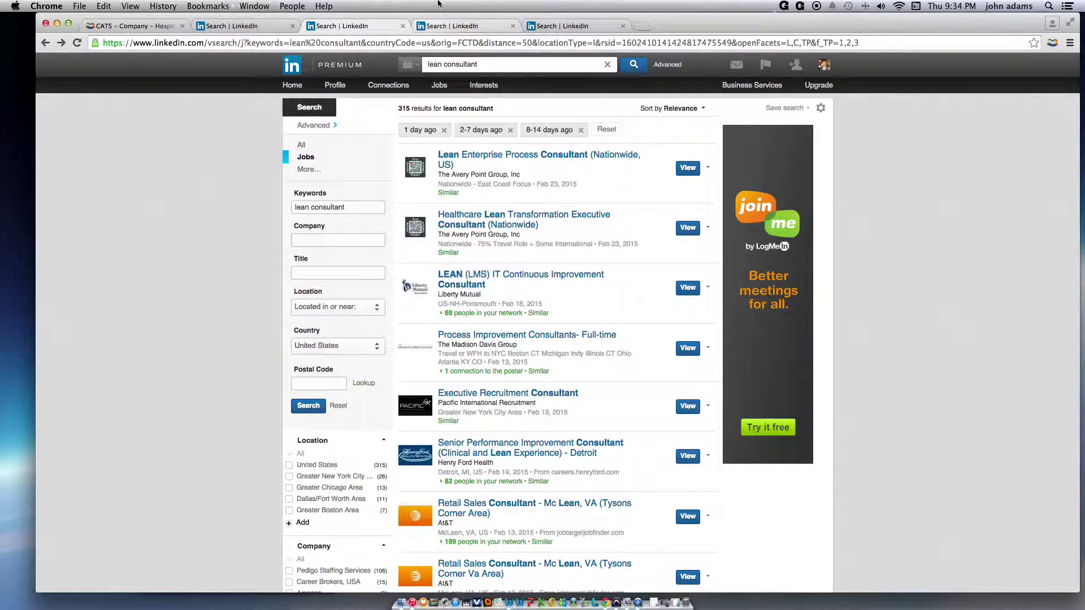
scroll(366, 272, "down", 5)
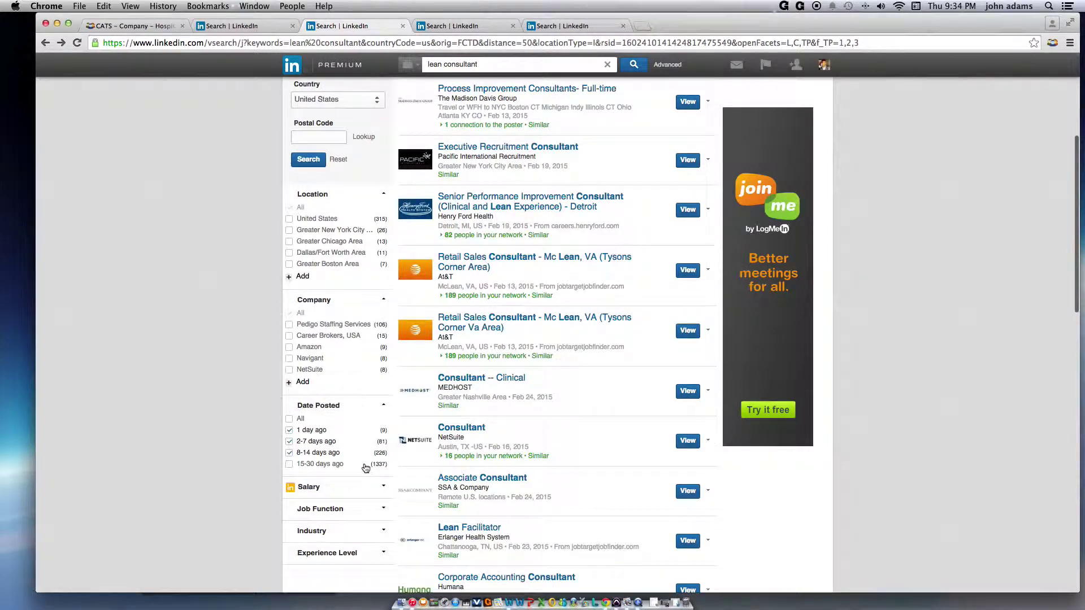
left_click(289, 452)
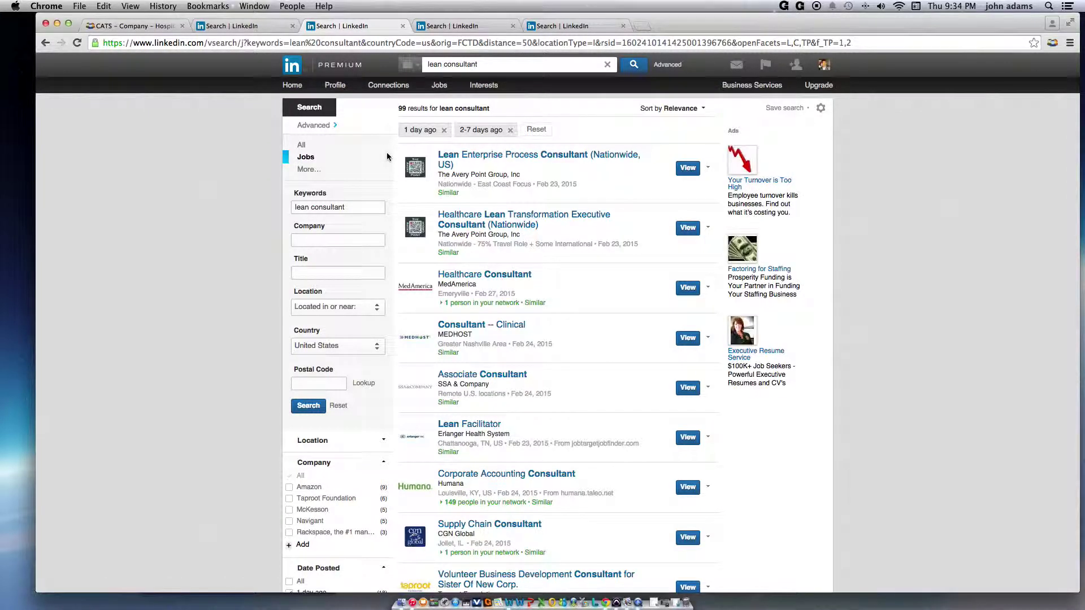
Step: Limit the "revenue cycle manager" job results to postings from 1 day ago by removing the 2-7 days ago range
key("ctrl+Tab")
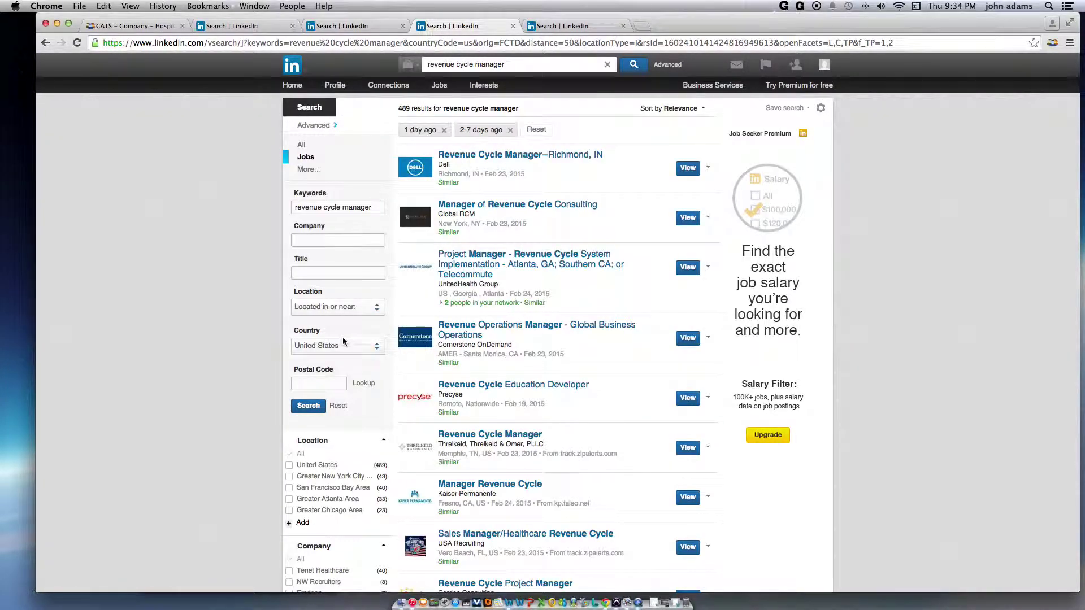
scroll(342, 337, "down", 6)
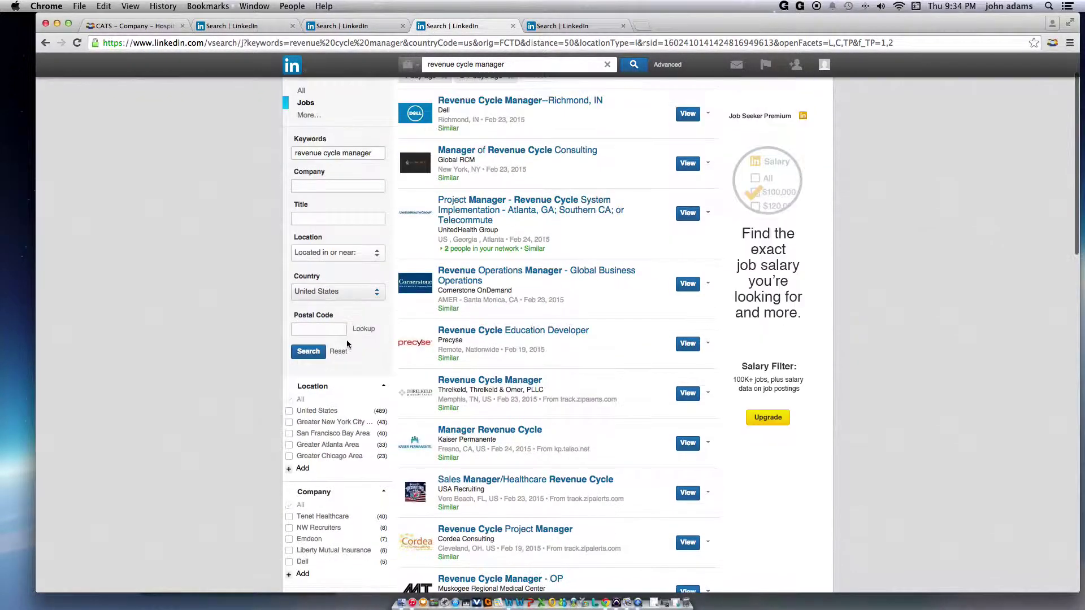
left_click(299, 351)
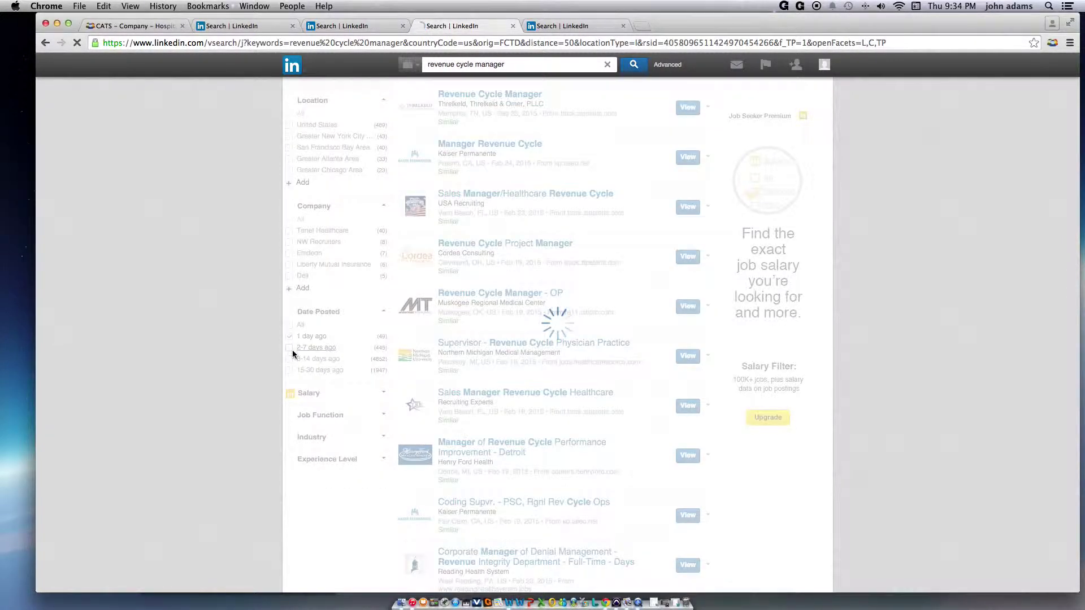
Step: Limit the "Systems Analyst-Epic/Ambulatory" job results to postings from 1 day ago
left_click(563, 26)
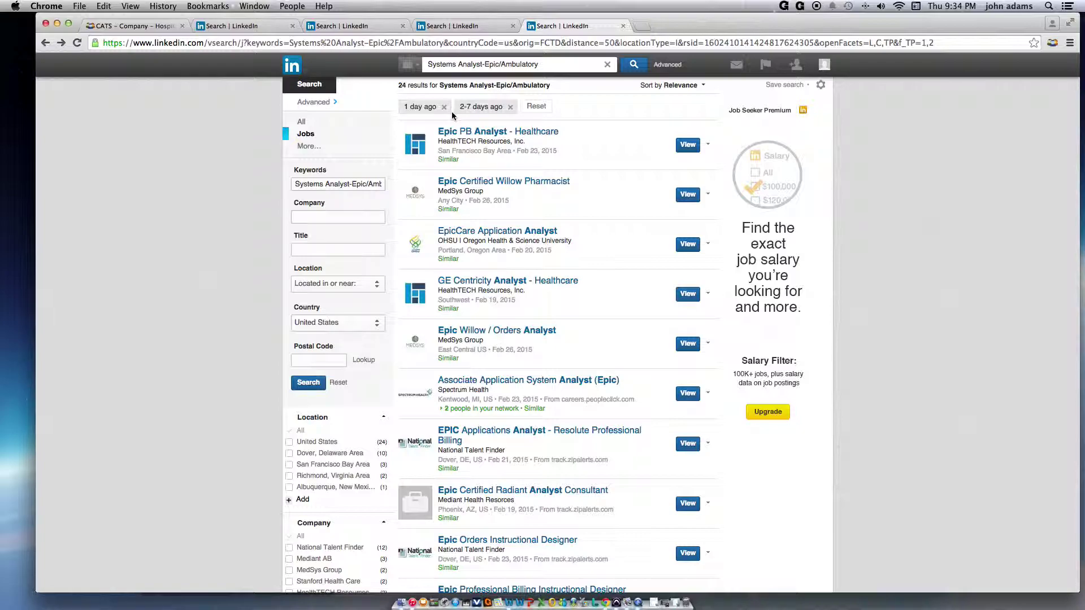
scroll(348, 413, "down", 1)
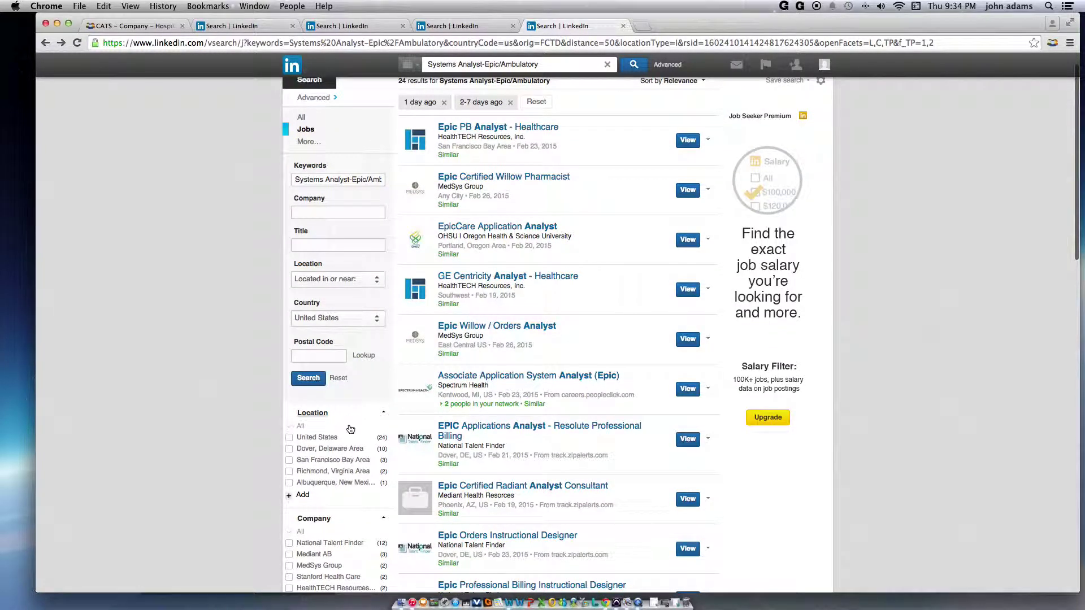
scroll(353, 467, "down", 5)
left_click(289, 366)
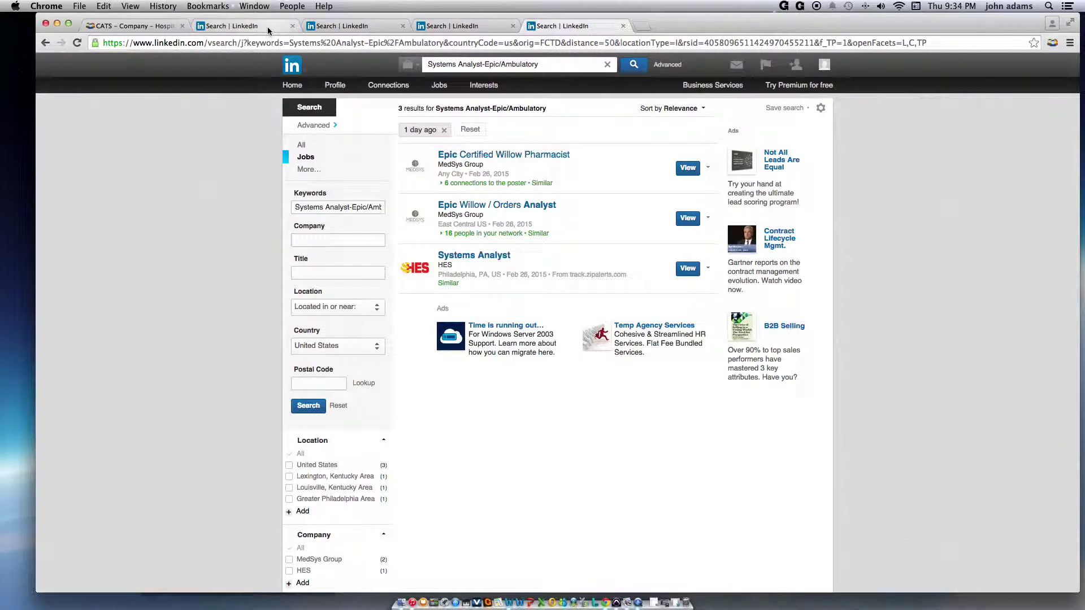
Step: From the Lean Facilitator posting, look up "erlanger" in CATS and review the job orders and contacts of the Erlanger Health System record without a location
left_click(339, 26)
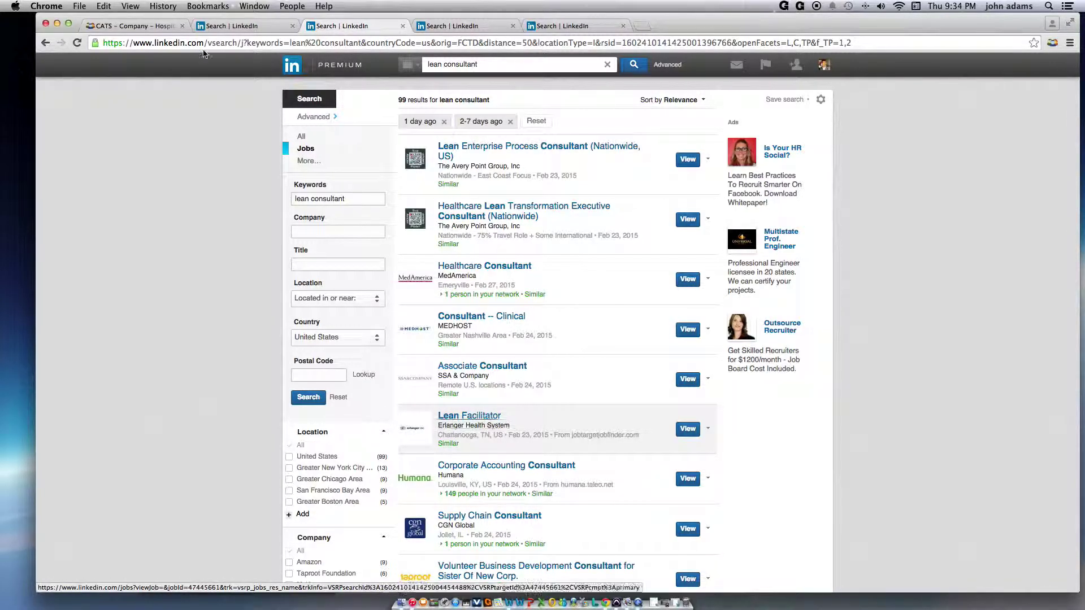
left_click(123, 26)
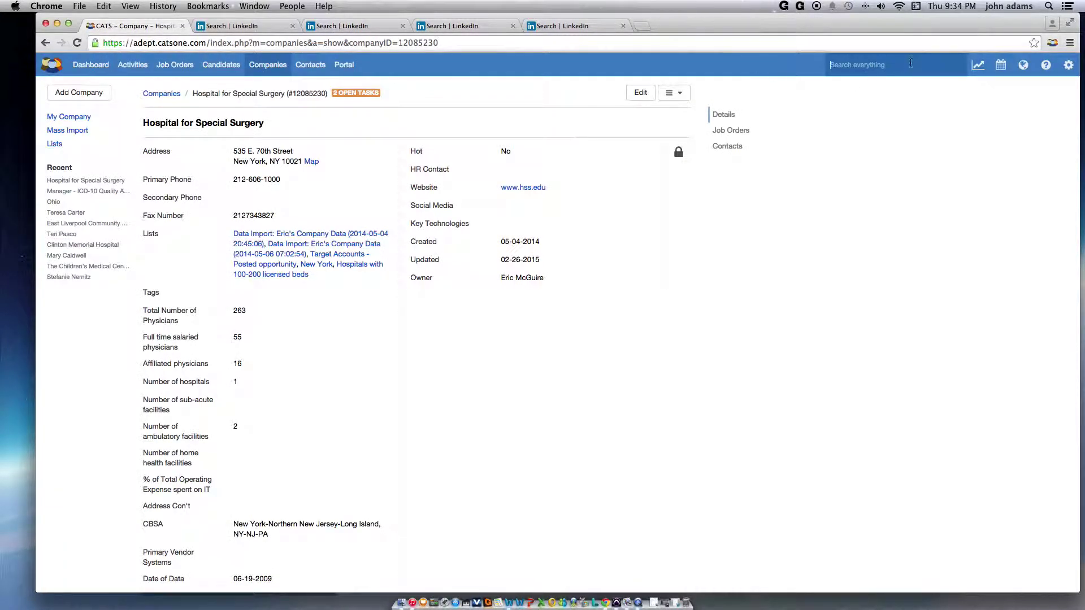
left_click(910, 63)
type("erlanger")
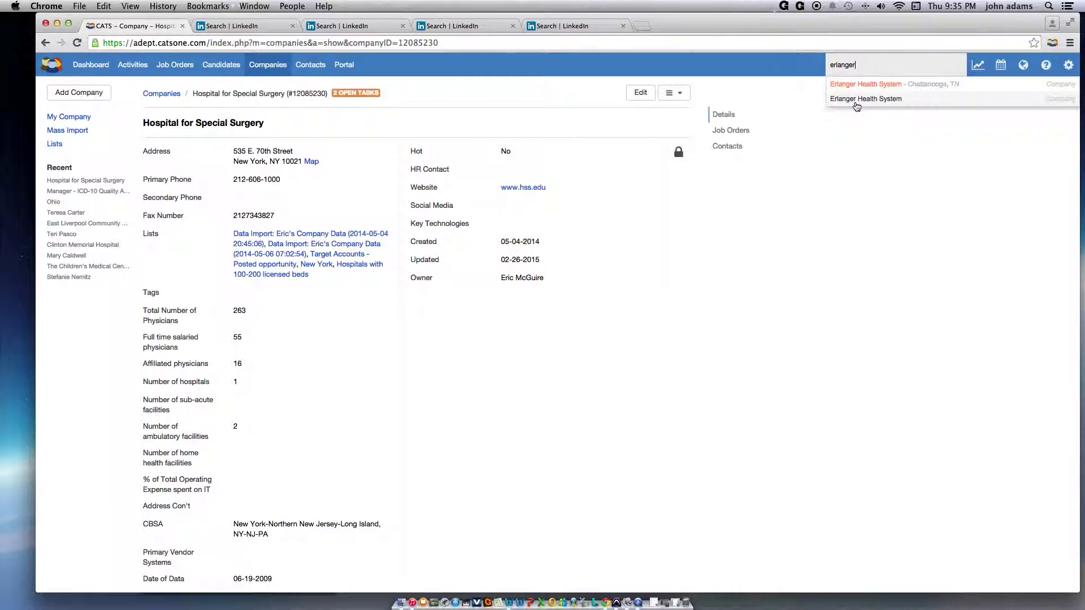
left_click(858, 101)
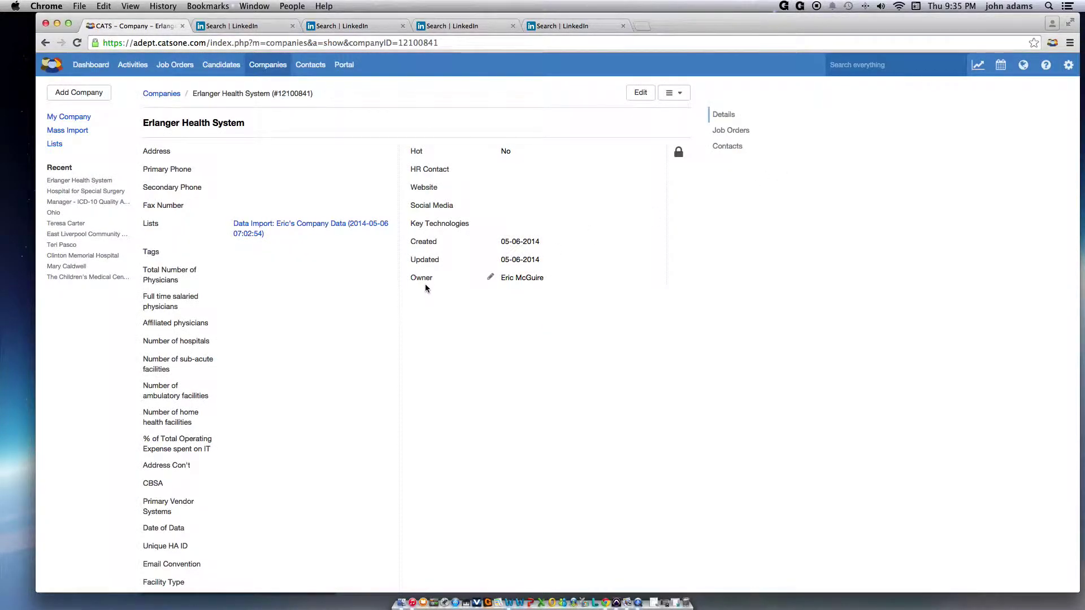
scroll(425, 284, "down", 10)
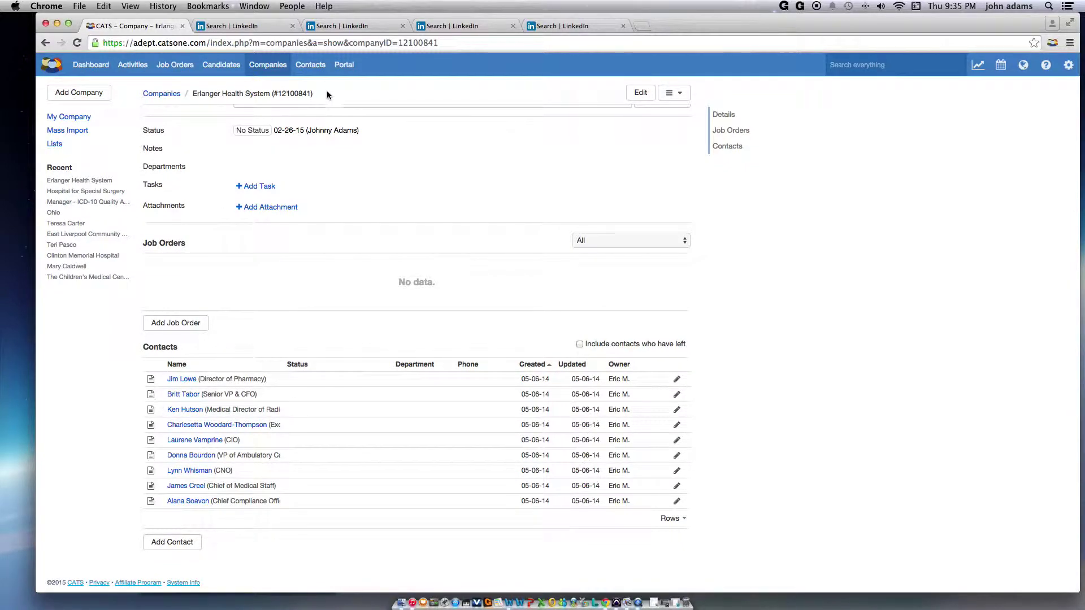
scroll(267, 67, "up", 1)
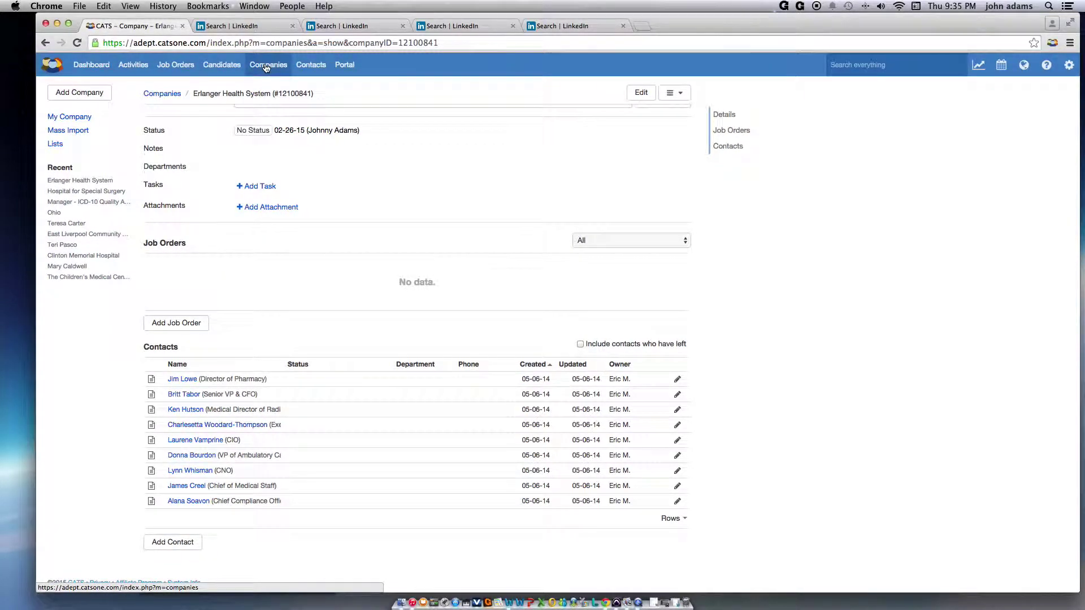
scroll(266, 67, "up", 1)
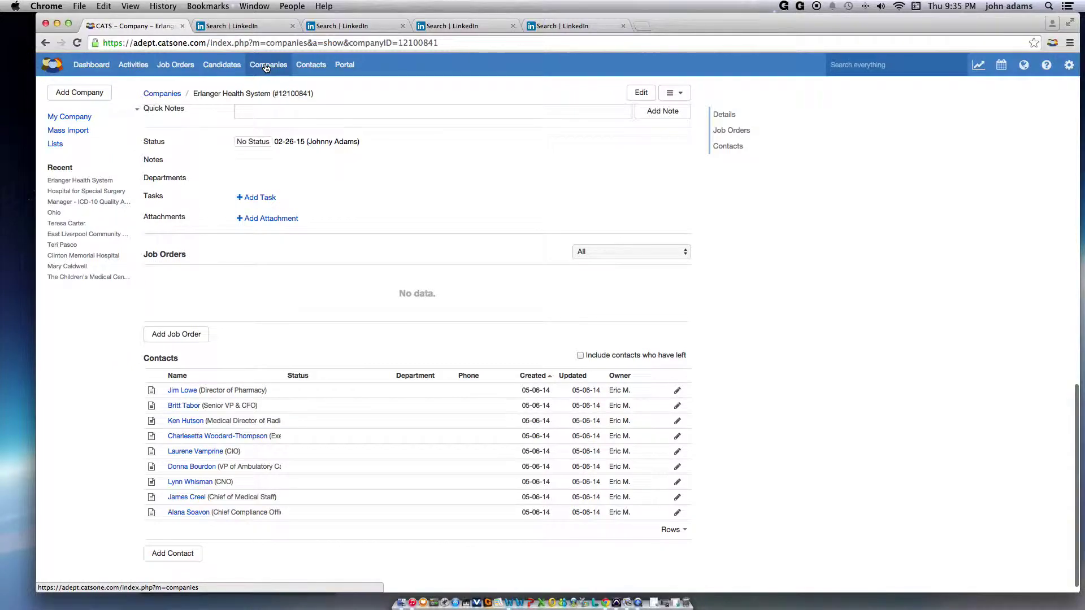
Step: Open the full companies list in CATS and clear its Licensed Beds filter
left_click(267, 67)
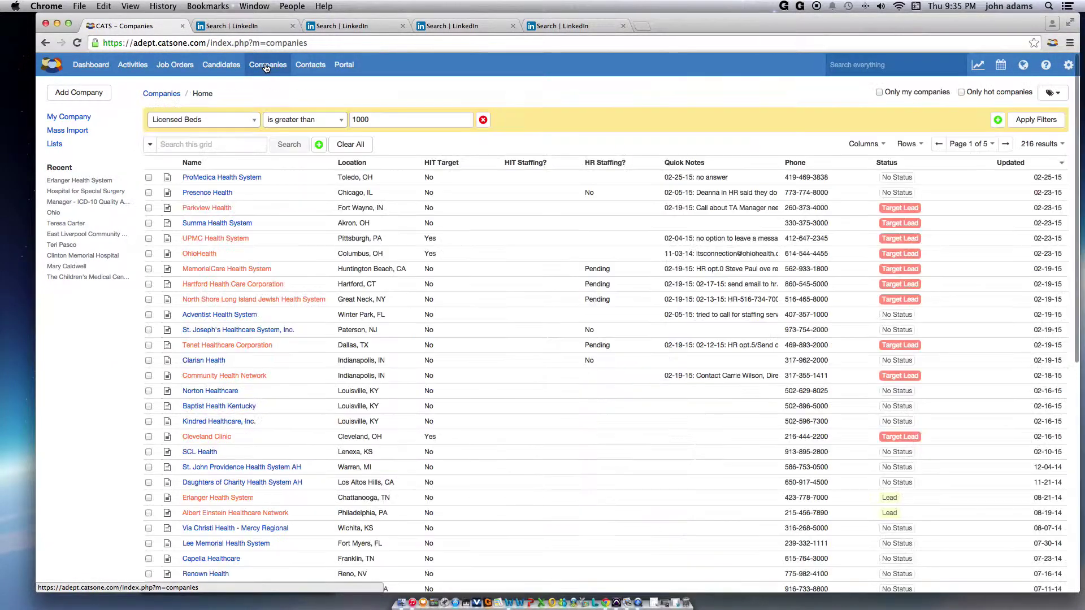
left_click(483, 121)
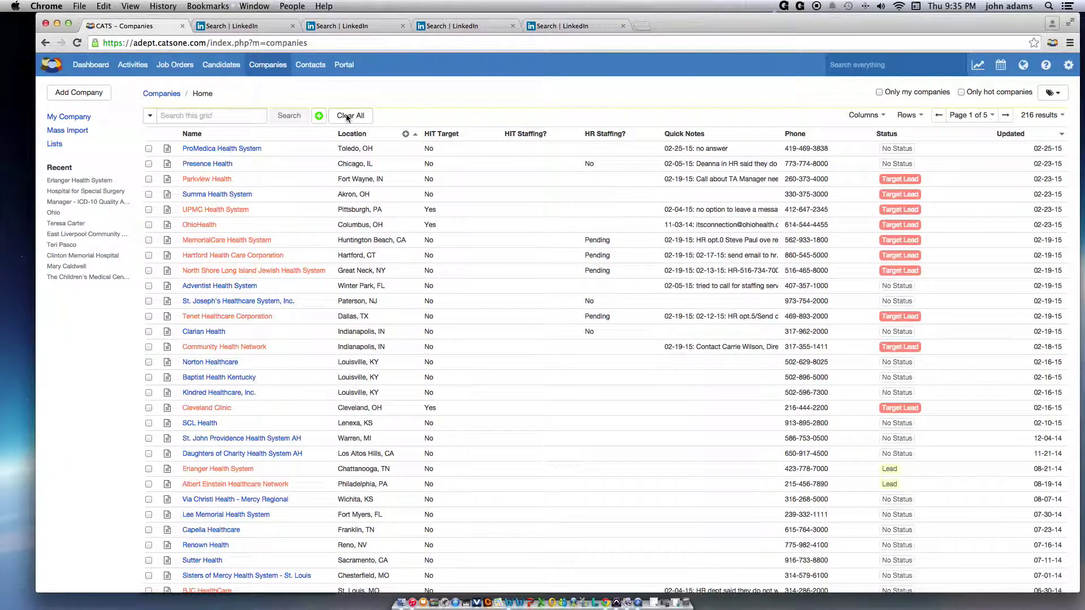
left_click(346, 116)
Step: Search the companies list for "erlanger health system"
left_click(194, 116)
type("erlanger")
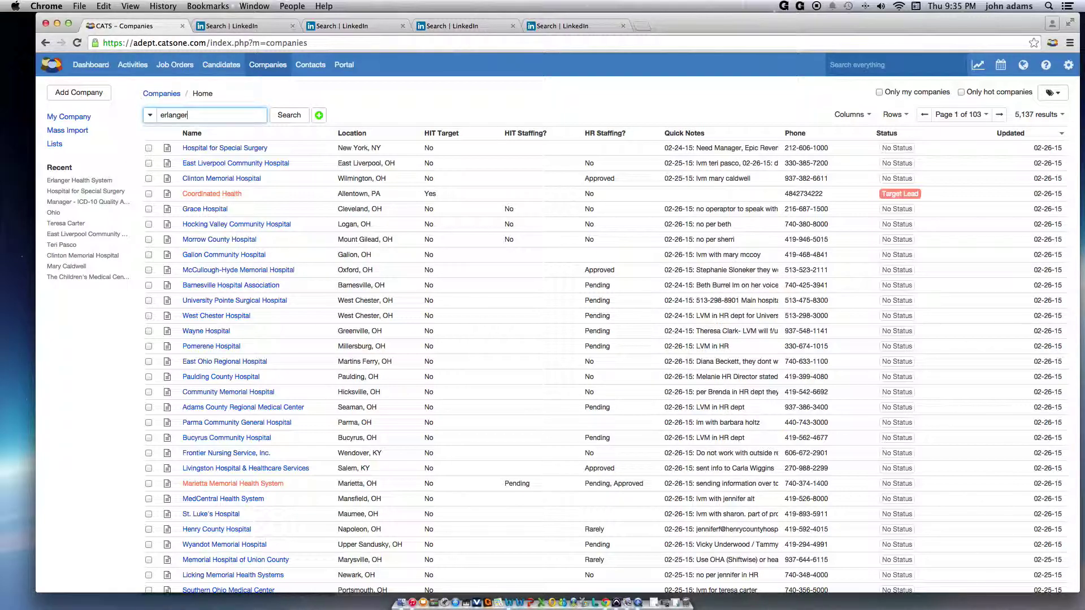
type("health system")
key("Return")
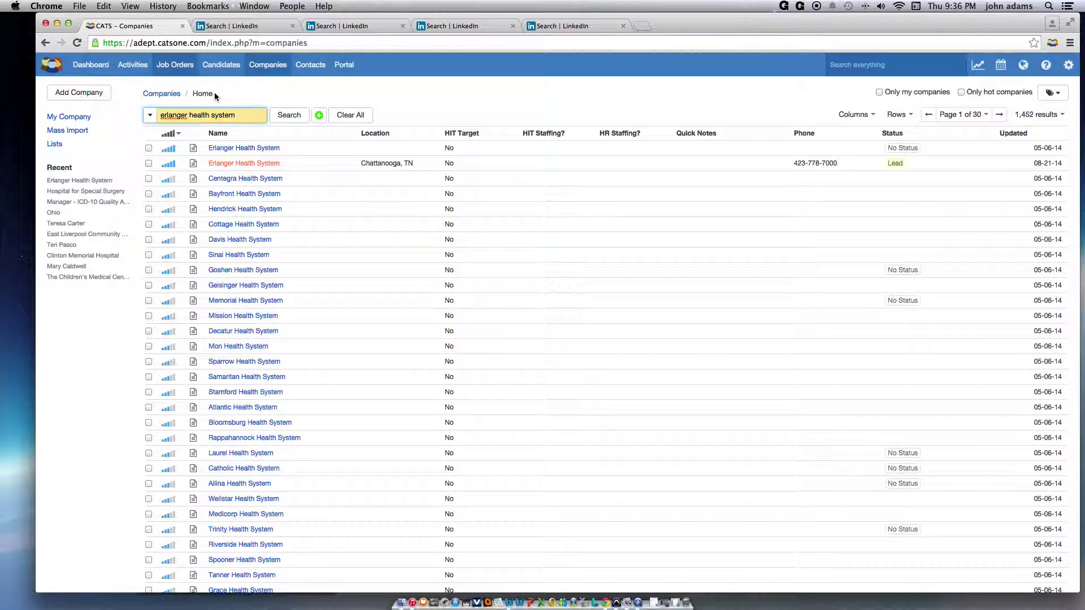
Step: Shorten the companies list search to "erlanger" and run it again
key("shift+alt+Left")
key("shift+alt+Left")
key("shift+alt+Left")
key("Right")
key("shift+alt+Left")
key("shift+alt+Left")
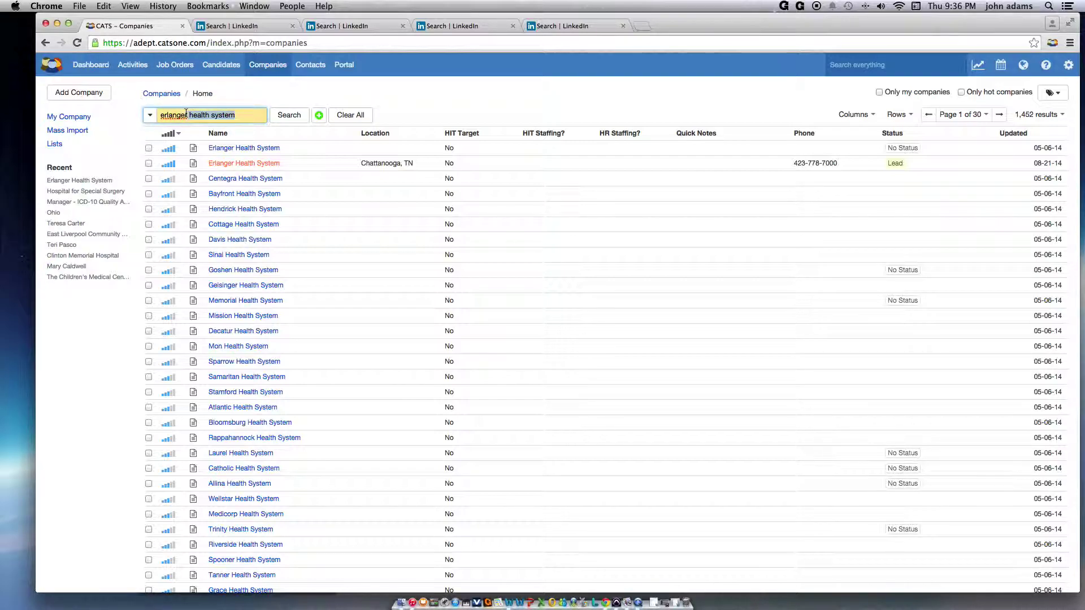
key("BackSpace")
key("BackSpace")
key("BackSpace")
key("Return")
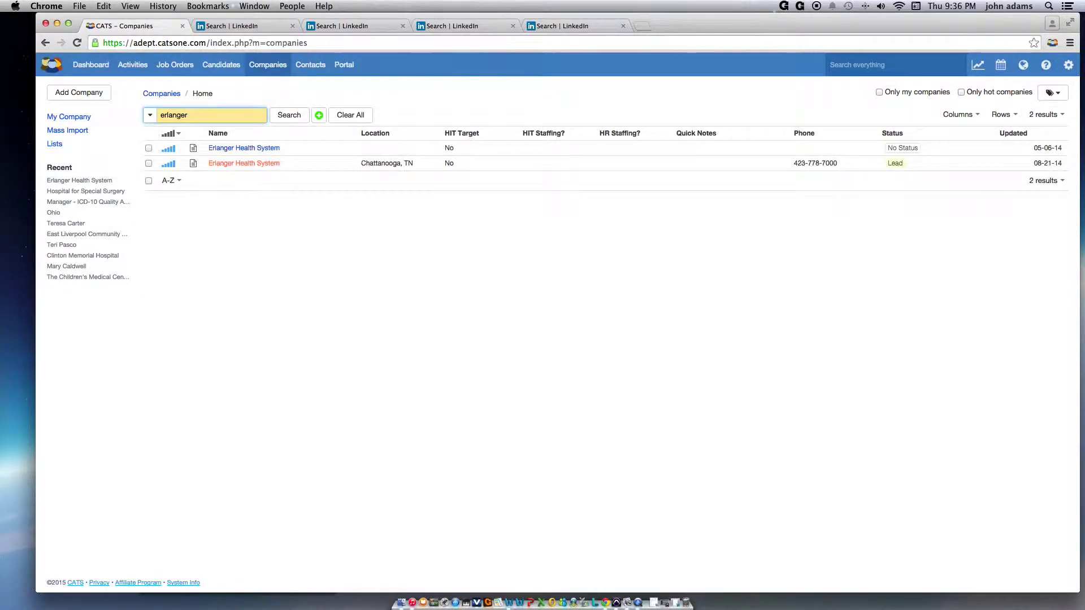
Step: Merge the two Erlanger Health System records with the Chattanooga one taking precedence, and check the merged record's job orders and contacts
left_click(148, 182)
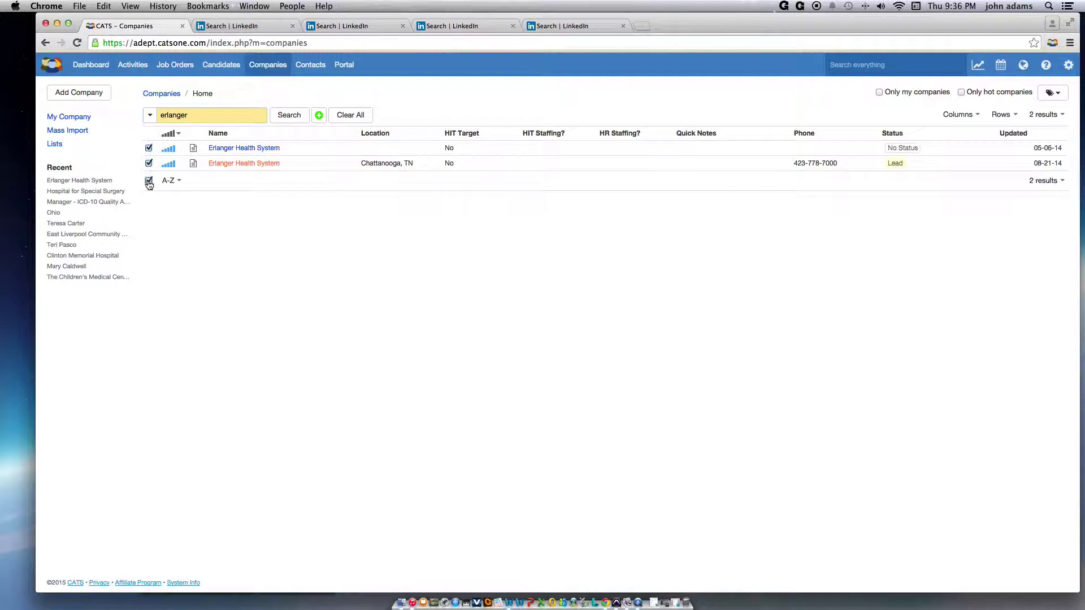
left_click(1045, 115)
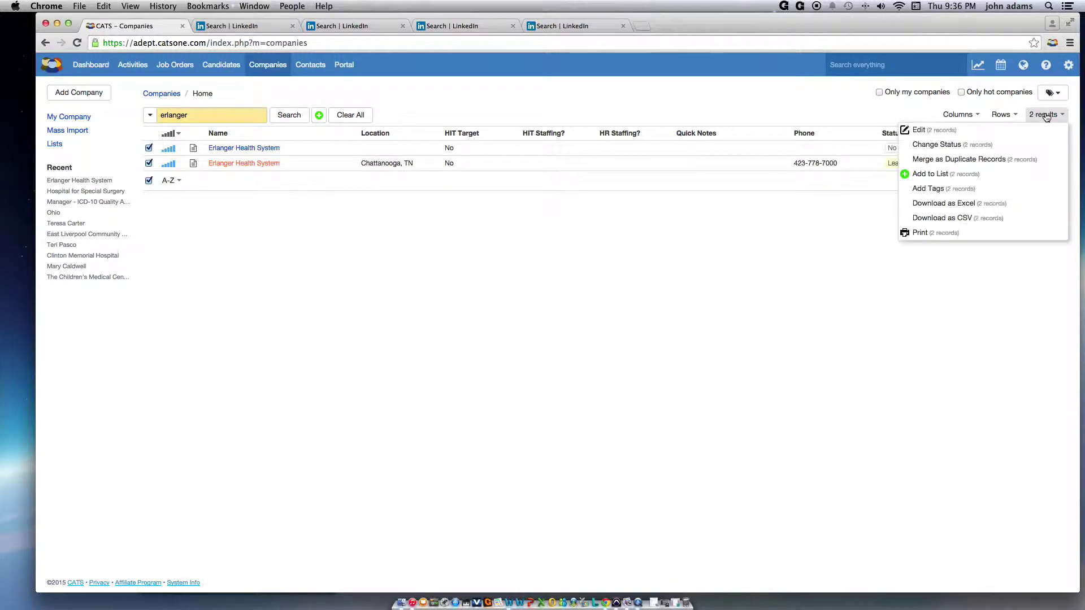
left_click(954, 160)
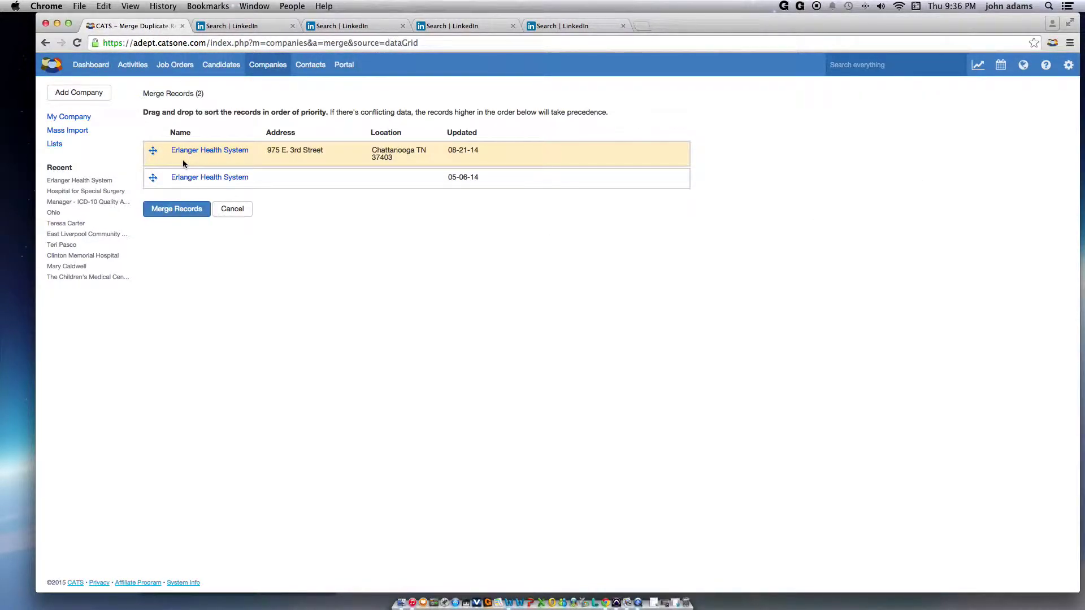
left_click_drag(192, 180, 276, 167)
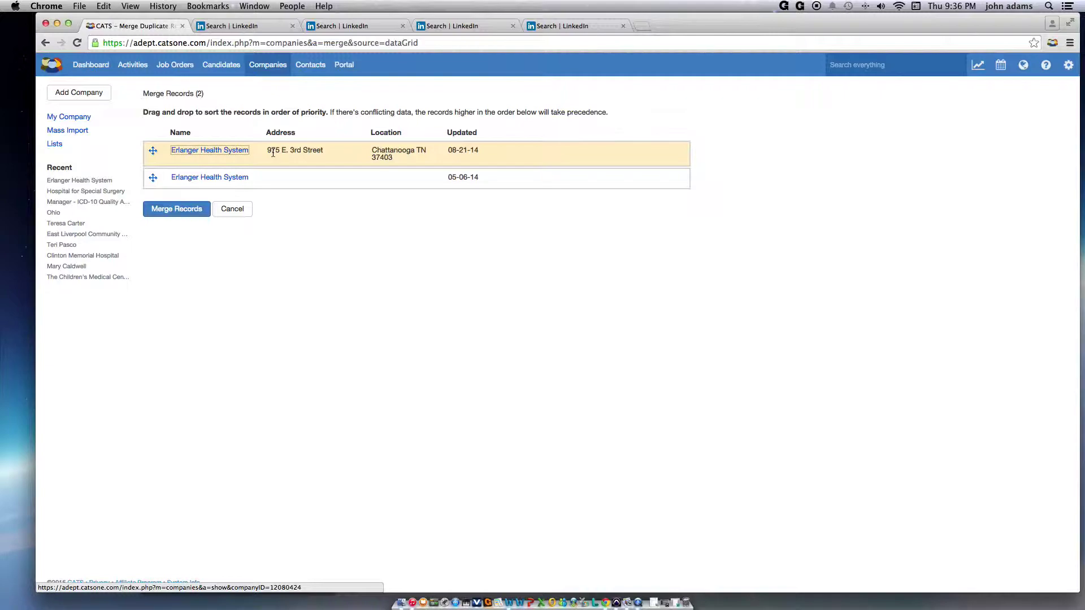
left_click(182, 214)
left_click(178, 210)
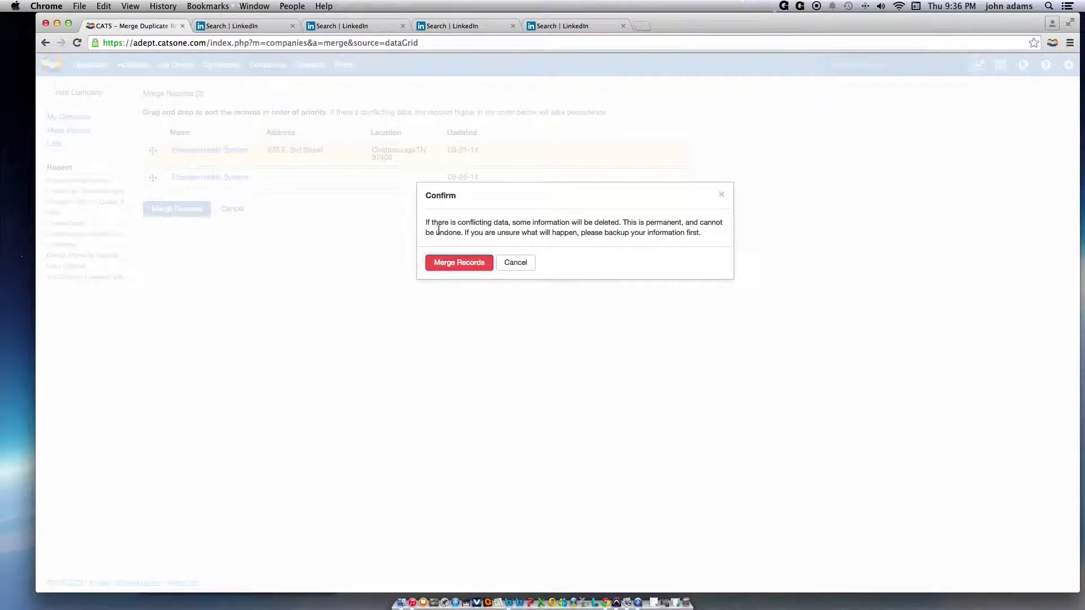
left_click(446, 266)
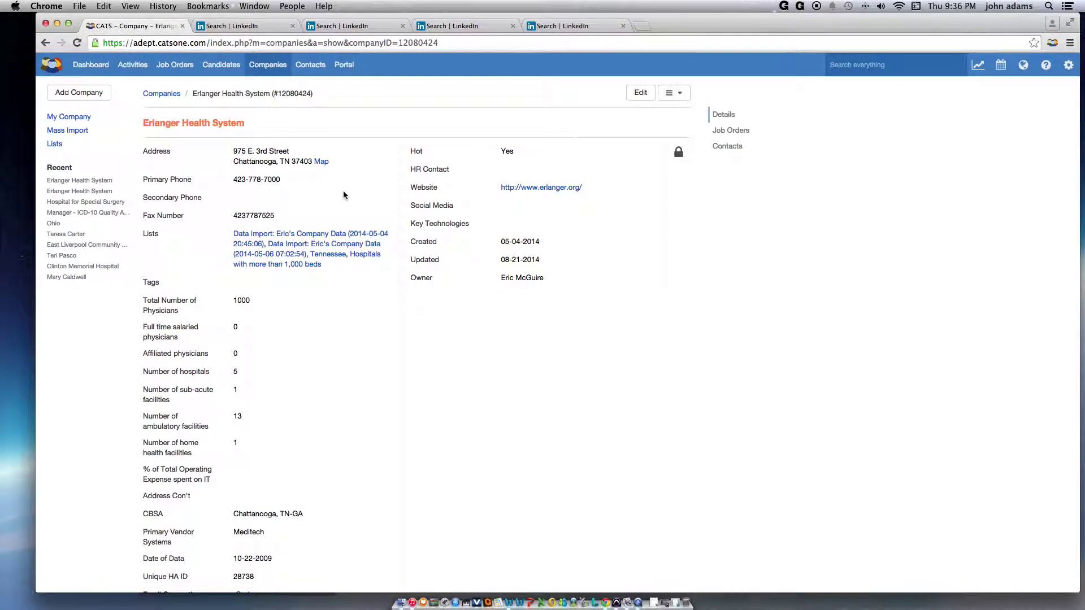
scroll(379, 227, "down", 5)
scroll(378, 227, "down", 12)
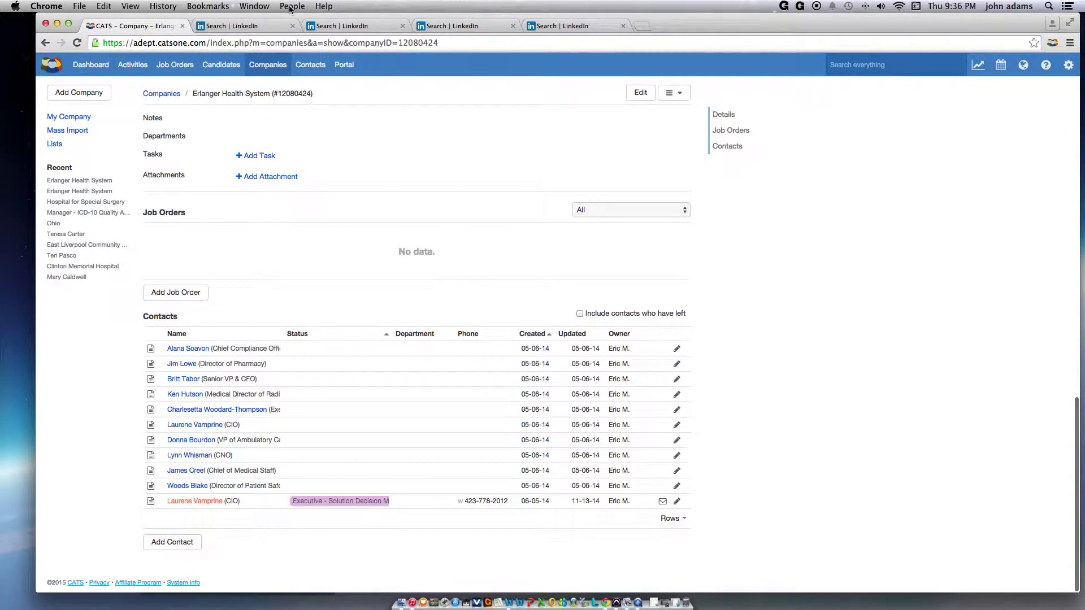
Step: Look through the first page of "lean consultant" job results on LinkedIn for companies to pursue
left_click(358, 23)
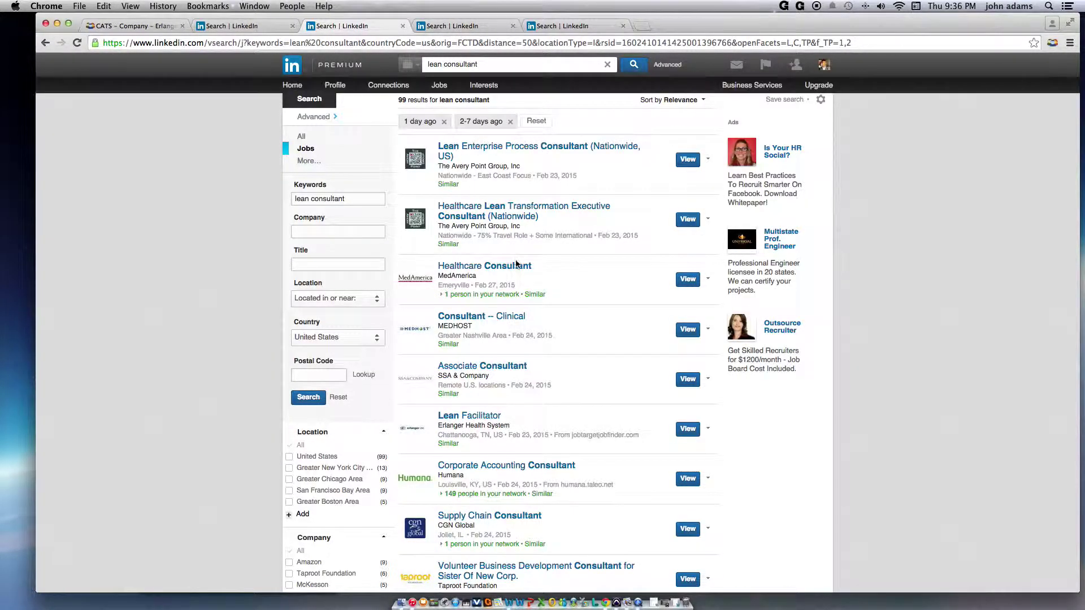
scroll(509, 215, "down", 5)
scroll(520, 269, "down", 4)
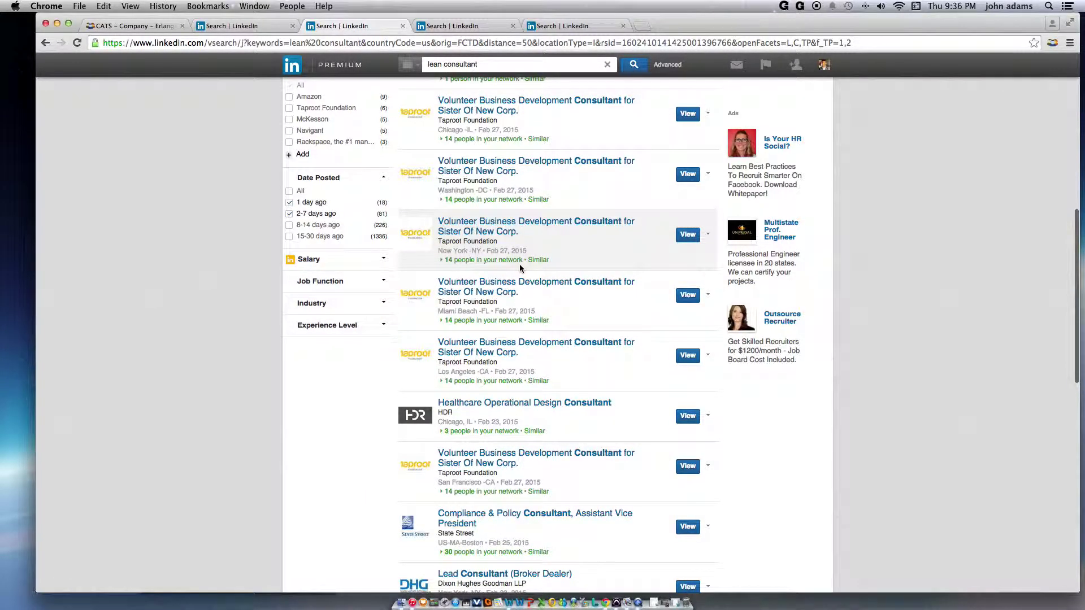
scroll(519, 263, "down", 3)
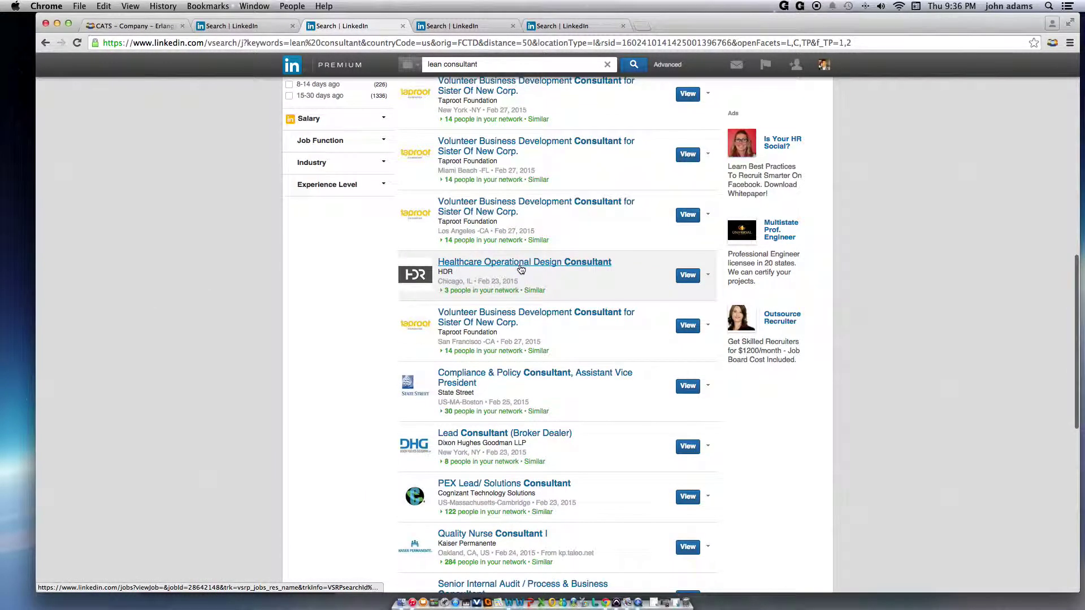
scroll(521, 269, "down", 5)
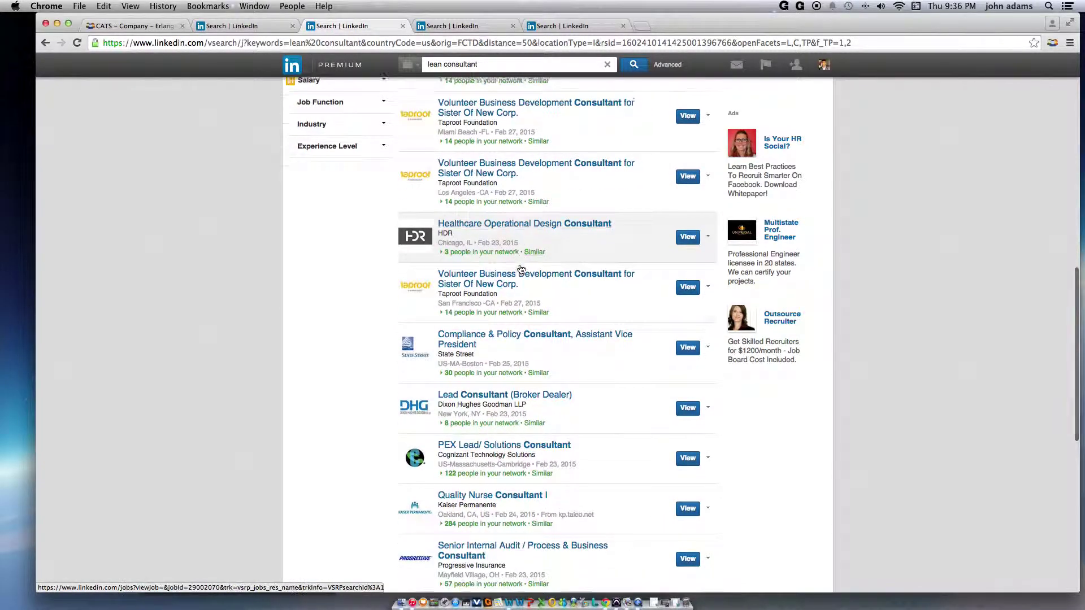
scroll(519, 265, "down", 4)
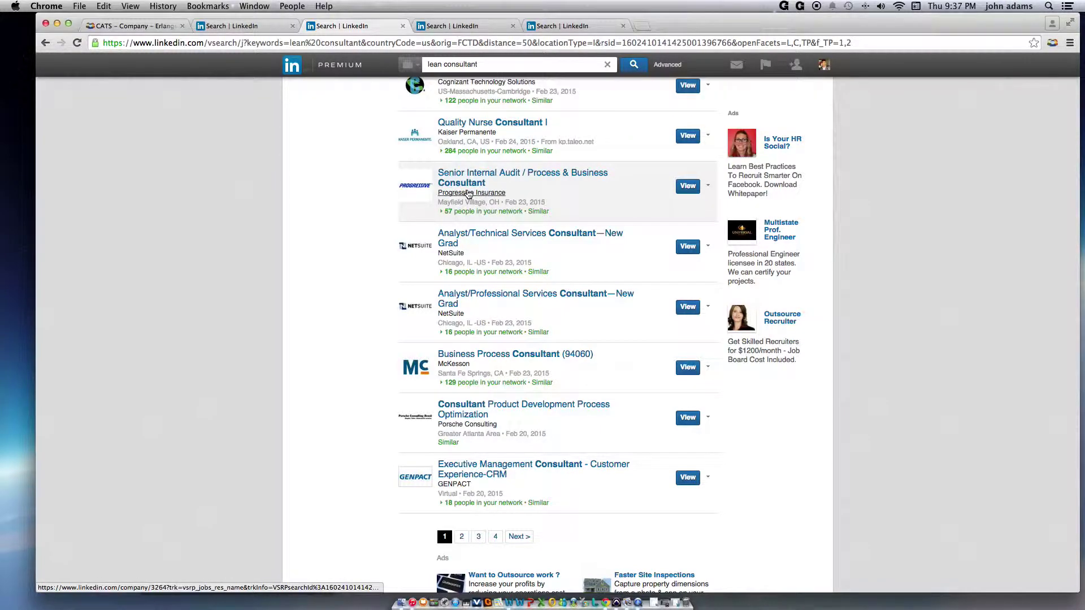
scroll(460, 226, "down", 1)
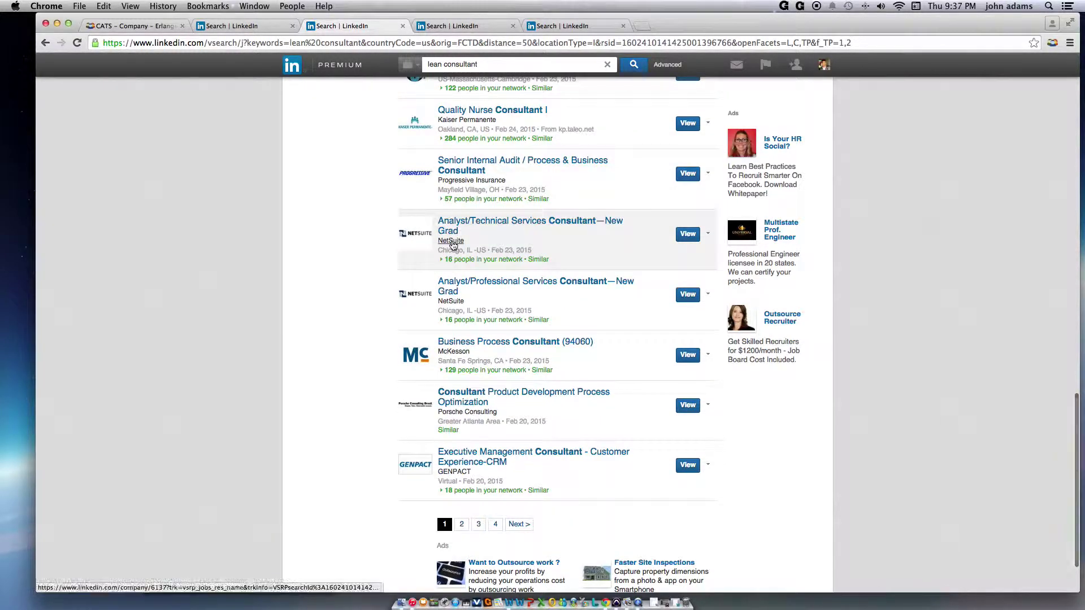
Step: Open NetSuite's LinkedIn company page from its technical services consultant posting and expand the full company description
left_click(452, 244)
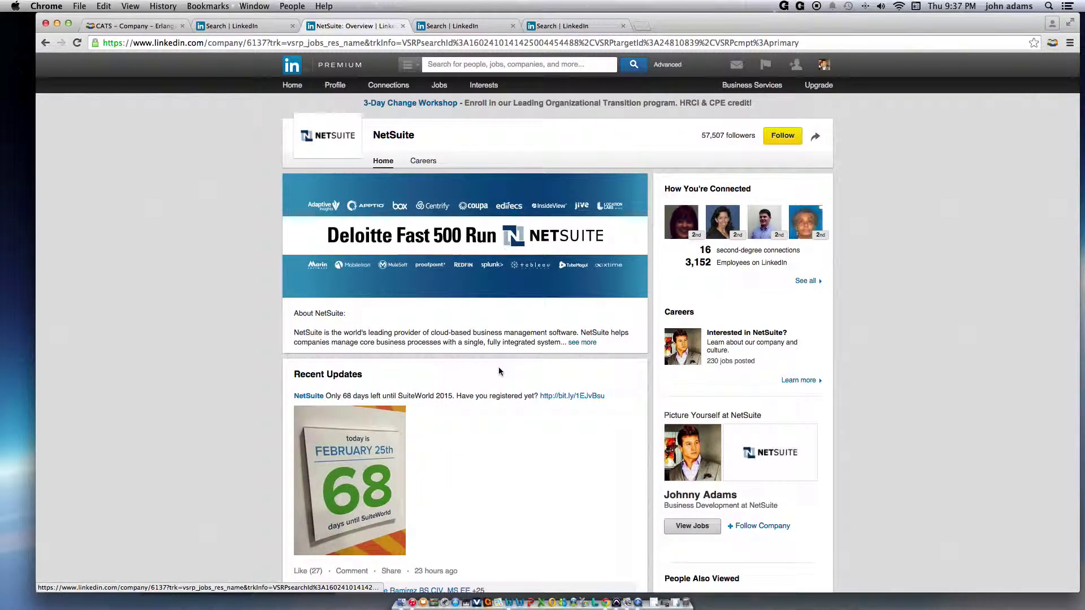
scroll(481, 388, "down", 5)
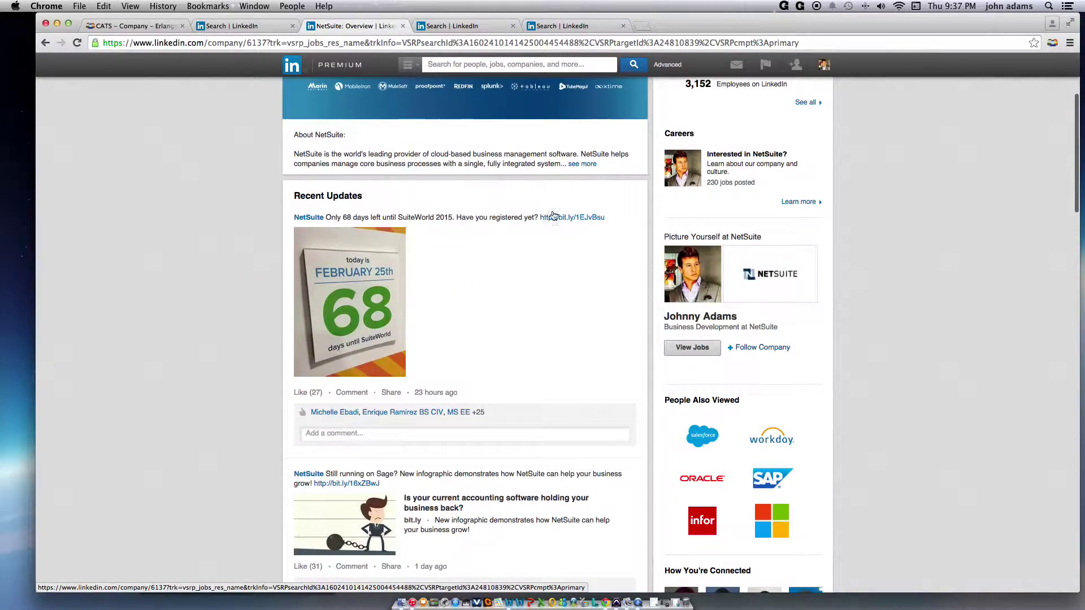
left_click(583, 164)
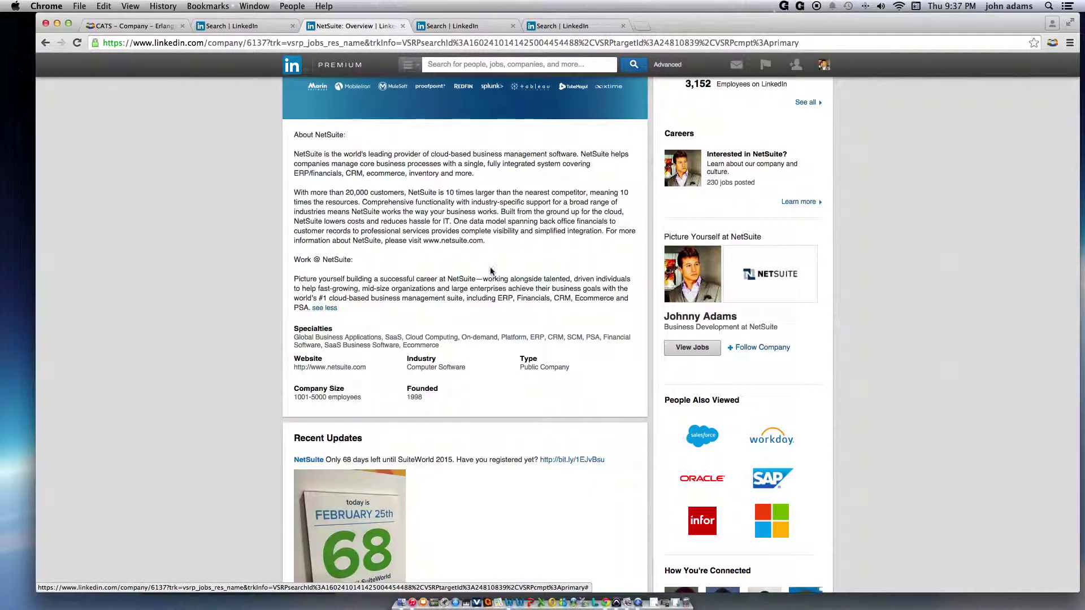
Step: Go to NetSuite's website from its company page and find the contact page listing its US offices
left_click(333, 368)
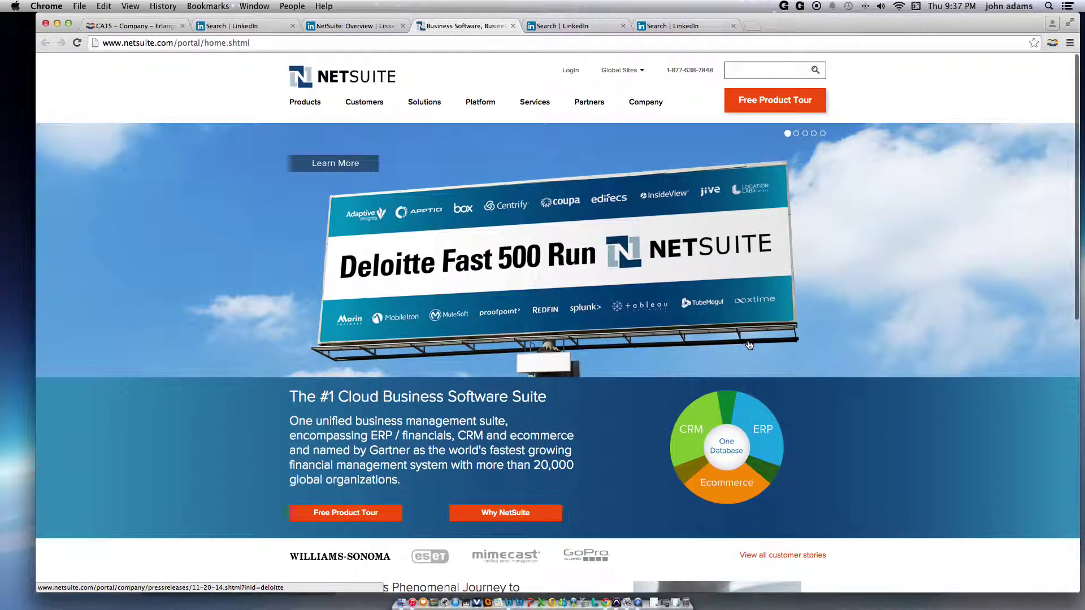
scroll(750, 339, "down", 10)
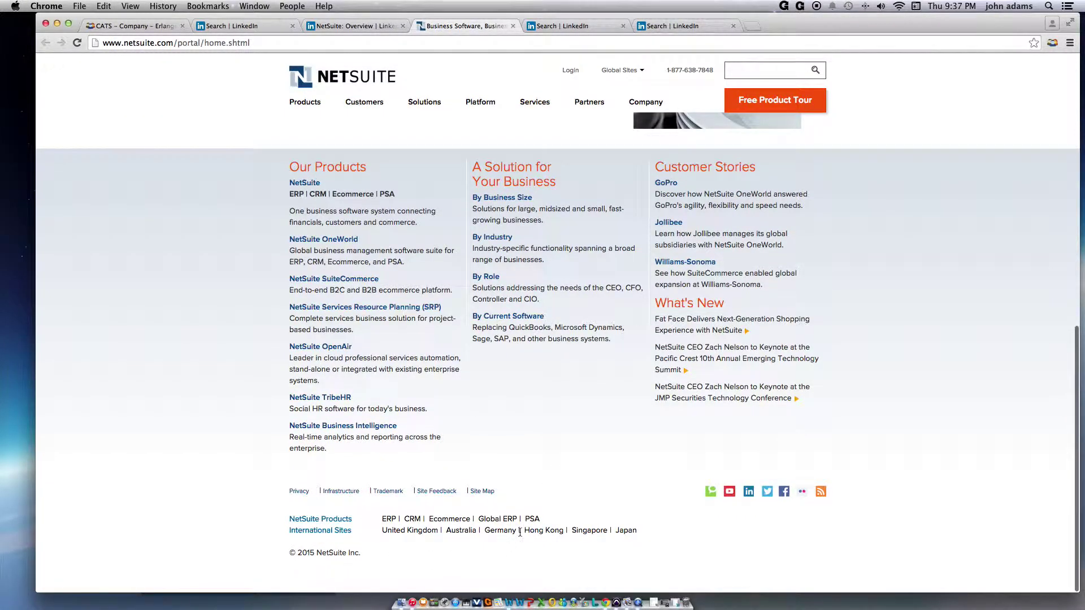
scroll(562, 479, "up", 12)
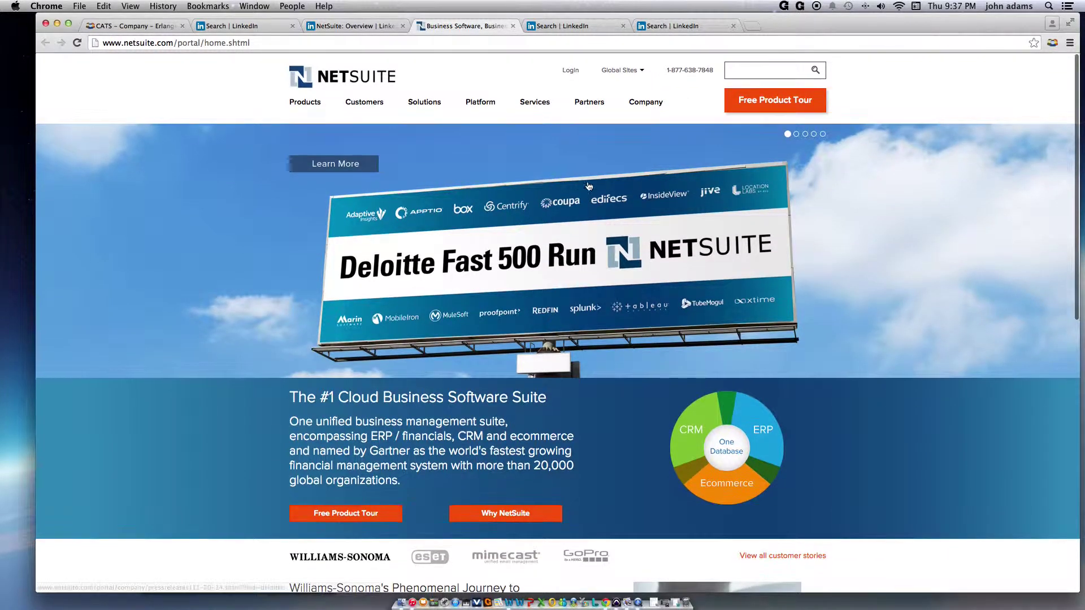
mouse_move(700, 117)
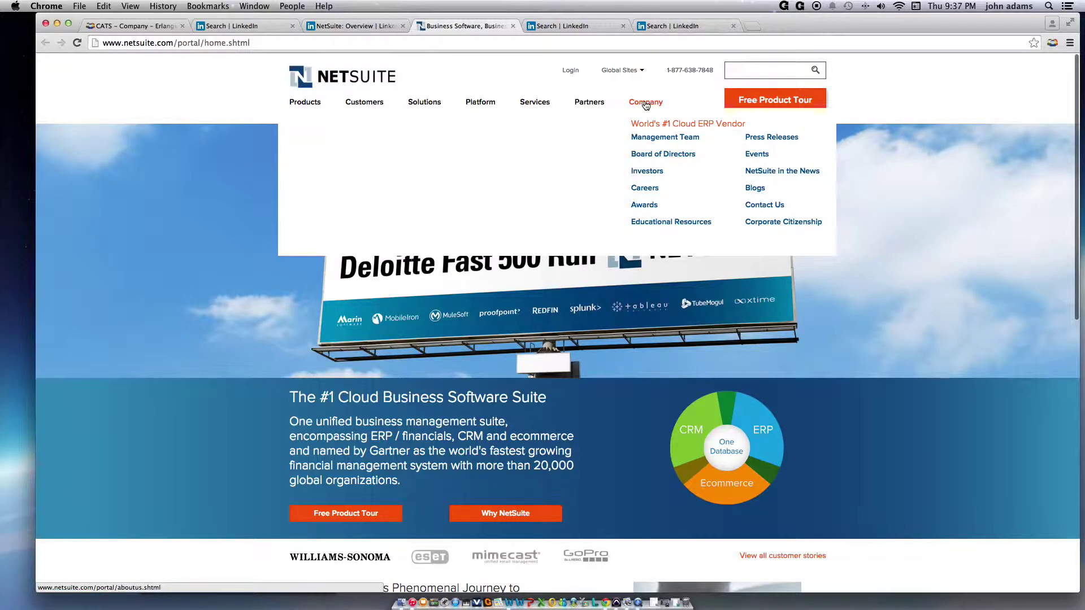
left_click(767, 210)
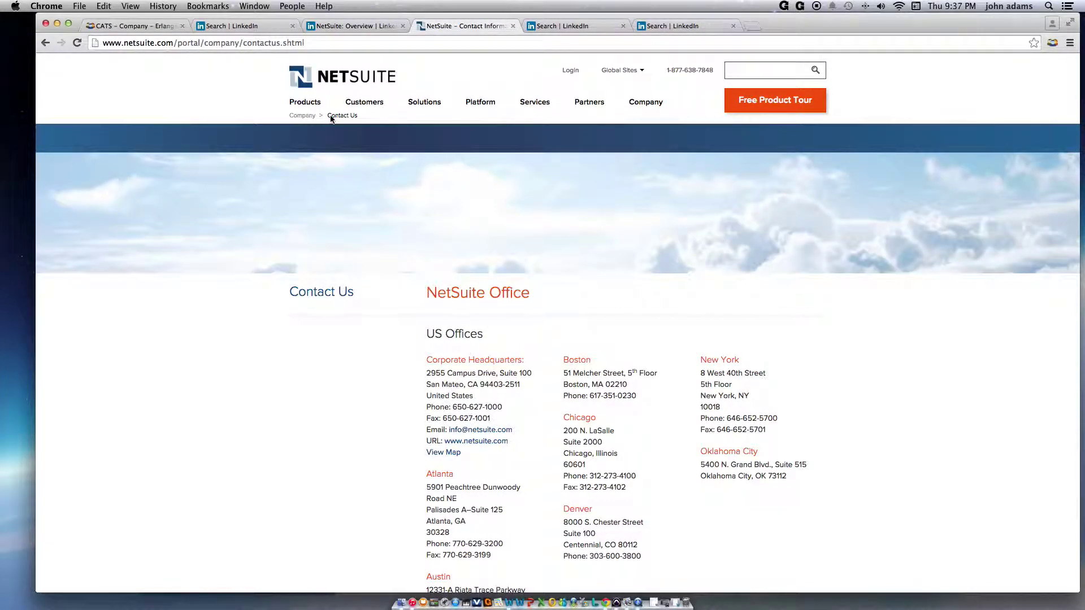
left_click(129, 27)
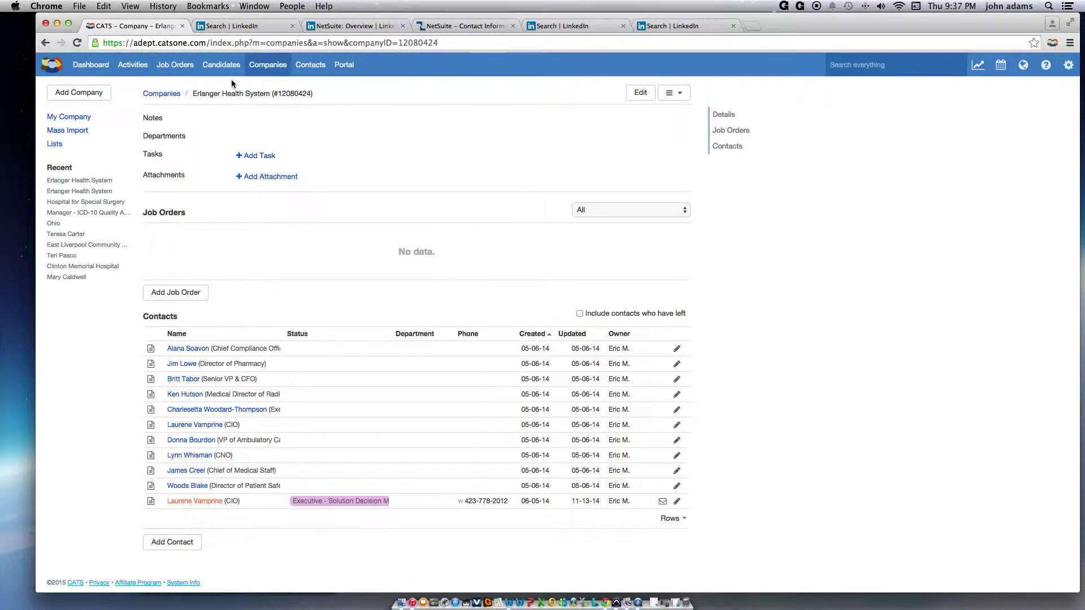
left_click(85, 96)
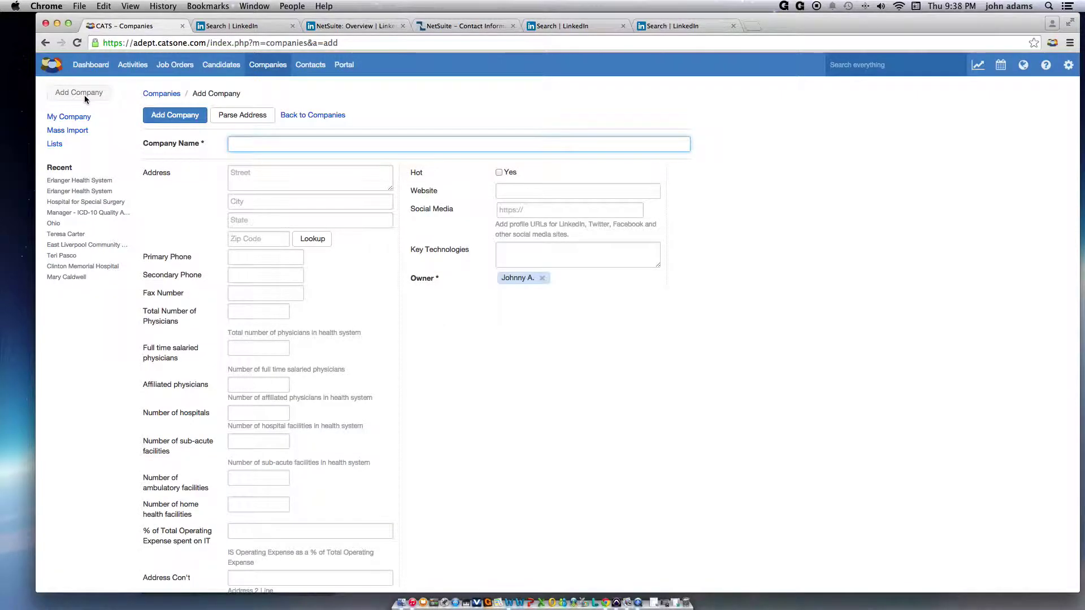
type("Net Suite")
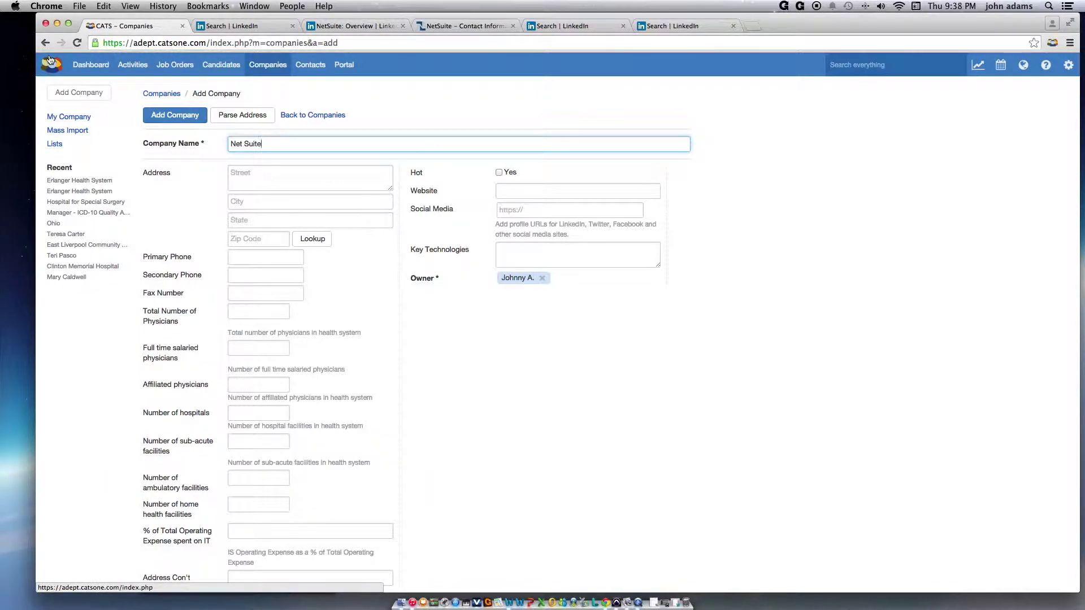
key("super+a")
key("BackSpace")
Step: In CATS, find the Ohio company list on the second page of the saved lists and open it
left_click(63, 148)
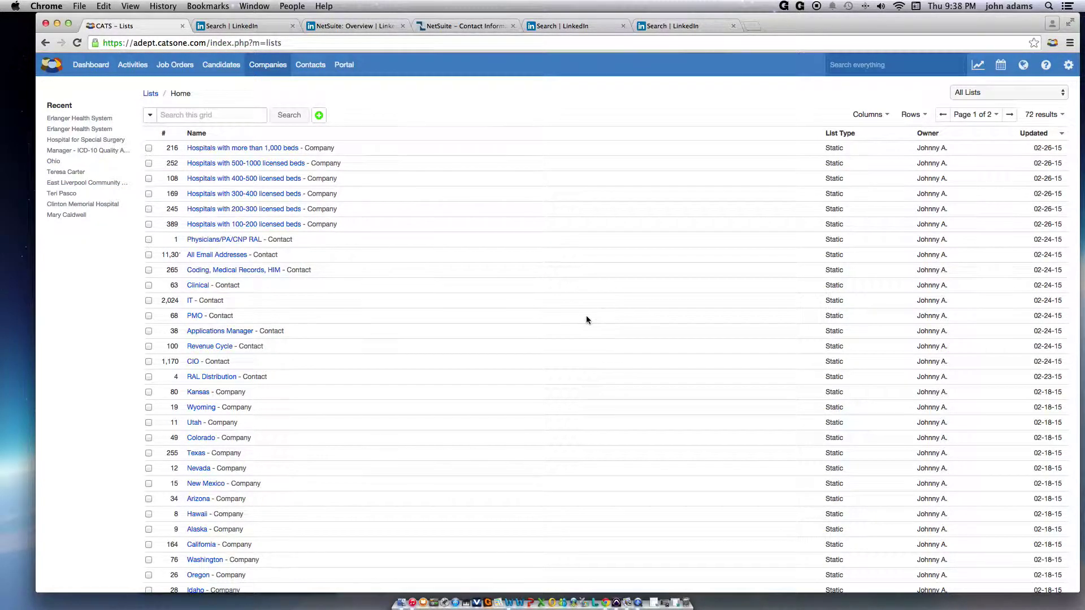
scroll(586, 318, "down", 10)
left_click(1009, 546)
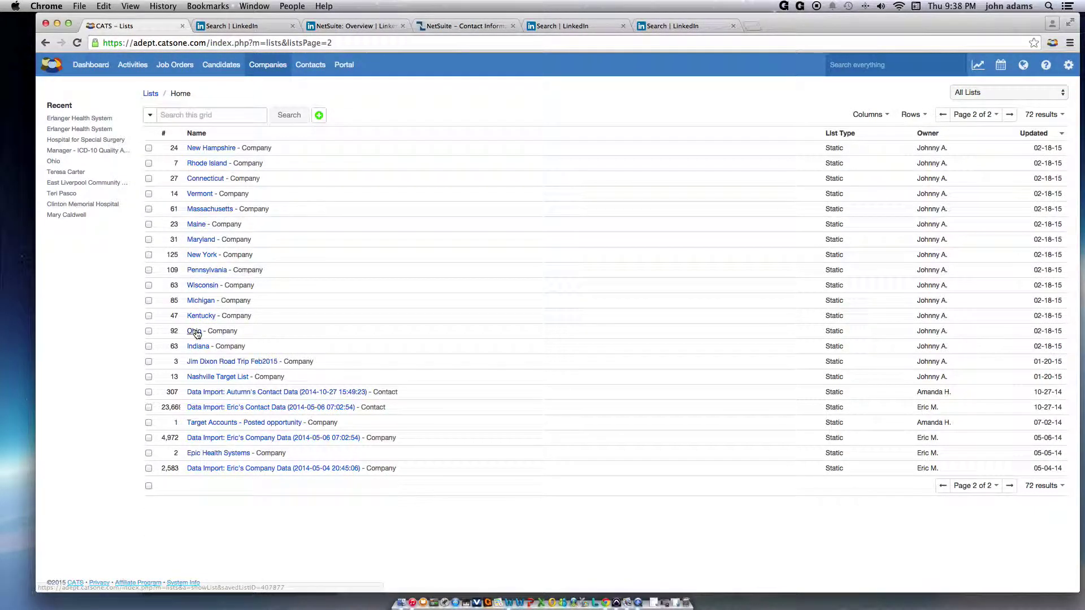
left_click(195, 332)
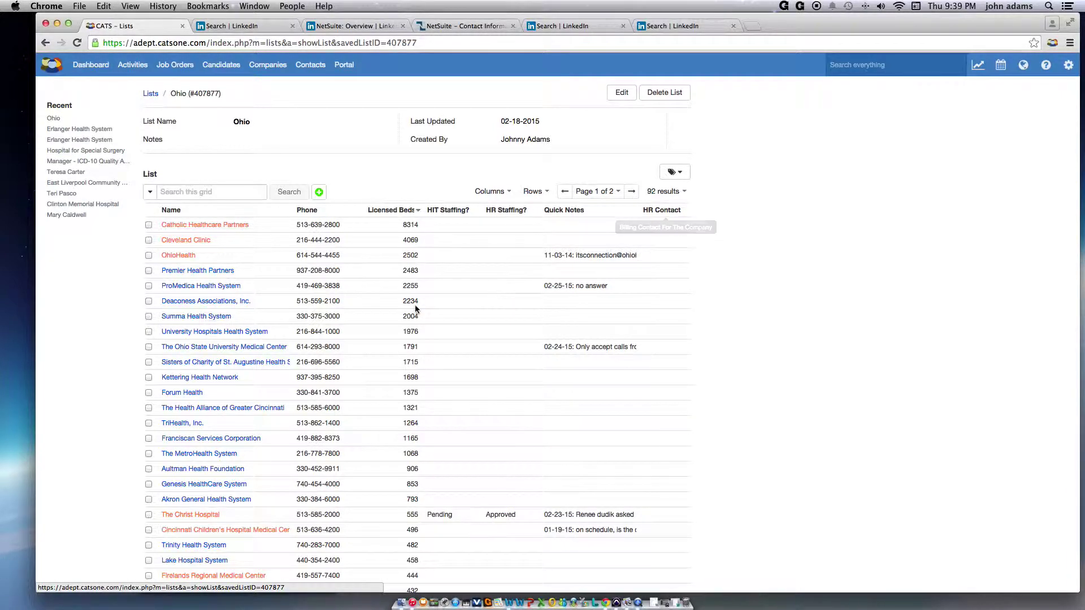
Step: Review the hospitals in the Ohio list and open the Southern Ohio Medical Center record
scroll(415, 366, "down", 5)
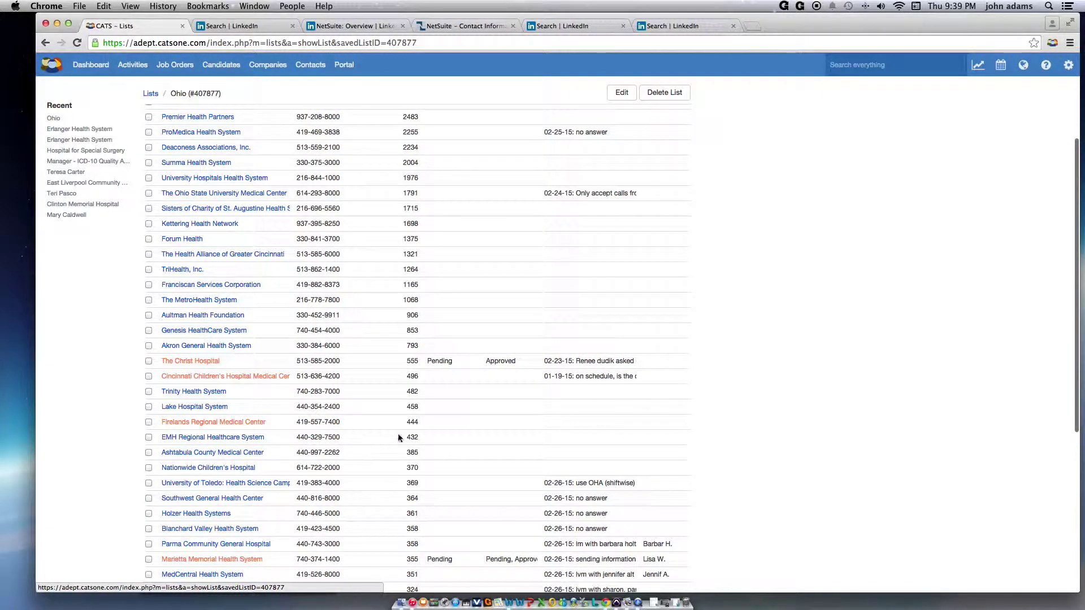
scroll(399, 439, "down", 5)
scroll(399, 438, "down", 1)
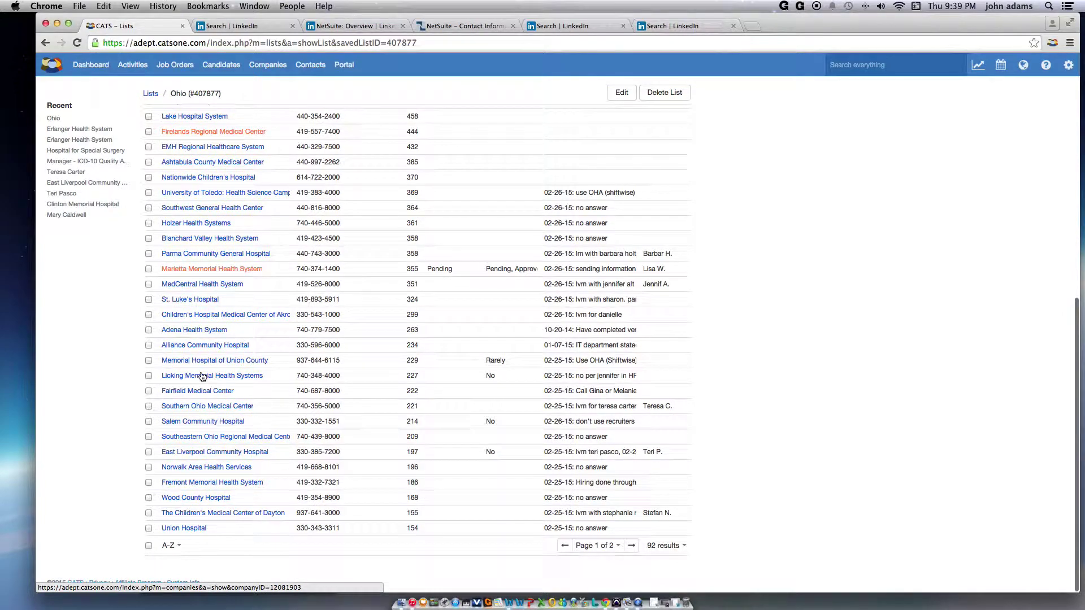
left_click(199, 406)
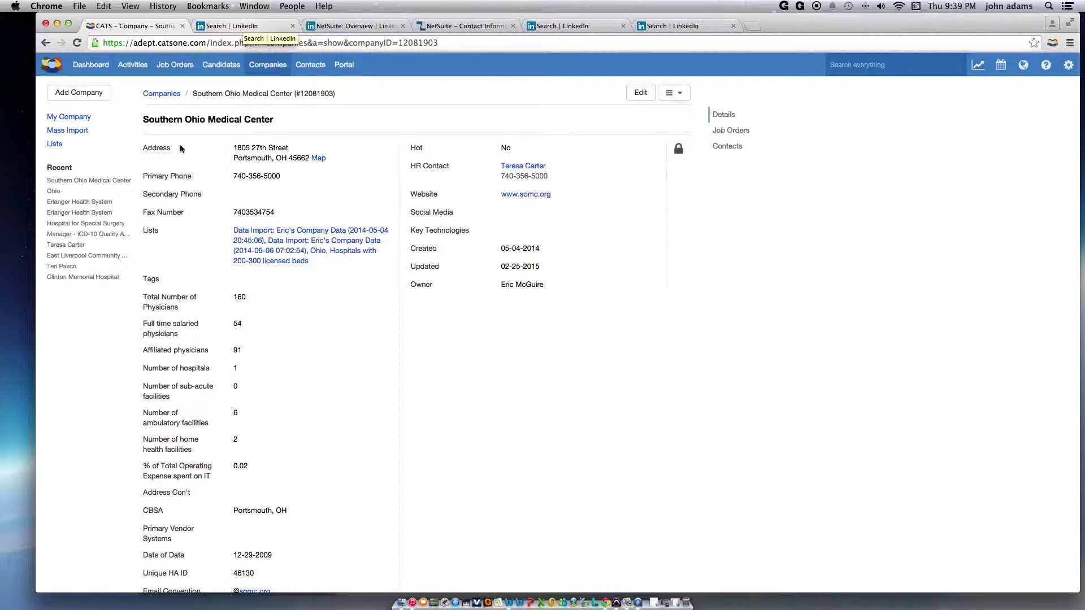
Step: Switch to the LinkedIn human resources search and search for "human resources southern ohio medical center"
left_click(245, 28)
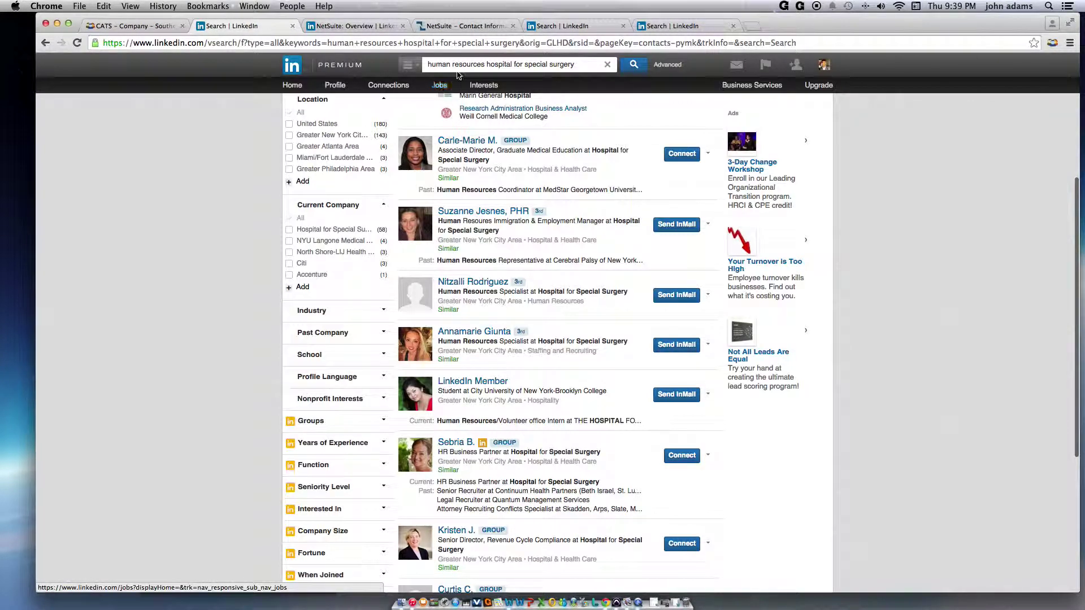
left_click_drag(575, 65, 488, 66)
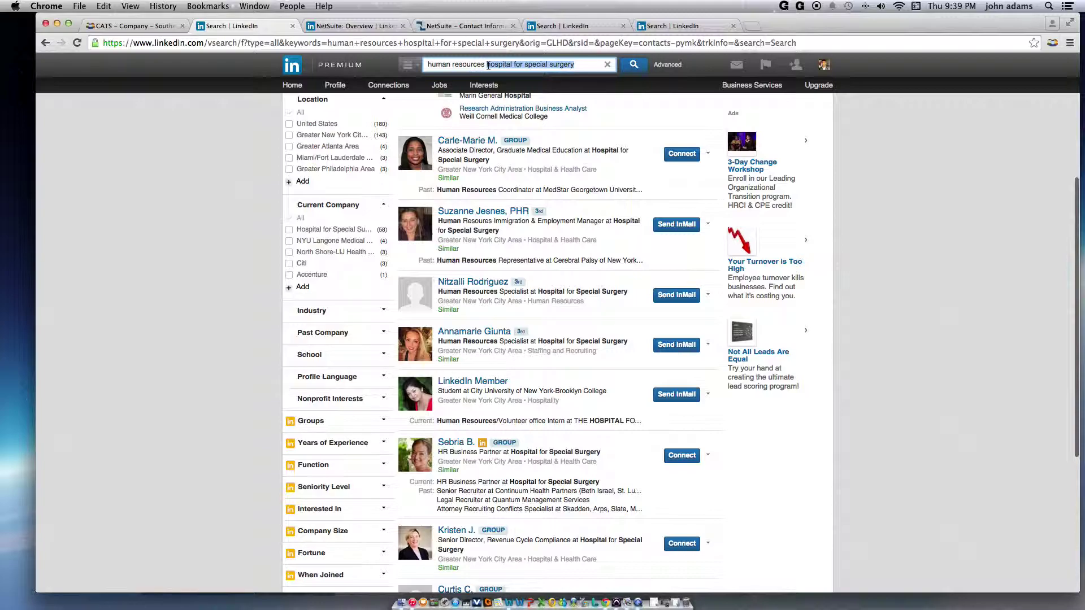
type("southern")
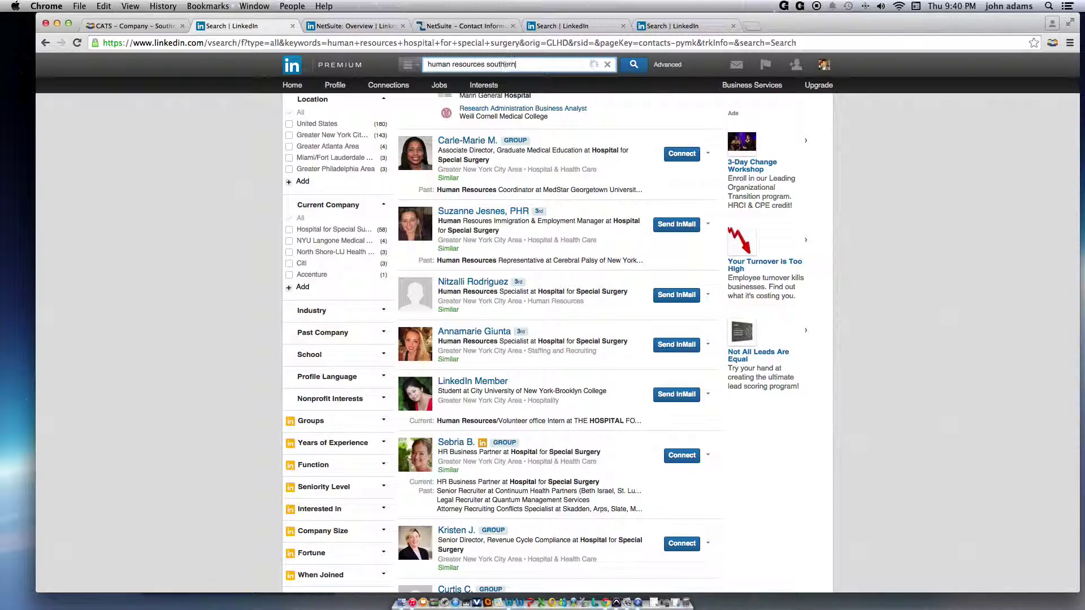
type(" ohio medical center")
key("Return")
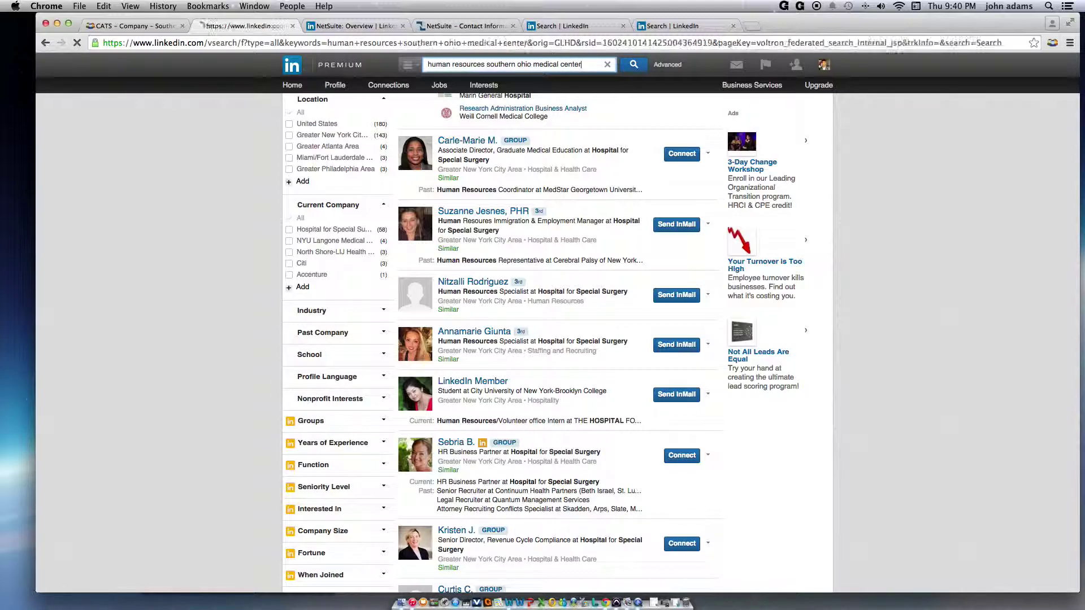
mouse_move(494, 85)
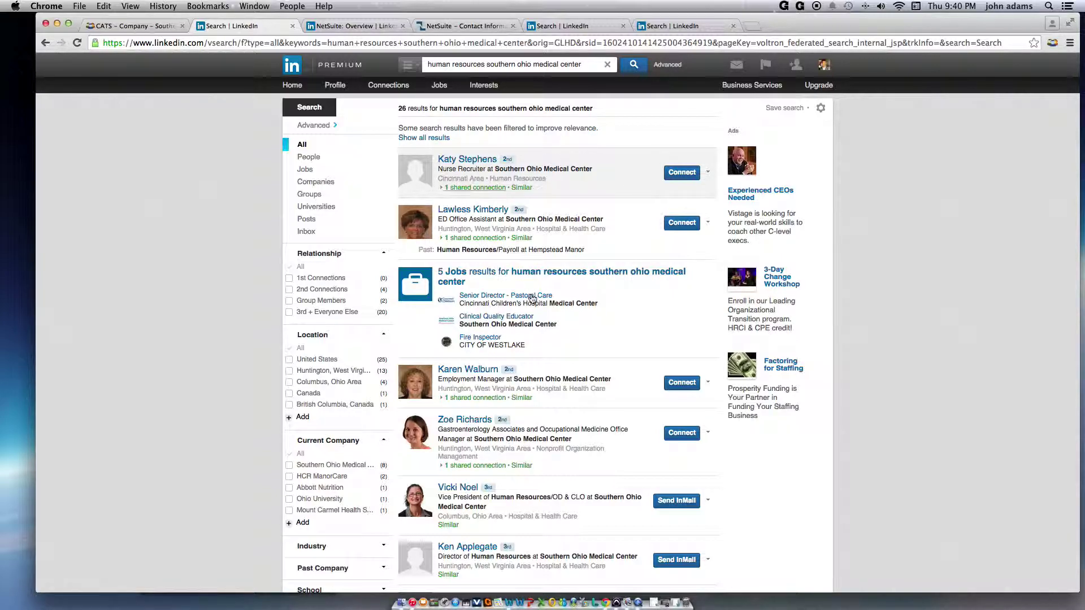
Step: Change the search to "recruiter southern ohio medical center" and open the profile of the hospital's recruiter who is a 1st-degree connection
scroll(530, 296, "down", 5)
scroll(531, 298, "down", 1)
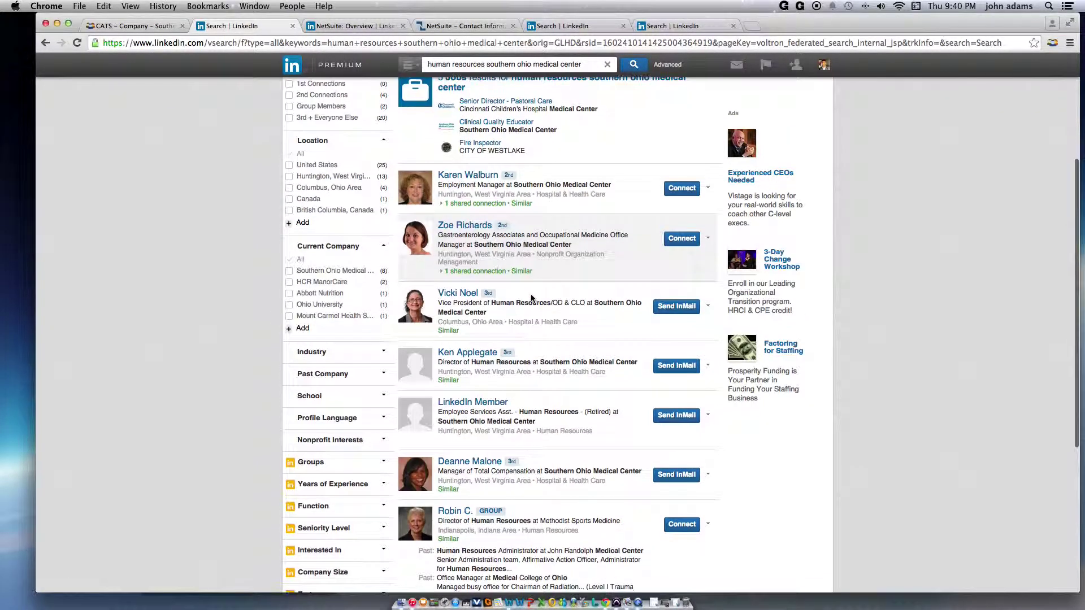
scroll(528, 306, "down", 4)
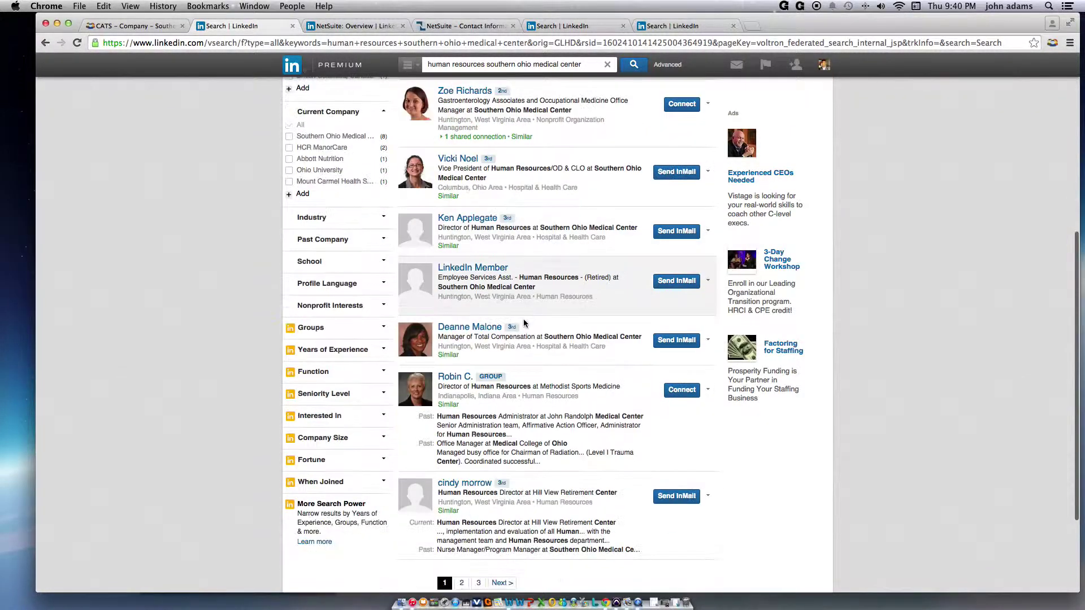
scroll(436, 243, "up", 10)
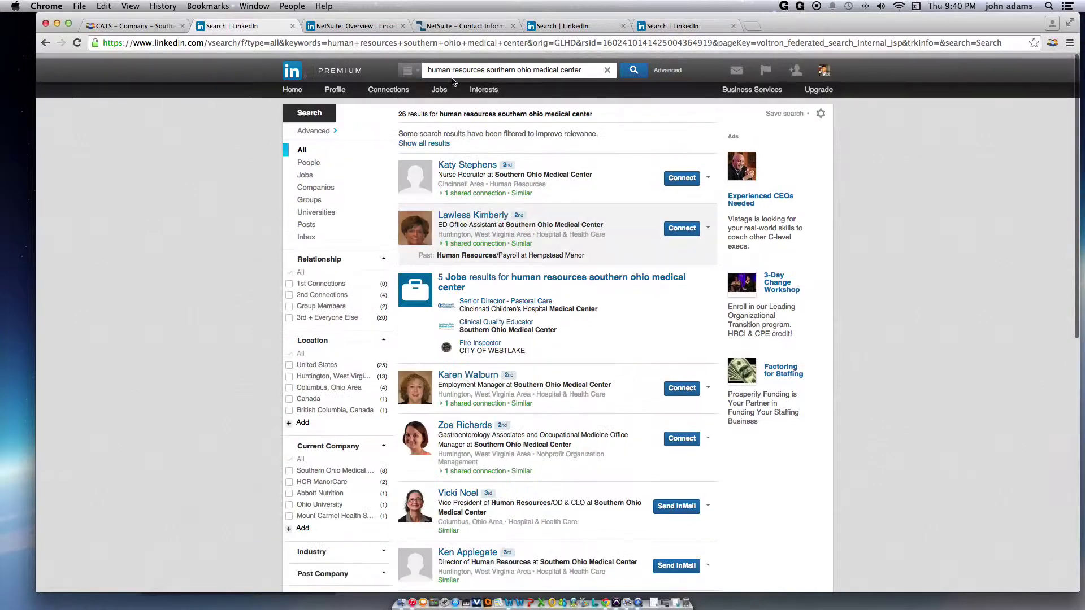
left_click_drag(478, 66, 413, 64)
type("rec")
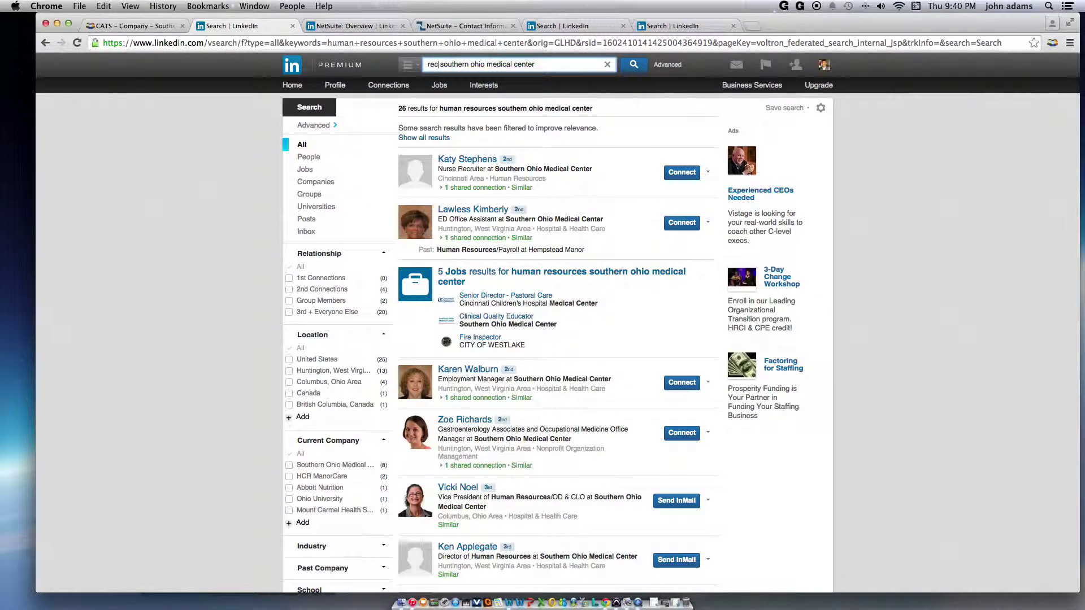
type("ruiter")
key("Return")
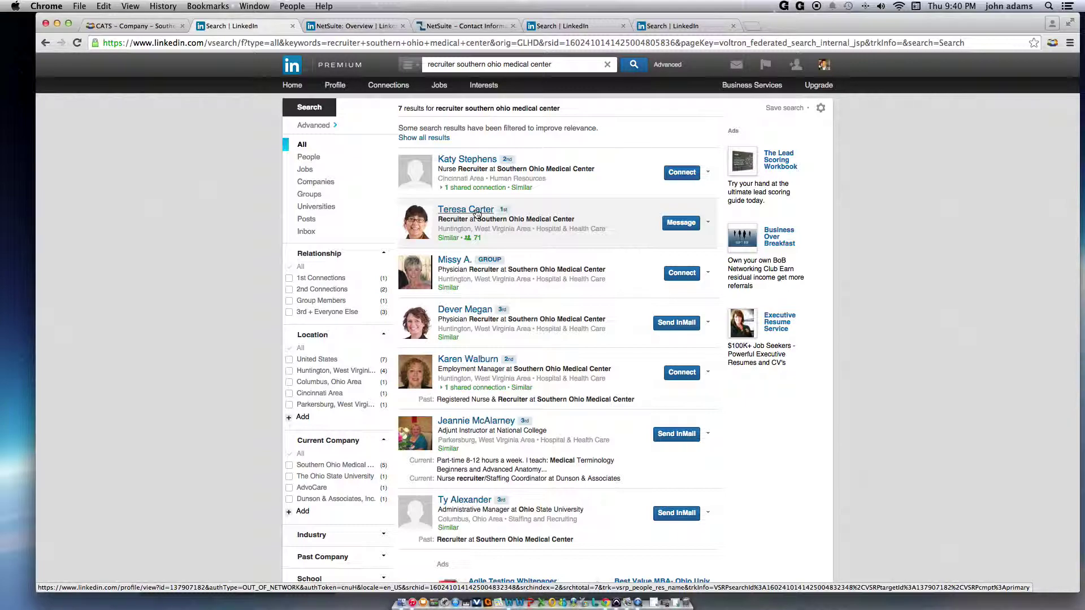
left_click(476, 211)
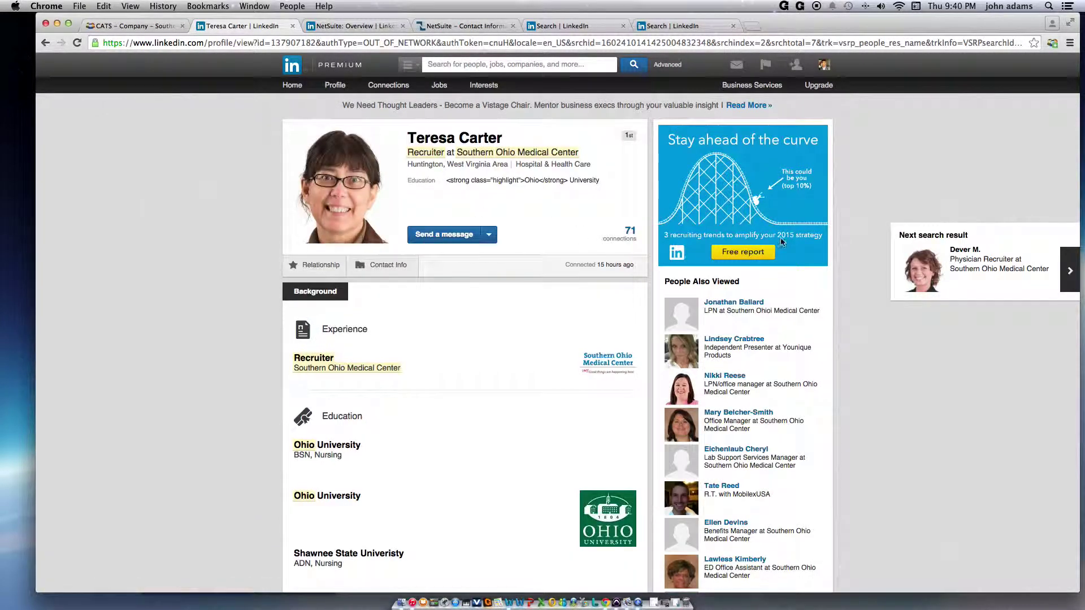
Step: Open the CATS contact form for the recruiter's profile, clear its company and look up "southern oh" among the existing companies
left_click(1053, 43)
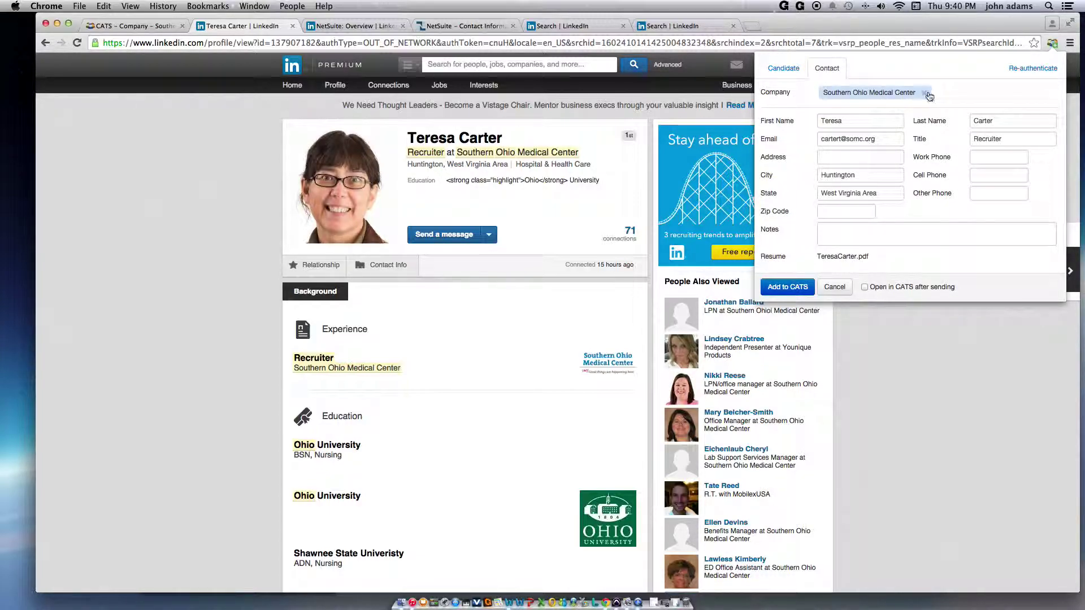
left_click(925, 93)
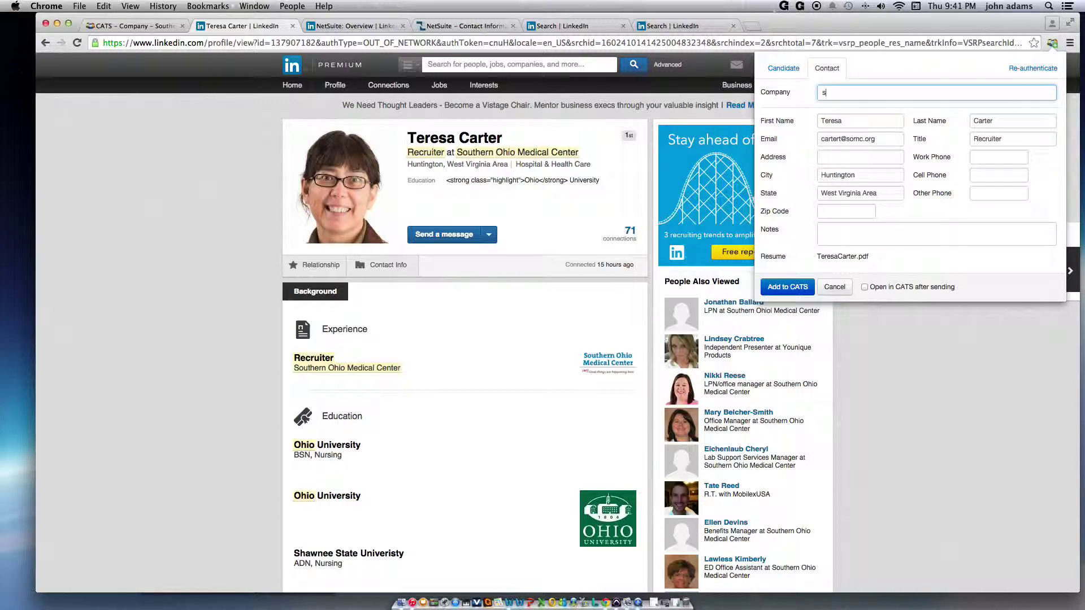
type("Southern Ohio Medical Center")
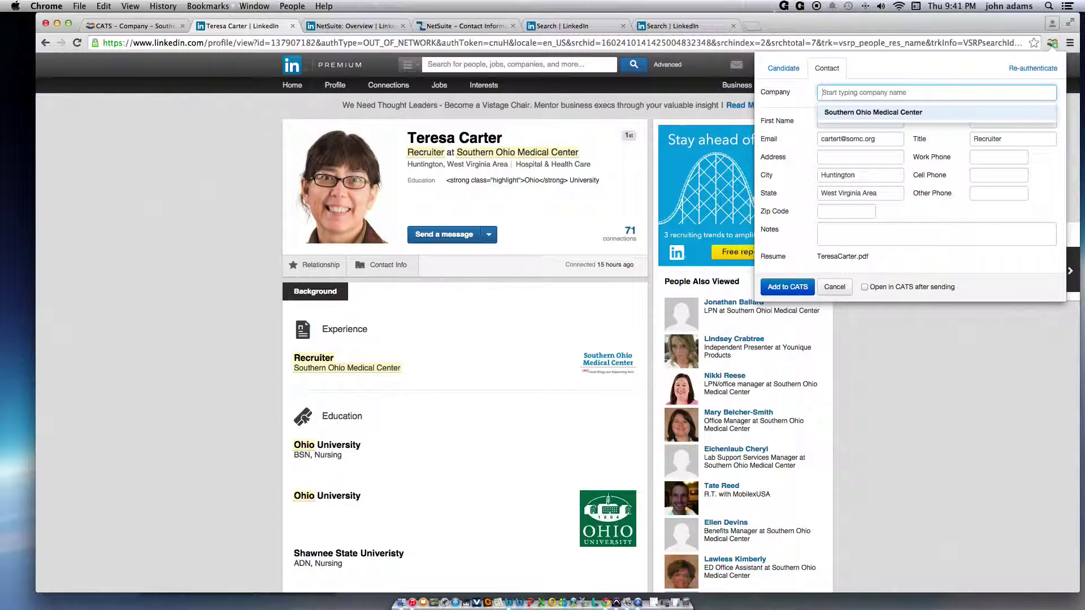
type("sou")
key("Down")
key("Down")
key("Down")
key("Down")
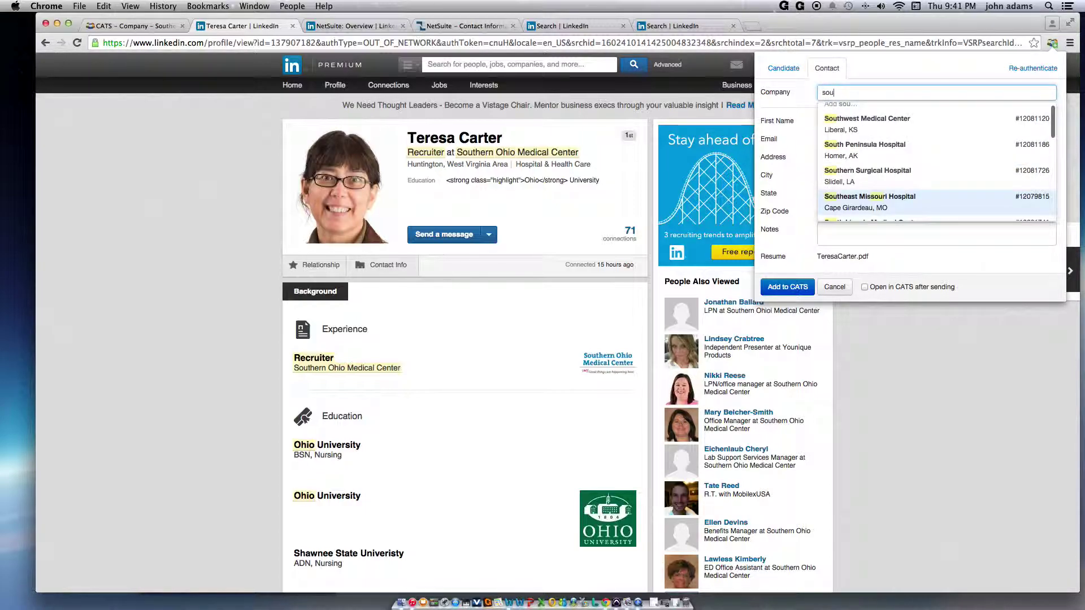
type("thern oh")
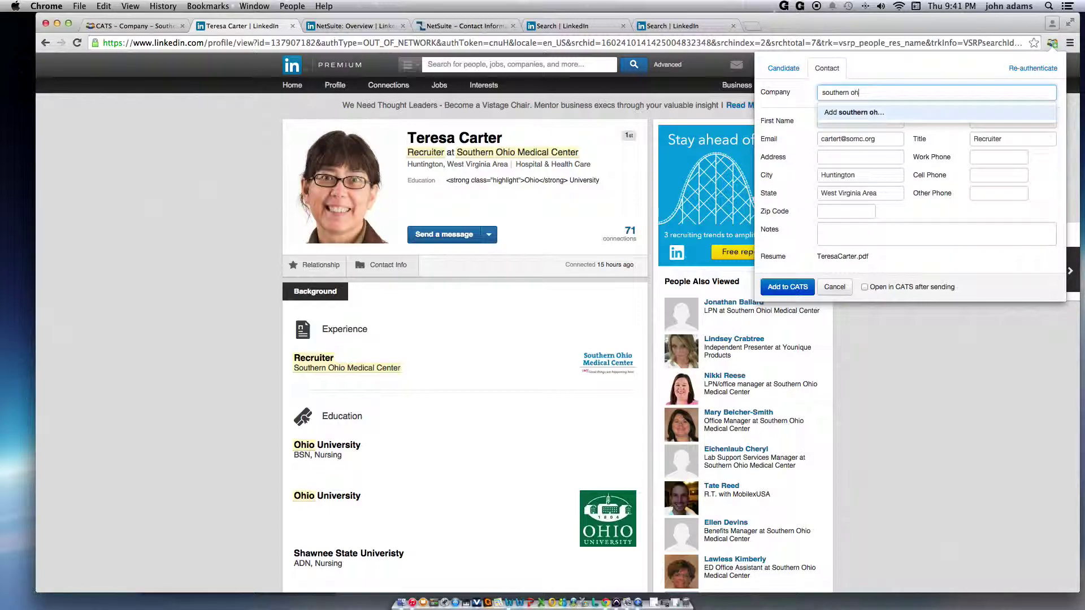
Step: Try to match the contact's company again by entering "Southern Ohio Medical Center", and discard the contact form
key("BackSpace")
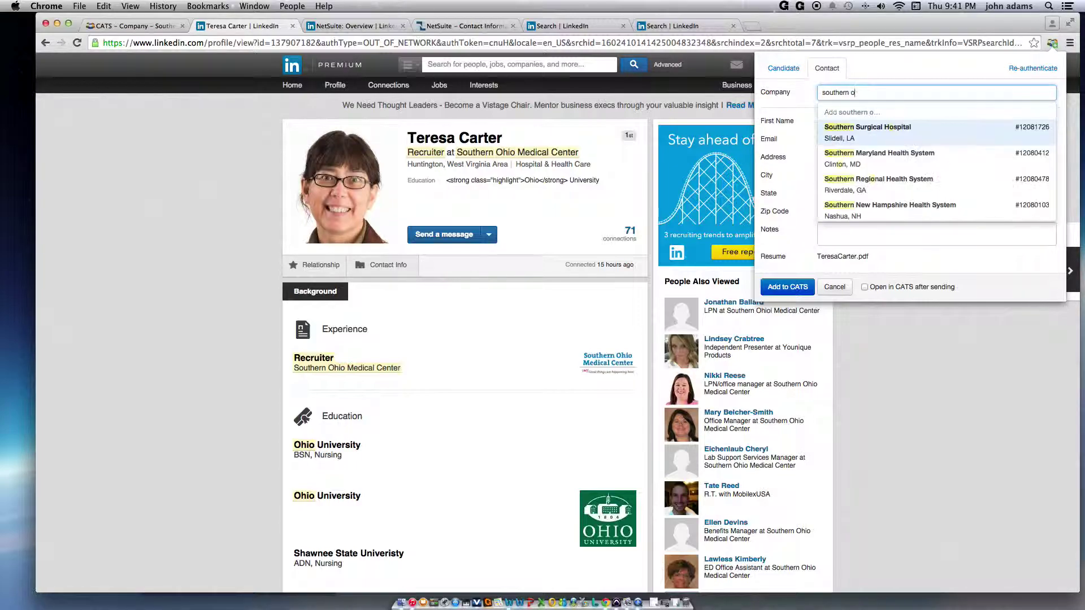
key("BackSpace")
key("BackSpace")
key("BackSpace")
key("BackSpace")
key("BackSpace")
key("BackSpace")
key("BackSpace")
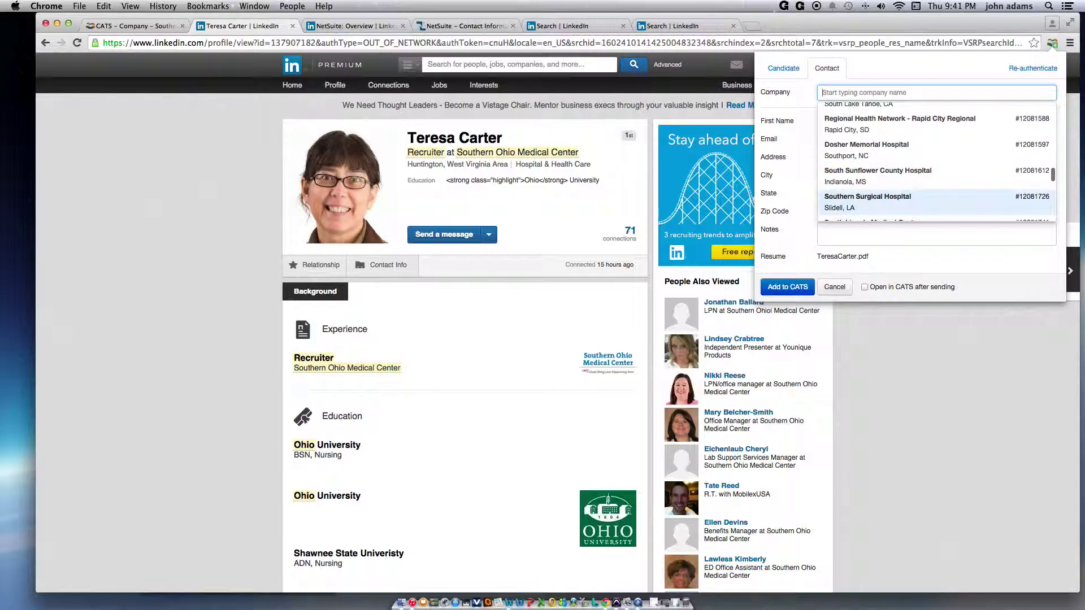
type("Southern")
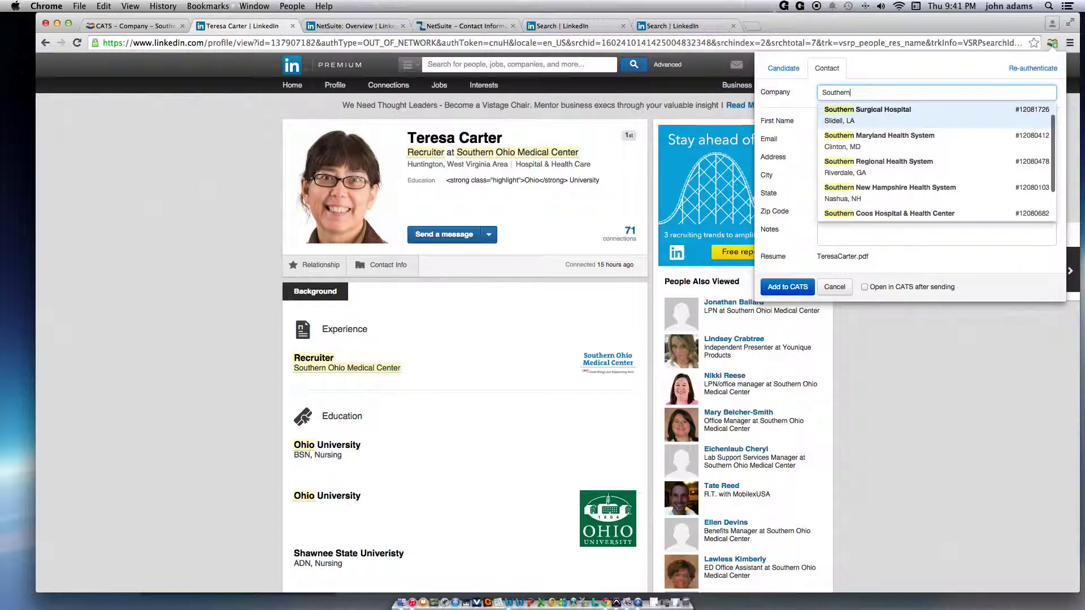
type(" Oh")
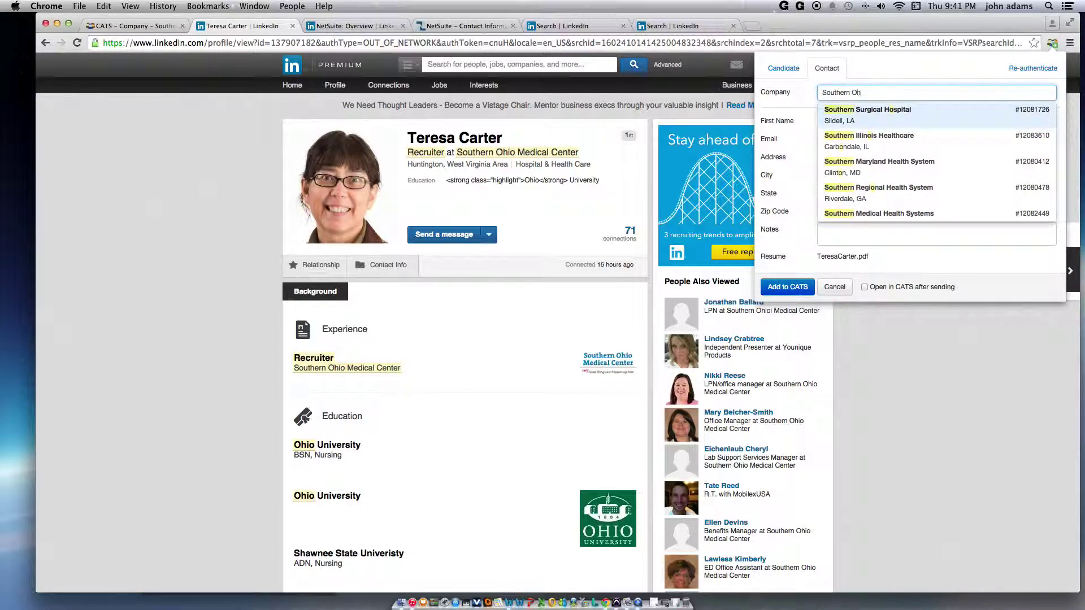
type("io Meic")
key("BackSpace")
key("BackSpace")
type("dical Center")
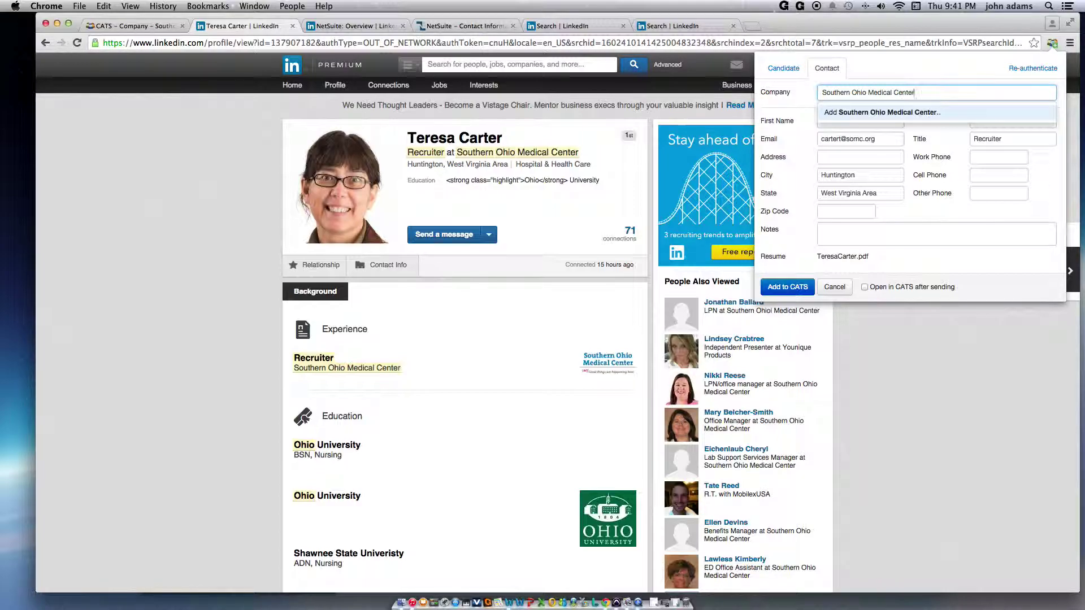
left_click(829, 287)
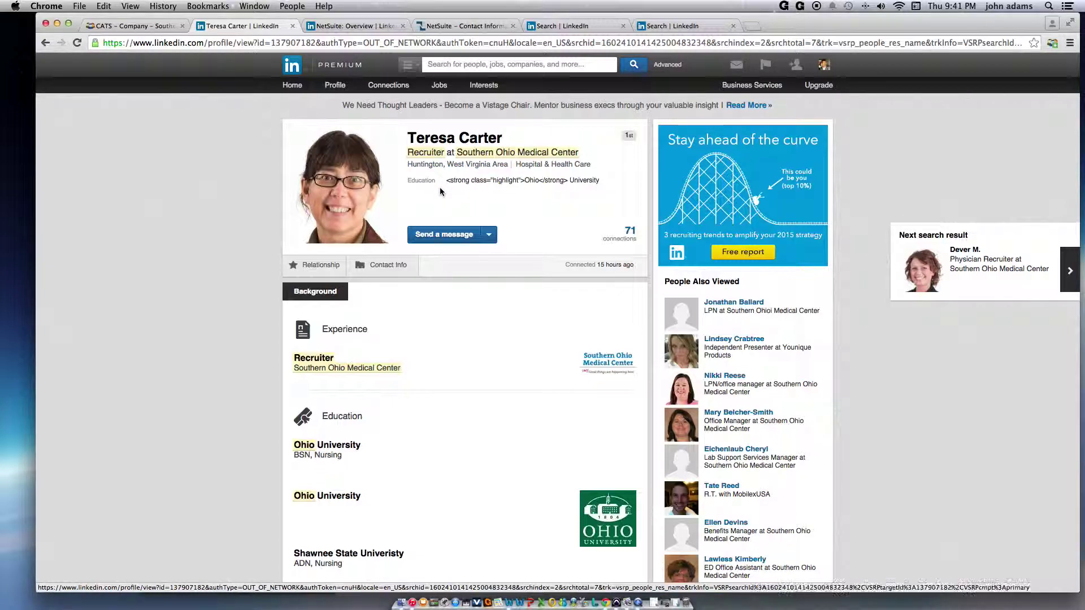
Step: Switch back to the Southern Ohio Medical Center company record in CATS
left_click(119, 27)
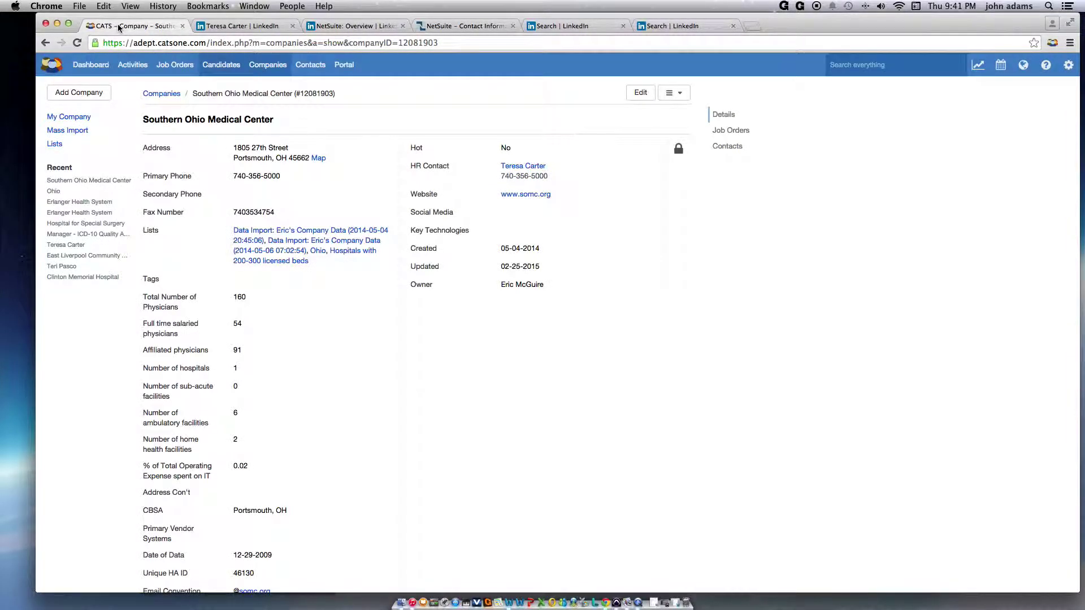